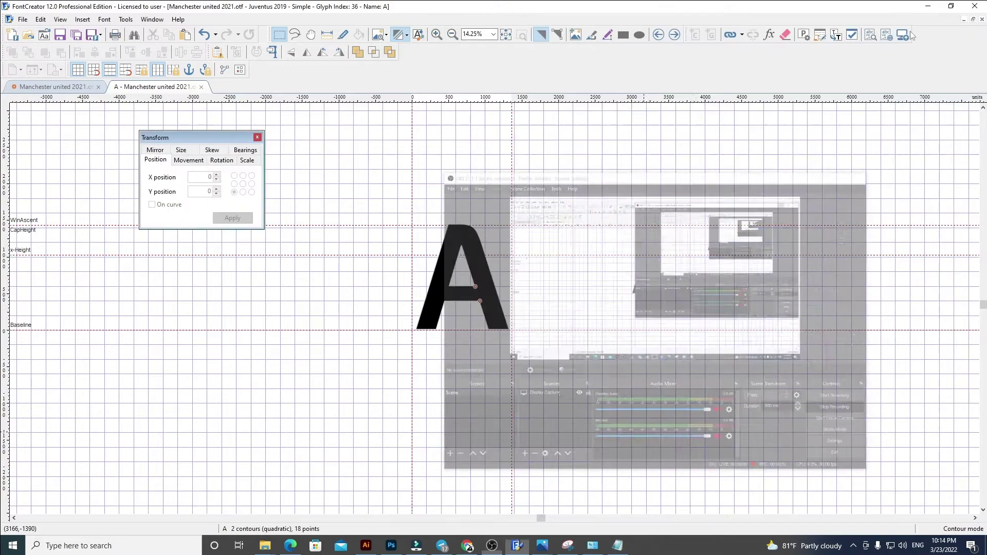
# Switch to Illustrator, leave the title text editing, and examine the Juventus 2019 letter outlines between the guides.
pyautogui.click(366, 546)
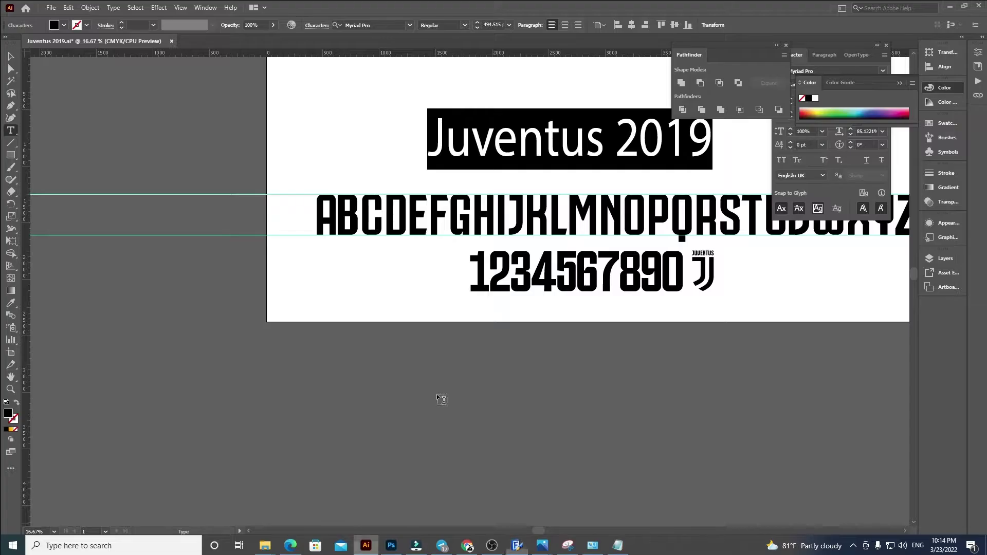
pyautogui.click(10, 66)
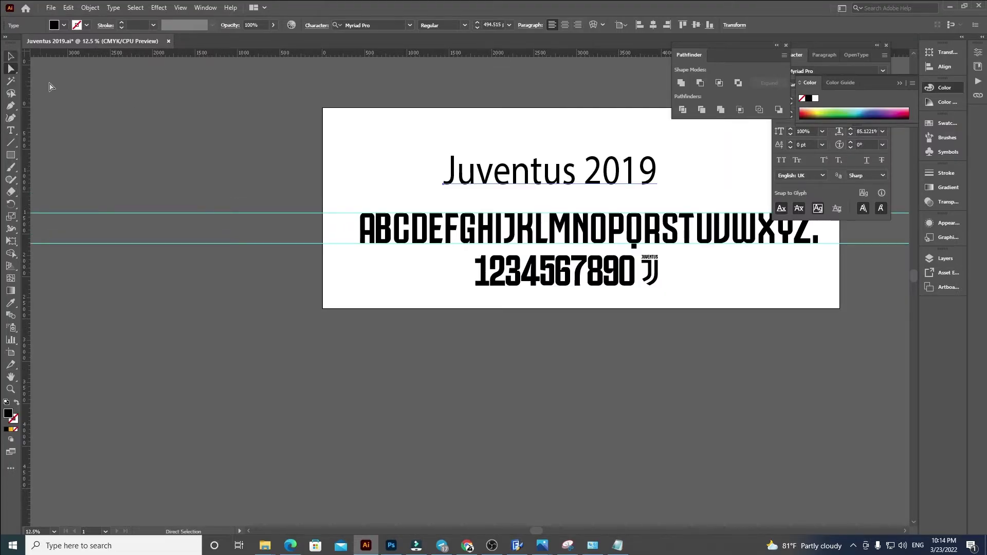
pyautogui.scroll(3, 419, 396)
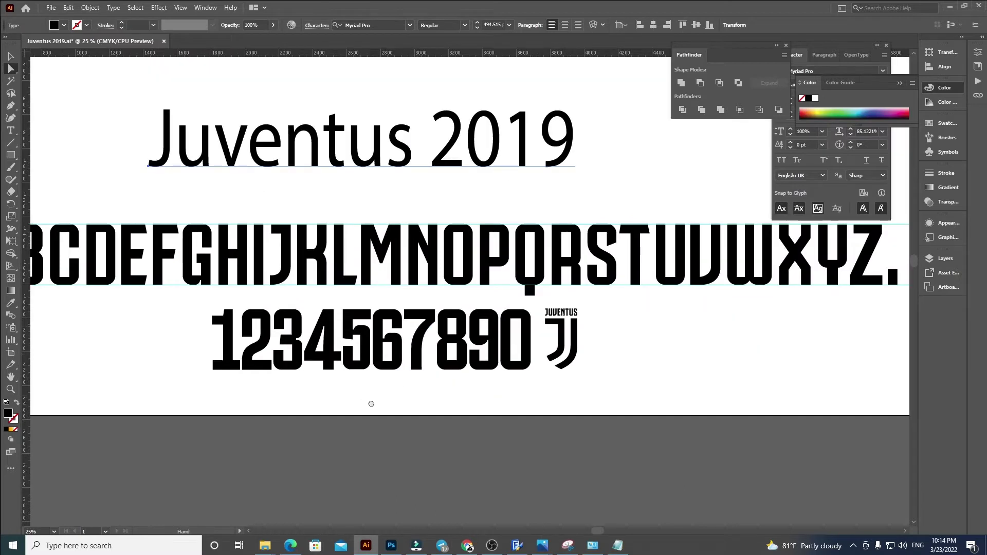
pyautogui.moveTo(370, 403); pyautogui.dragTo(458, 402)
pyautogui.click(10, 56)
pyautogui.click(136, 110)
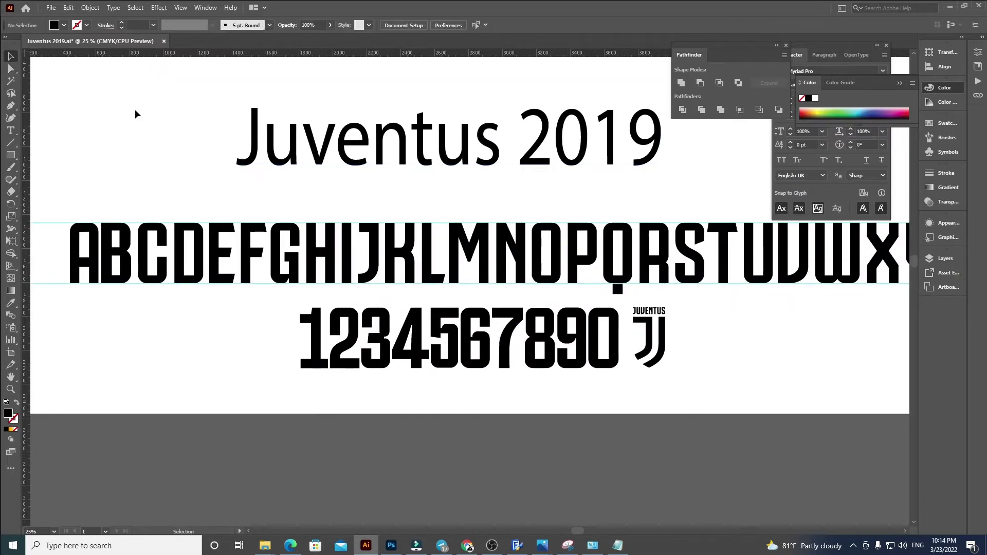
pyautogui.hotkey('ctrl', '0')
pyautogui.scroll(-1, 272, 276)
pyautogui.hscroll(2, 272, 276)
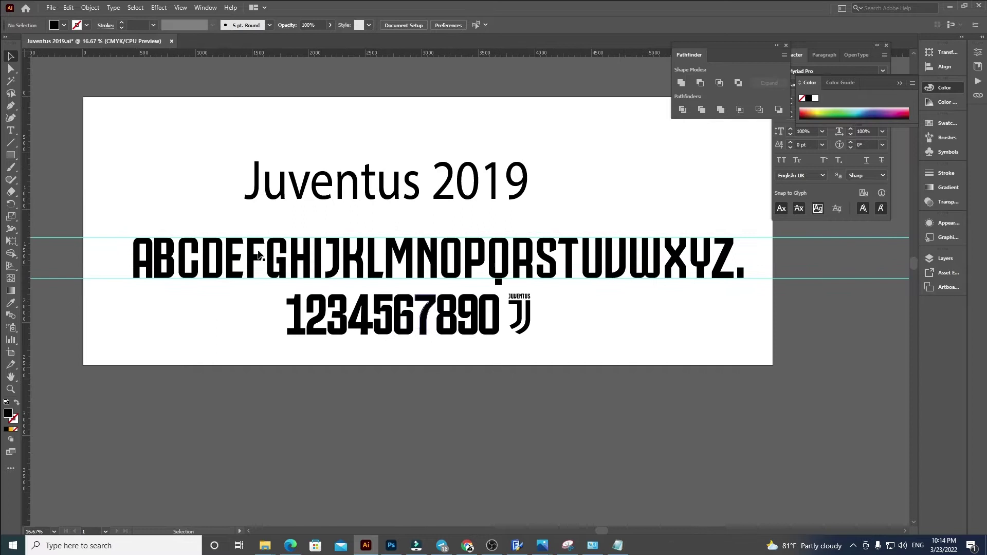
pyautogui.scroll(4, 136, 254)
pyautogui.click(224, 293)
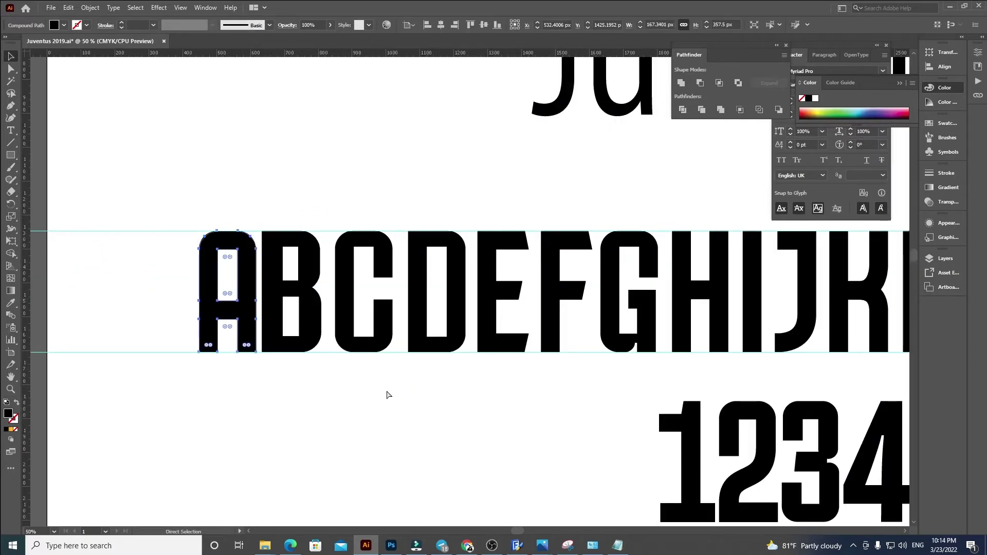
pyautogui.click(432, 464)
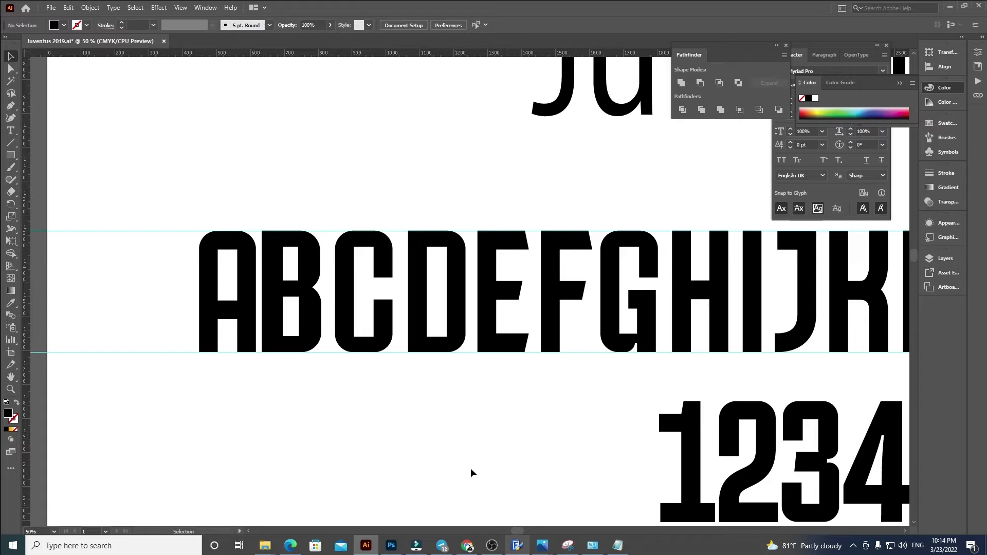
# Lock the guides, then select and copy the letter outlines A to K.
pyautogui.scroll(-1, 201, 220)
pyautogui.moveTo(200, 201); pyautogui.dragTo(701, 307)
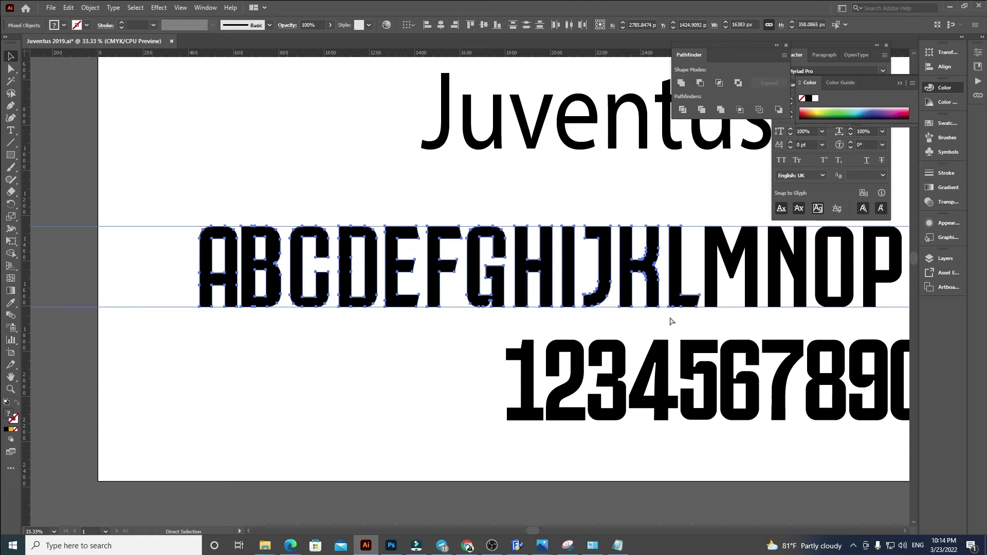
pyautogui.rightClick(275, 377)
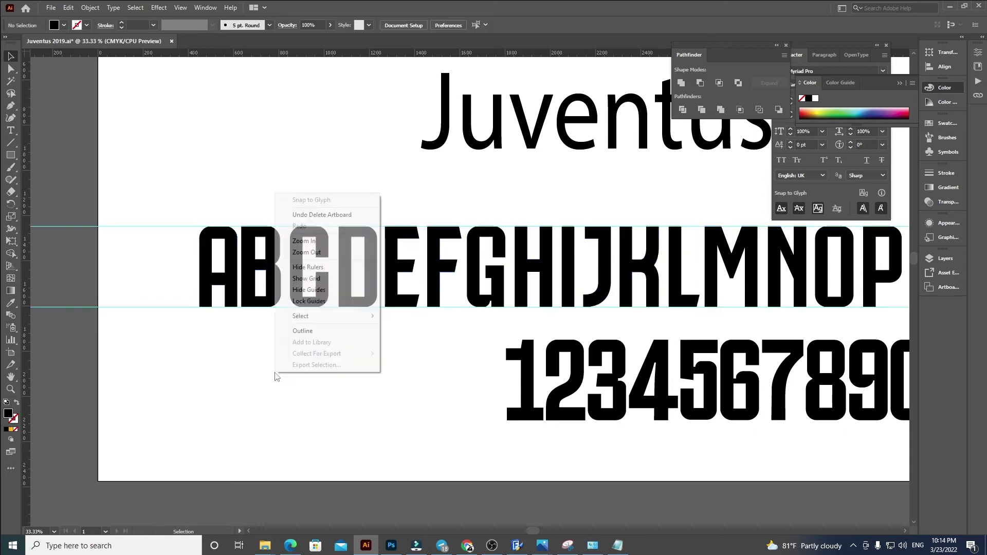
pyautogui.click(312, 301)
pyautogui.moveTo(182, 203); pyautogui.dragTo(660, 316)
# Switch to FontCreator and replace the old outline in glyph A with the copied letters A to K.
pyautogui.click(517, 545)
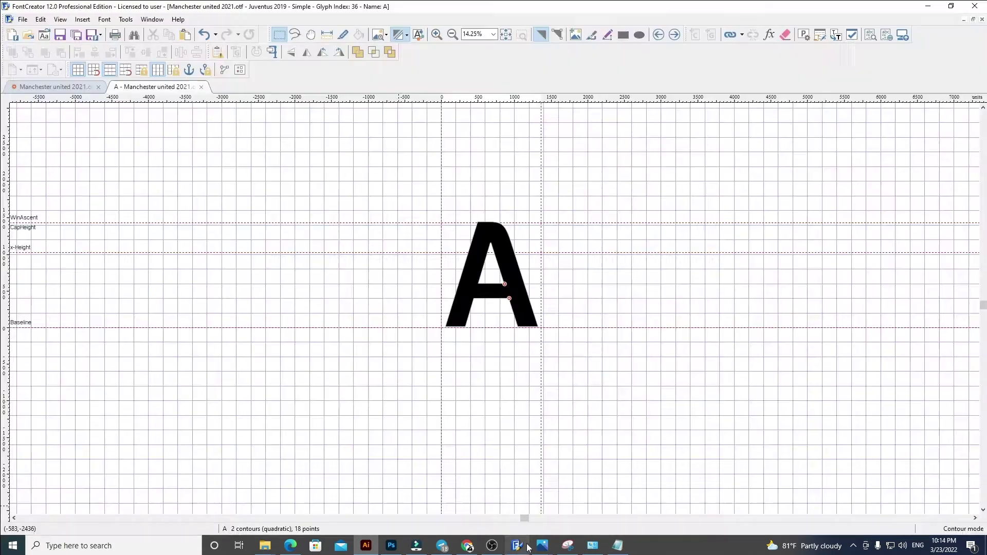
pyautogui.hotkey('ctrl', 'a')
pyautogui.press('Delete')
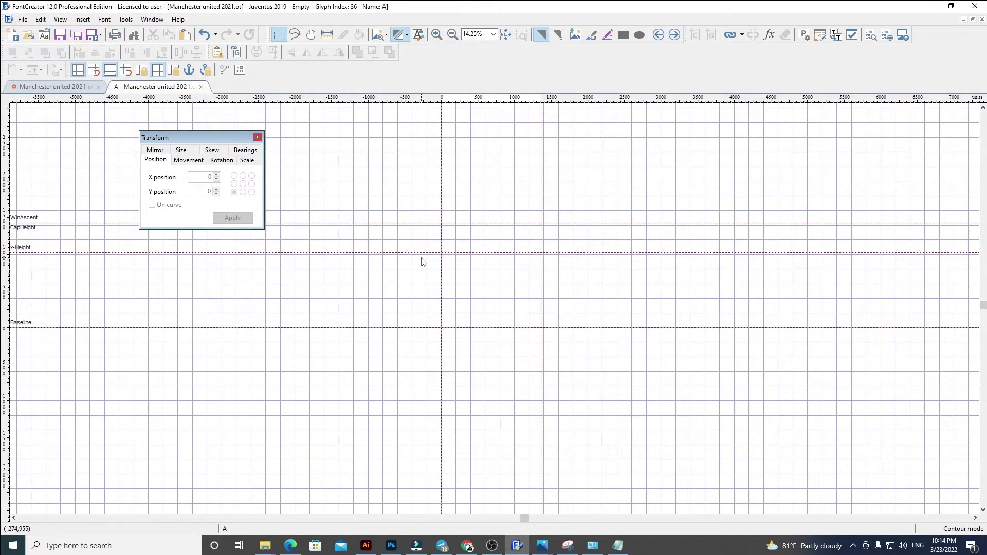
pyautogui.hotkey('ctrl', 'v')
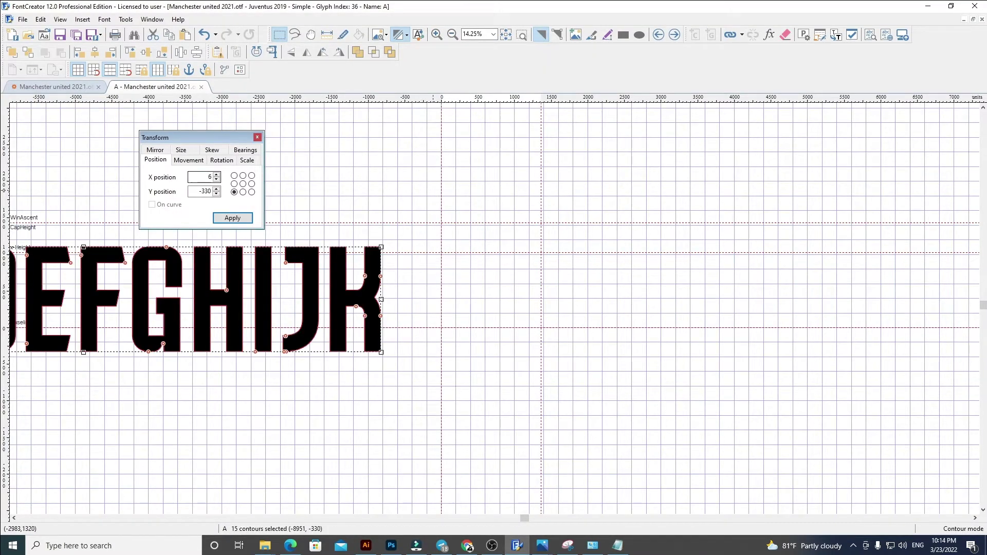
# Position the pasted letters A to K at X 60 and Y 0.
pyautogui.press('Return')
pyautogui.press('Tab')
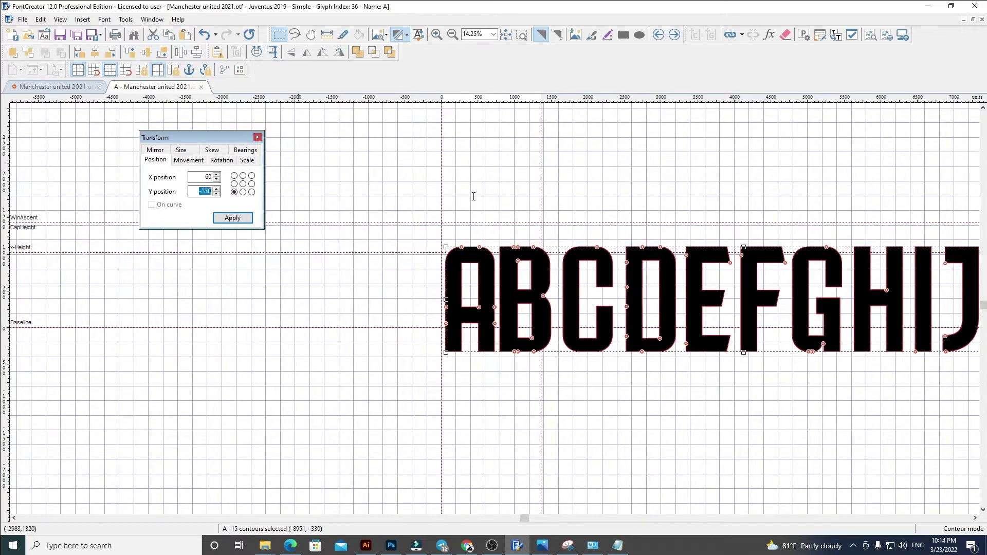
pyautogui.write('0')
pyautogui.press('Return')
pyautogui.click(280, 343)
# Move glyph A's advance width line to just past the letter A, and cut the letters B to K.
pyautogui.moveTo(472, 382); pyautogui.dragTo(324, 438)
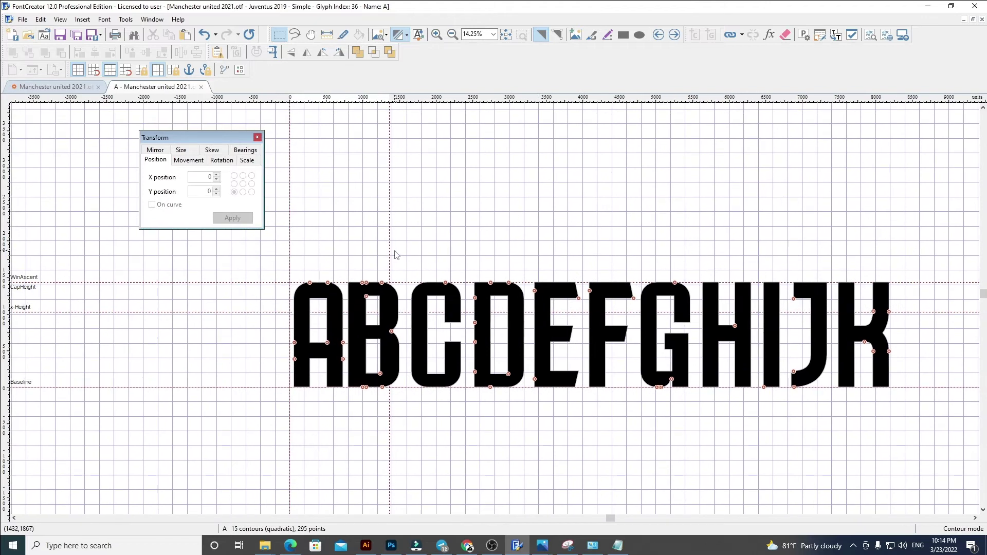
pyautogui.moveTo(390, 251); pyautogui.dragTo(345, 254)
pyautogui.moveTo(935, 454); pyautogui.dragTo(332, 231)
pyautogui.press('Delete')
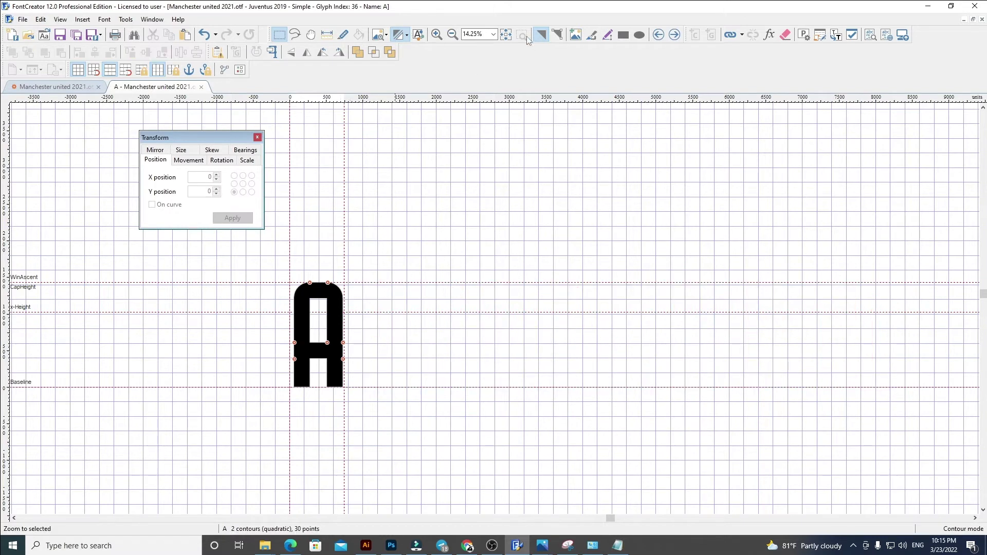
# Replace the old outline in glyph B with the cut letters B to K, positioned at X 60.
pyautogui.click(673, 35)
pyautogui.hotkey('ctrl', 'a')
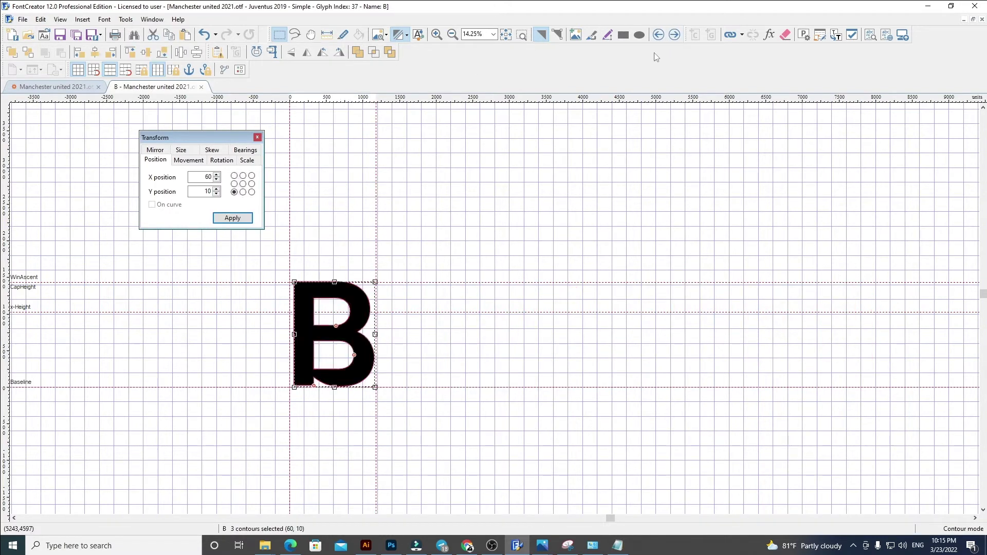
pyautogui.press('Delete')
pyautogui.hotkey('ctrl', 'v')
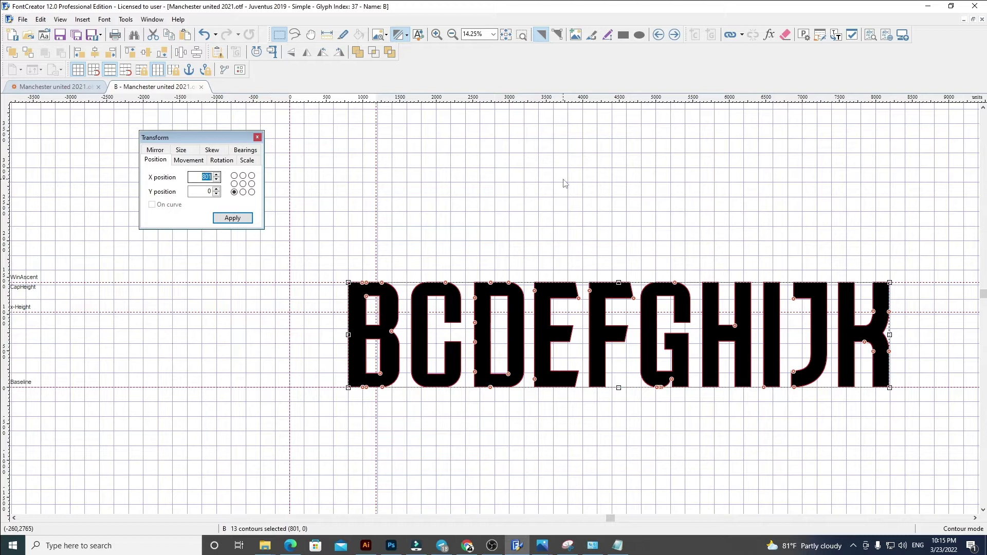
pyautogui.write('60')
pyautogui.press('Return')
# Move glyph B's advance width line to just past the letter B, and cut the letters C to K.
pyautogui.click(374, 260)
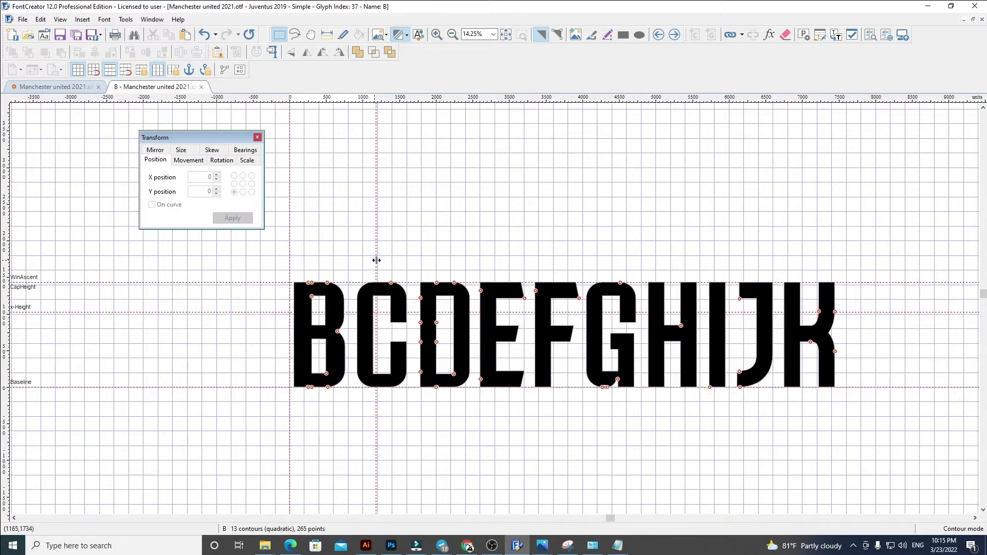
pyautogui.moveTo(377, 260); pyautogui.dragTo(348, 266)
pyautogui.moveTo(380, 300); pyautogui.dragTo(887, 441)
pyautogui.press('Delete')
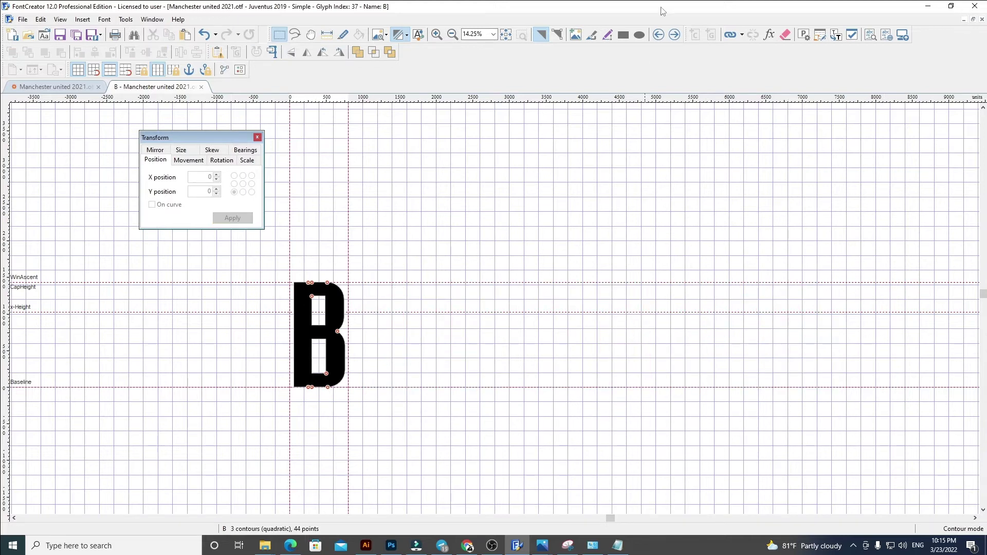
# Replace the old outline in glyph C with the cut letters C to K, positioned at X 60.
pyautogui.click(675, 35)
pyautogui.hotkey('ctrl', 'a')
pyautogui.press('Delete')
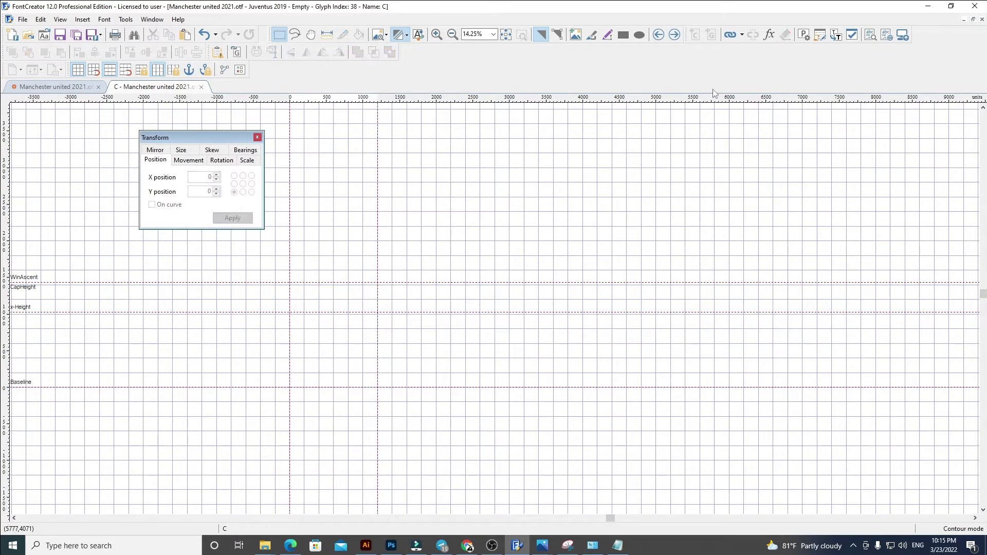
pyautogui.hotkey('ctrl', 'v')
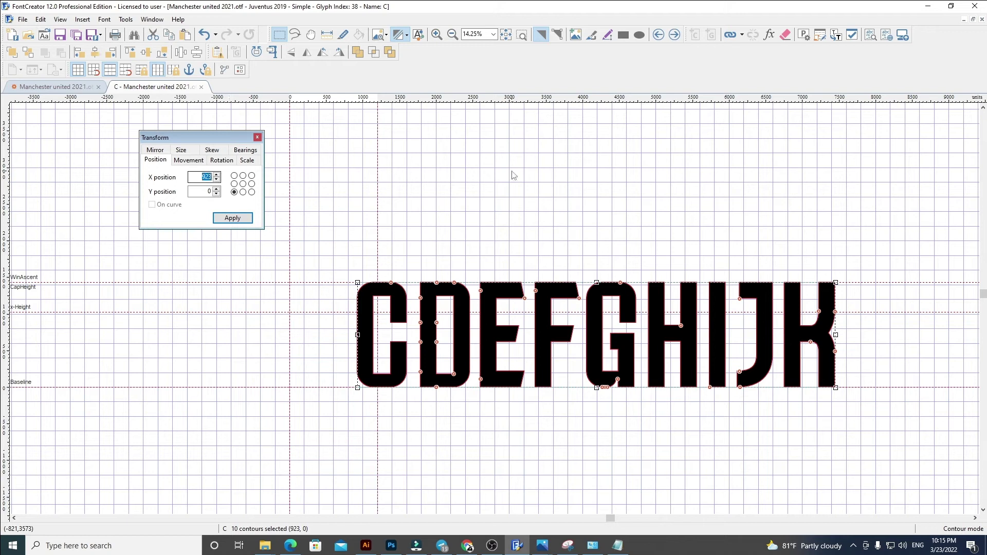
pyautogui.press('Return')
# Move glyph C's advance width line to just past the letter C, and cut the letters D to K.
pyautogui.click(590, 161)
pyautogui.moveTo(377, 260); pyautogui.dragTo(842, 453)
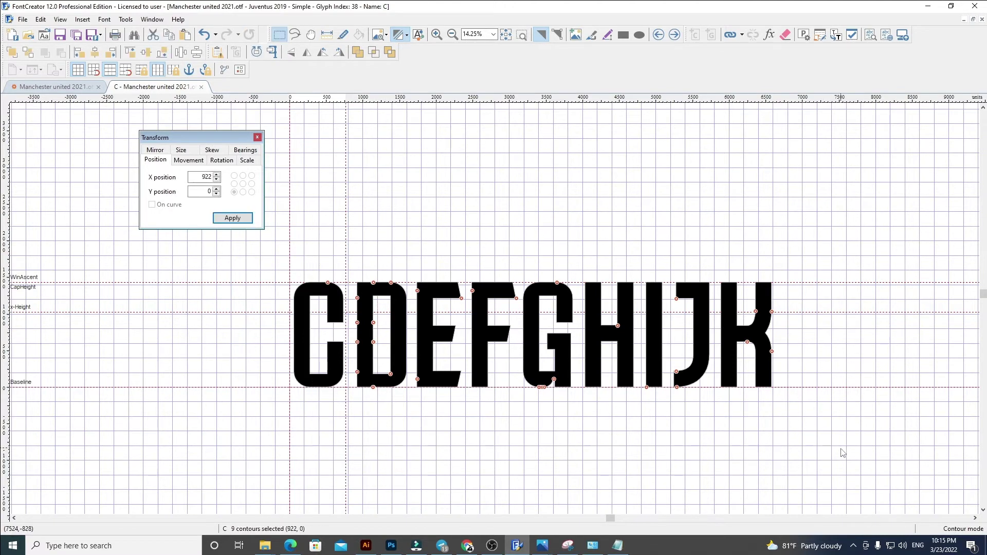
pyautogui.hotkey('ctrl', 'x')
# Replace the old outline in glyph D with the cut letters D to K, positioned at X 60.
pyautogui.click(674, 34)
pyautogui.hotkey('ctrl', 'a')
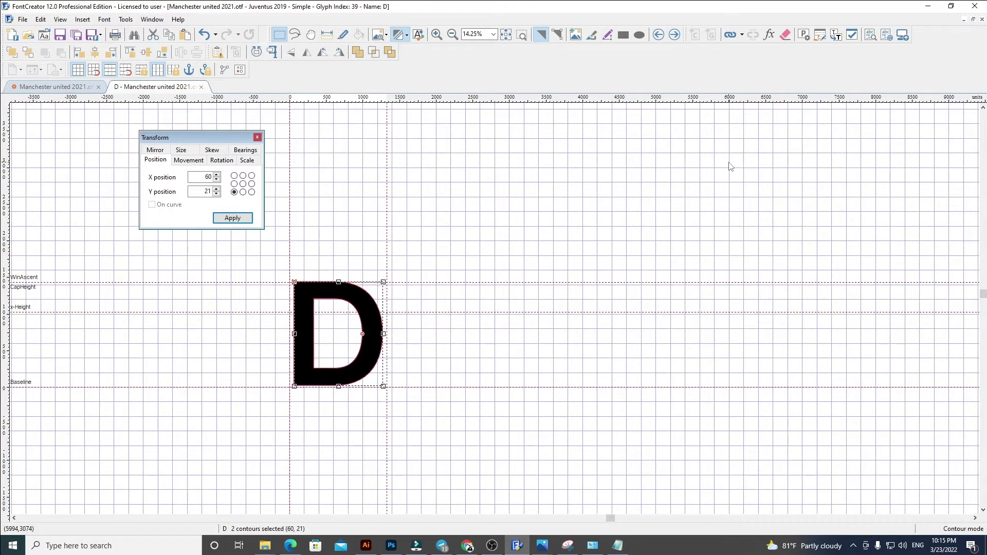
pyautogui.press('Delete')
pyautogui.hotkey('ctrl', 'v')
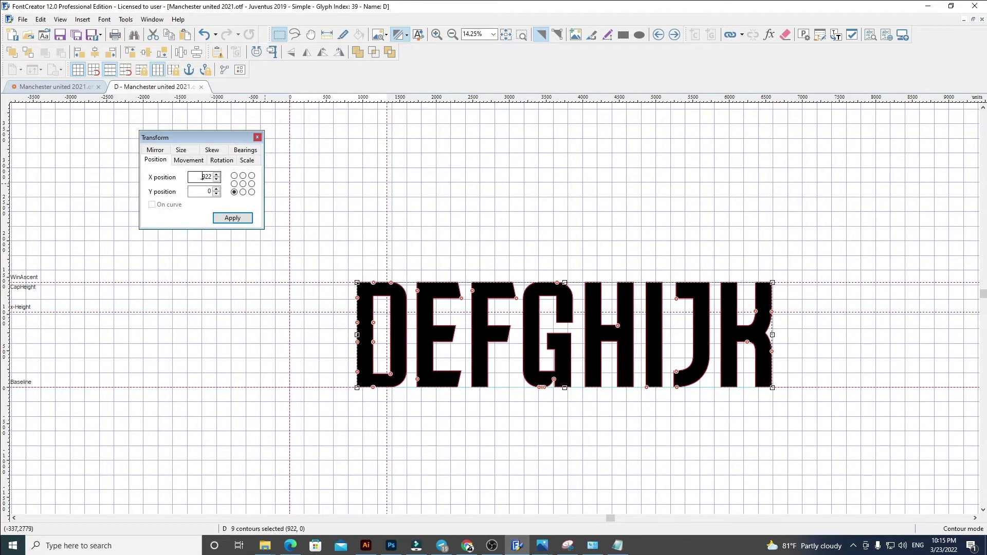
pyautogui.press('Return')
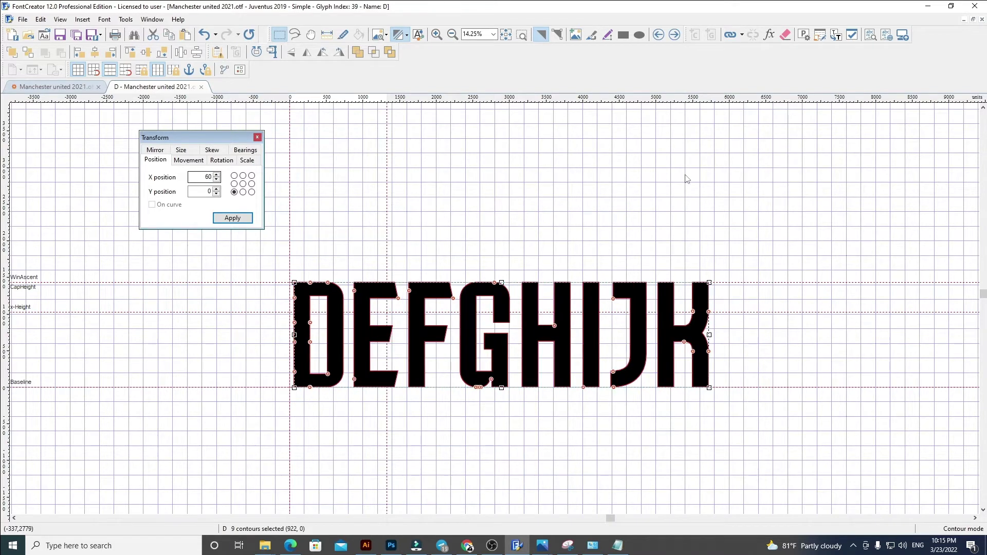
# Cut the letters E to K out of glyph D, leaving only the letter D.
pyautogui.click(685, 178)
pyautogui.moveTo(345, 248); pyautogui.dragTo(903, 473)
pyautogui.hotkey('ctrl', 'x')
# Replace the old outline in glyph E with the cut letters E to K, positioned at X 60.
pyautogui.click(675, 34)
pyautogui.hotkey('ctrl', 'a')
pyautogui.press('Delete')
pyautogui.hotkey('ctrl', 'v')
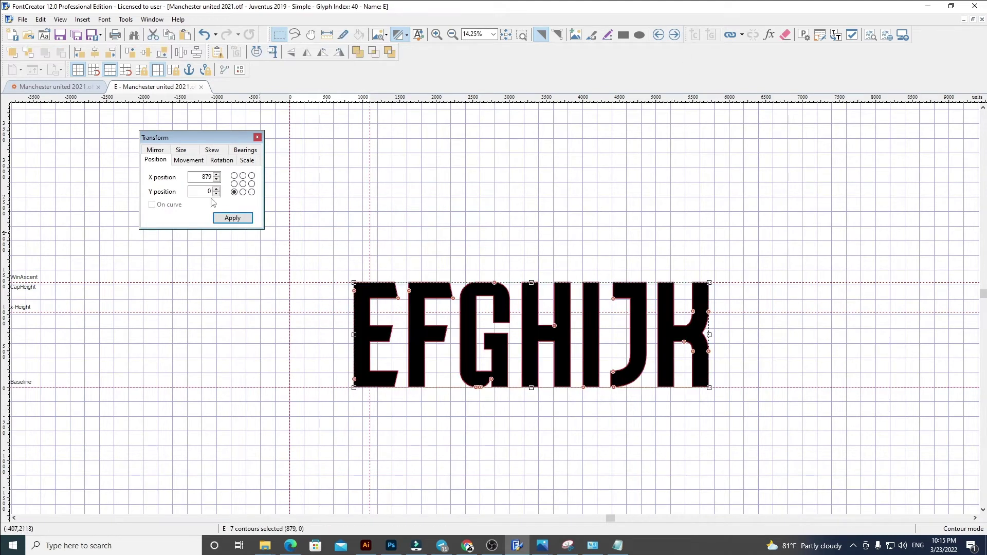
pyautogui.press('Return')
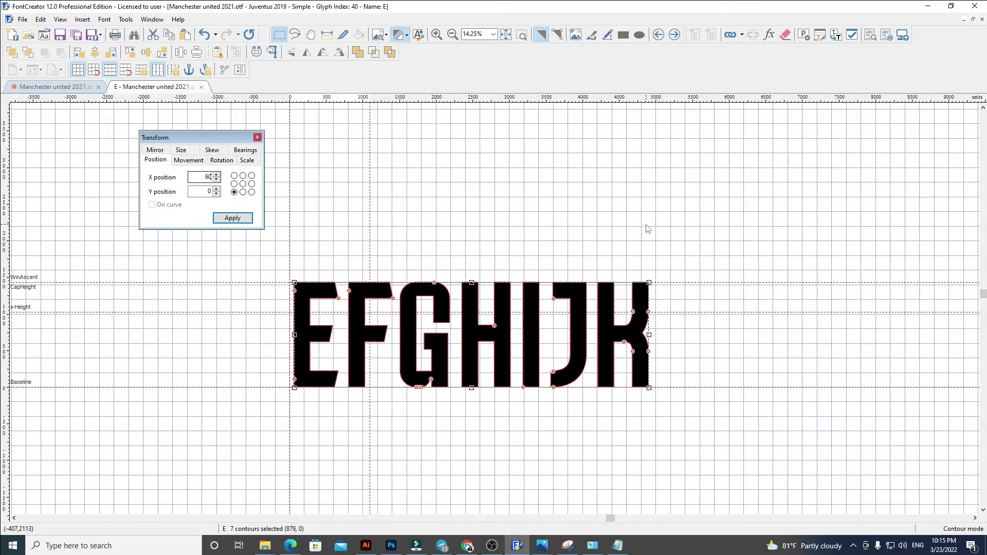
# Move glyph E's advance width line to just past the letter E, and cut the letters F to K.
pyautogui.click(344, 247)
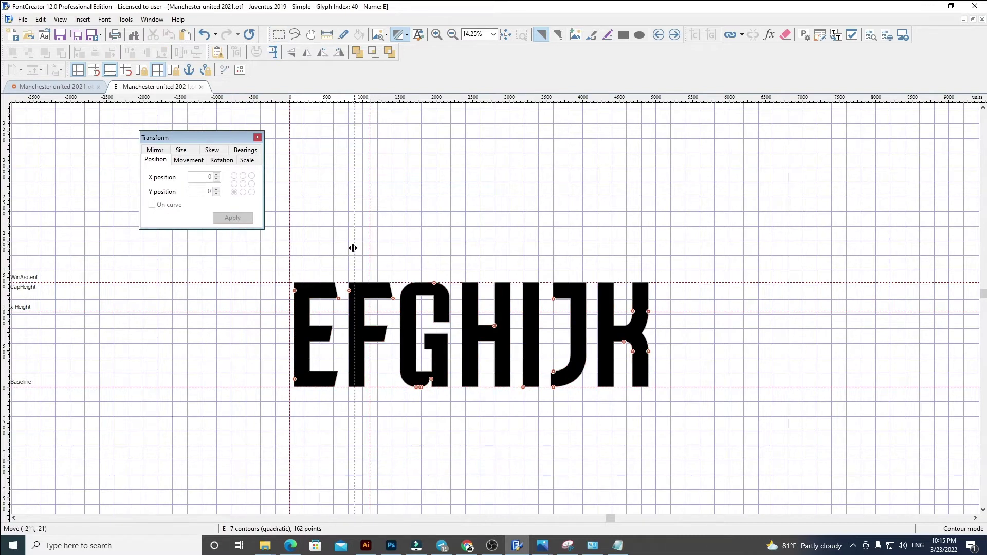
pyautogui.moveTo(326, 253); pyautogui.dragTo(663, 435)
pyautogui.press('Delete')
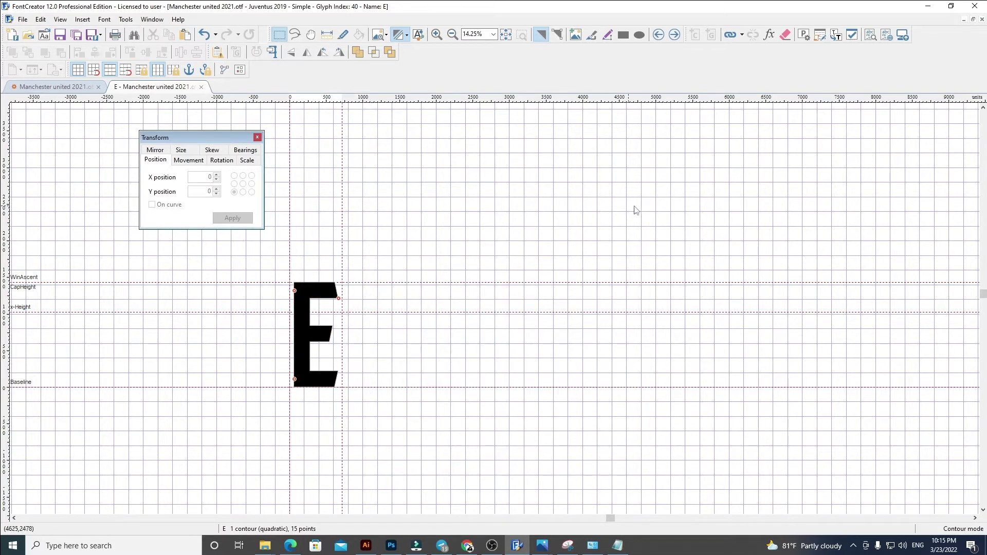
# Replace the old outline in glyph F with the cut letters F to K, positioned at X 60.
pyautogui.click(675, 35)
pyautogui.hotkey('ctrl', 'a')
pyautogui.press('Delete')
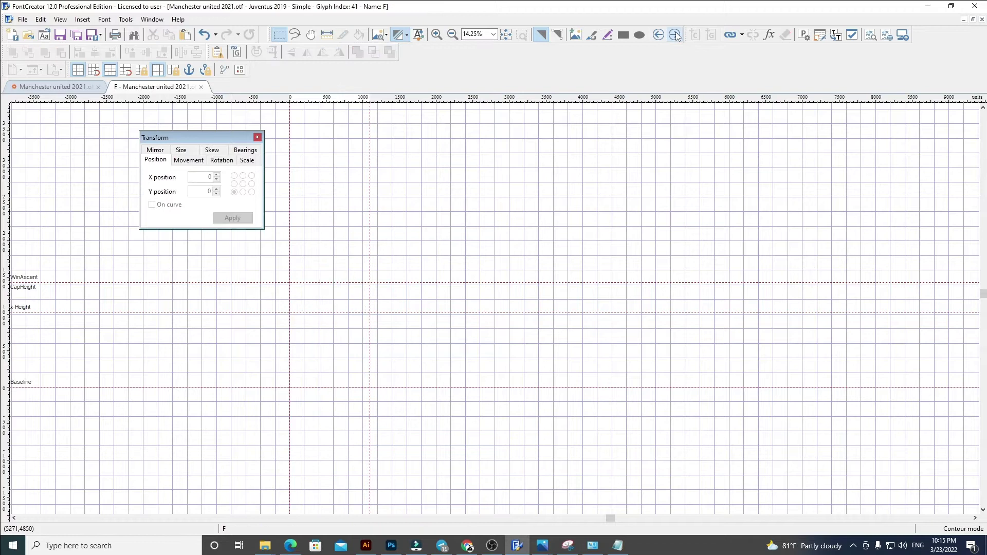
pyautogui.hotkey('ctrl', 'v')
pyautogui.doubleClick(205, 177)
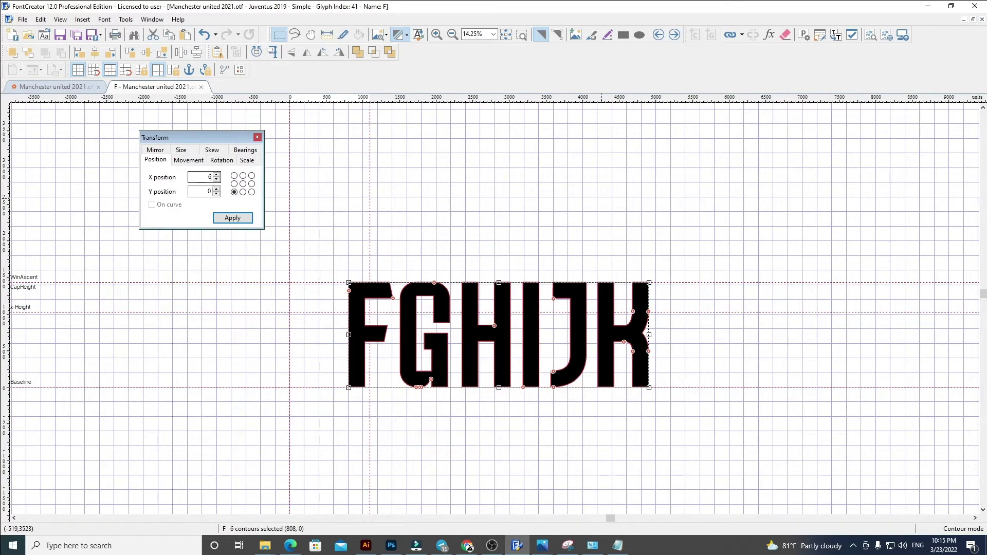
pyautogui.press('Return')
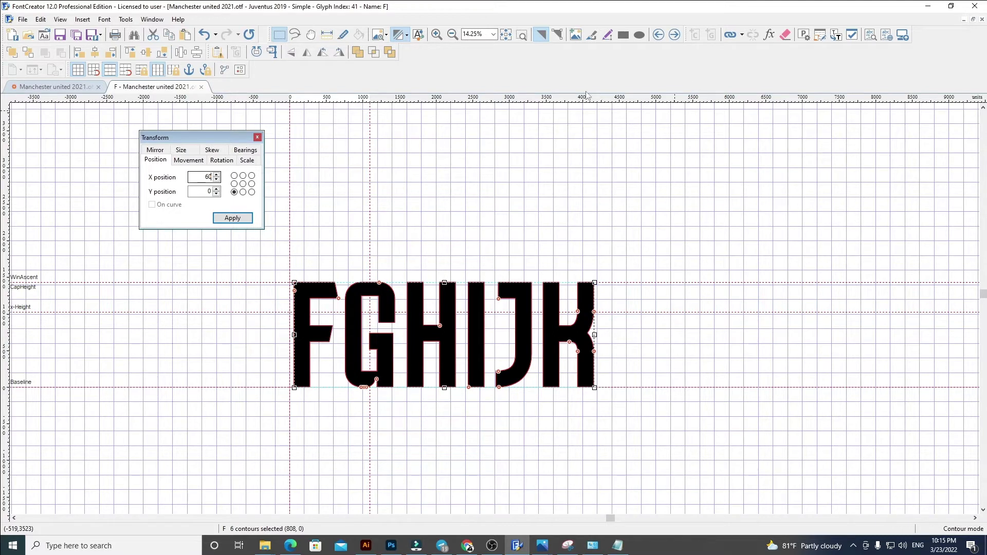
# Move glyph F's advance width line to just past the letter F, and cut the letters G to K.
pyautogui.moveTo(370, 255); pyautogui.dragTo(752, 429)
pyautogui.press('Delete')
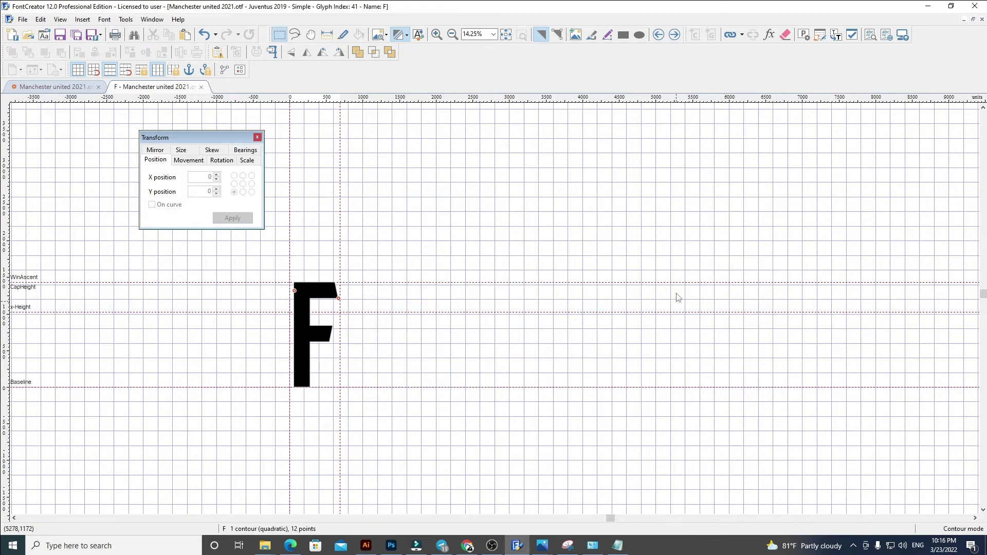
# Replace the old outline in glyph G with the cut letters G to K, positioned at X 60.
pyautogui.click(674, 35)
pyautogui.hotkey('ctrl', 'a')
pyautogui.hotkey('ctrl', 'a')
pyautogui.press('Delete')
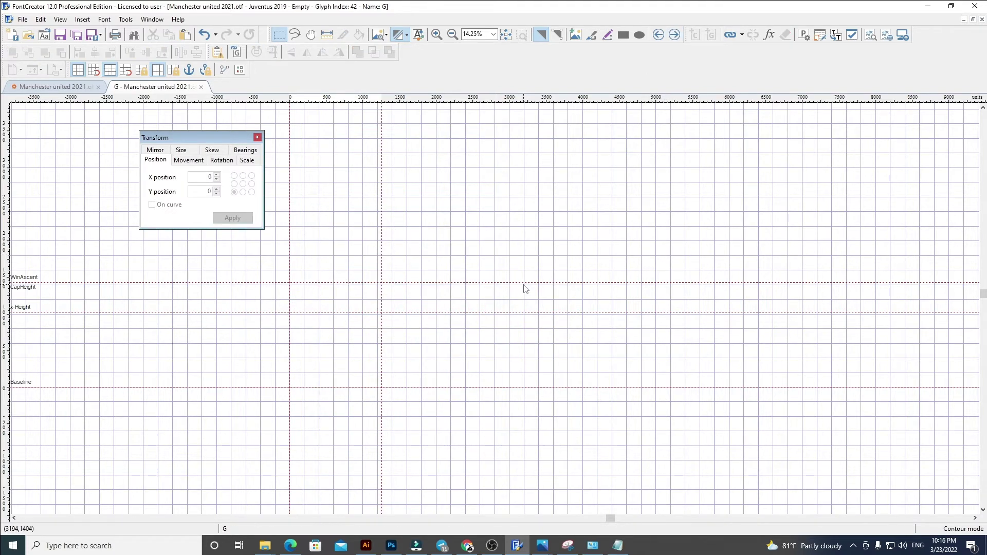
pyautogui.hotkey('ctrl', 'v')
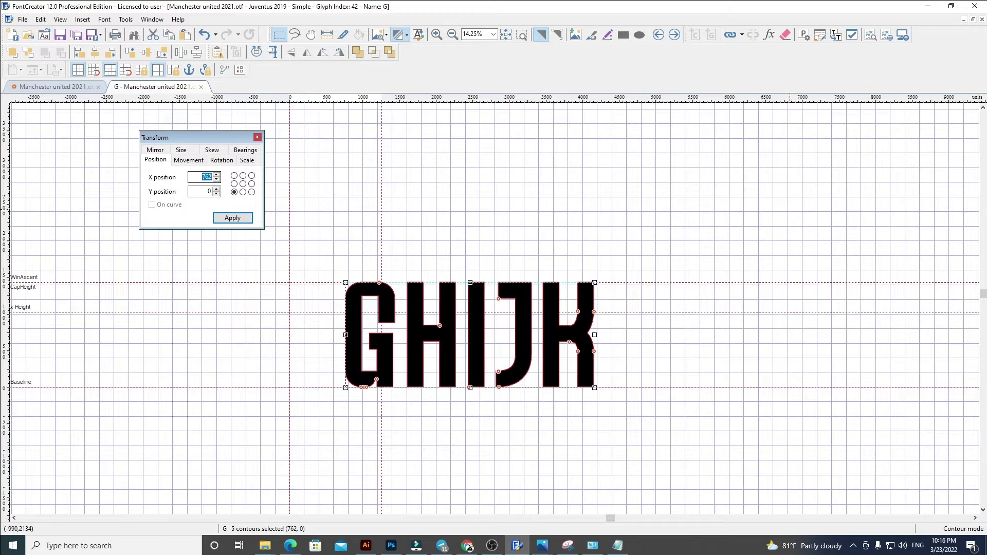
pyautogui.press('Return')
# Move glyph G's advance width line to just past the letter G, and cut the letters H to K.
pyautogui.moveTo(382, 261); pyautogui.dragTo(346, 262)
pyautogui.moveTo(625, 404); pyautogui.dragTo(354, 255)
pyautogui.press('Delete')
# Replace the old outline in glyph H with the cut letters H to K, positioned at X 60.
pyautogui.click(674, 34)
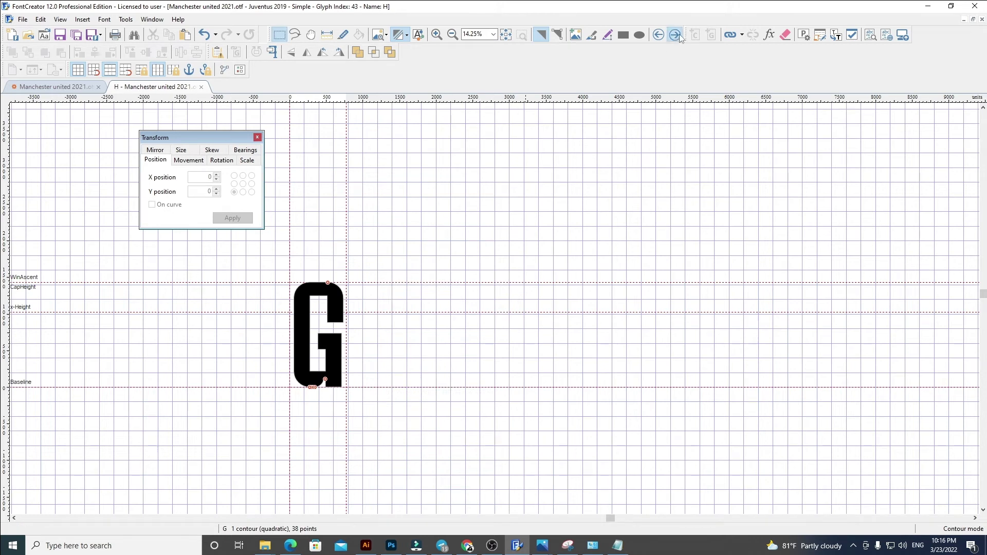
pyautogui.hotkey('ctrl', 'a')
pyautogui.press('Delete')
pyautogui.hotkey('ctrl', 'v')
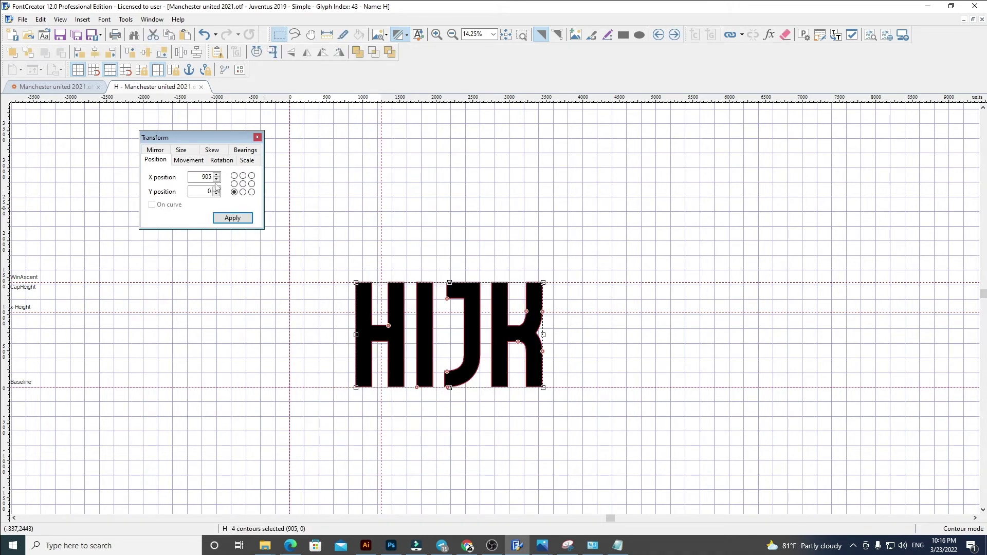
pyautogui.press('Return')
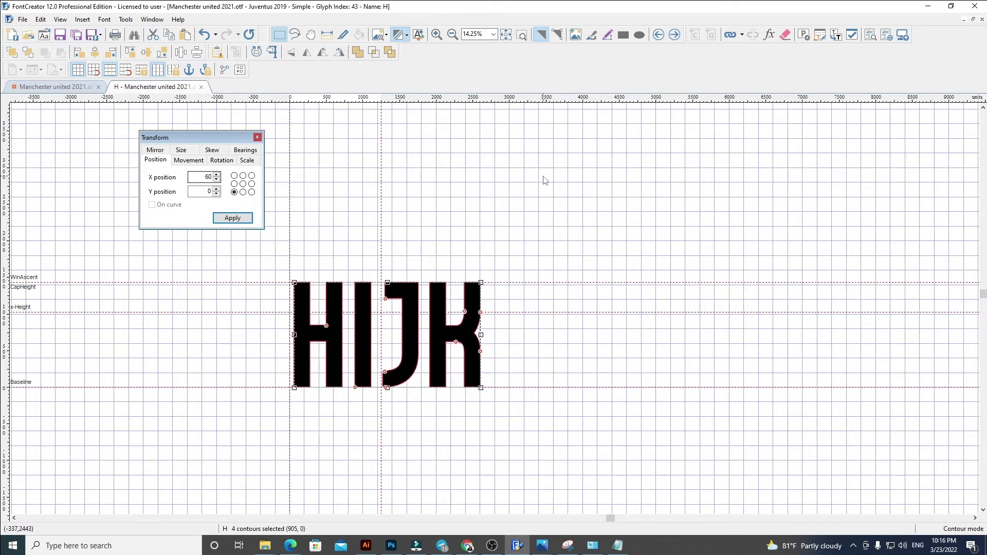
# Move glyph H's advance width line to just past the letter H, and cut the letters I to K.
pyautogui.click(379, 247)
pyautogui.moveTo(382, 247); pyautogui.dragTo(594, 434)
pyautogui.press('Delete')
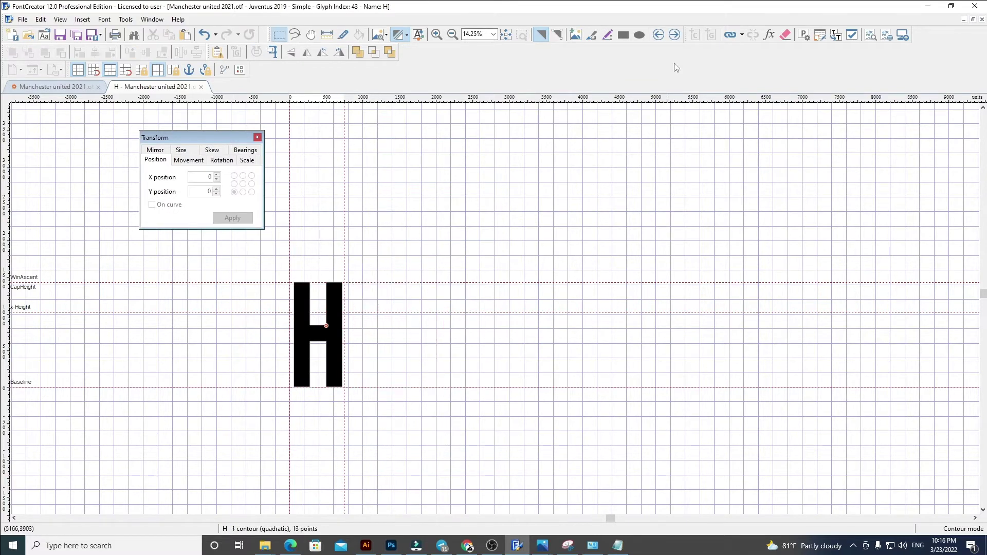
# Replace the old outline in glyph I with the cut letters I to K, positioned at X 60.
pyautogui.click(674, 34)
pyautogui.hotkey('ctrl', 'a')
pyautogui.hotkey('ctrl', 'v')
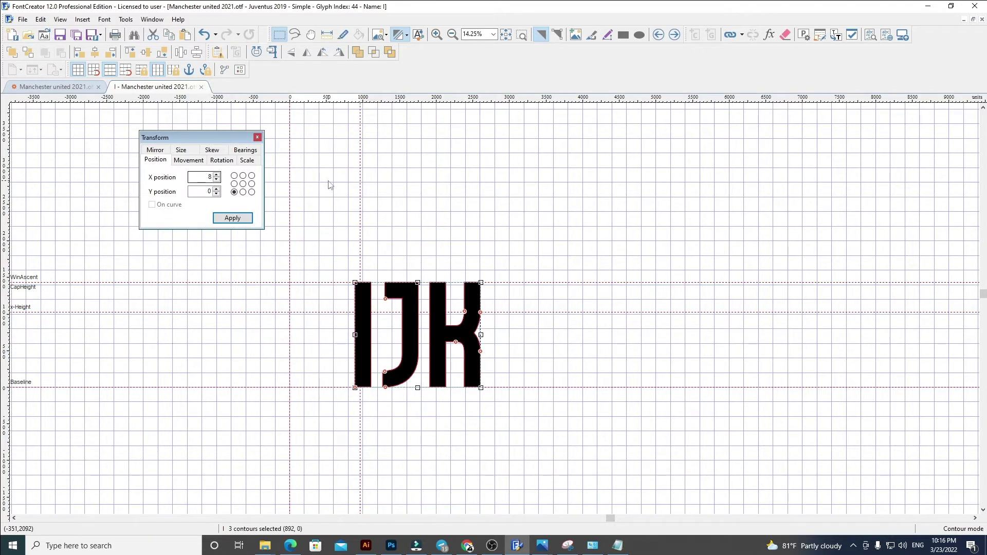
pyautogui.press('Return')
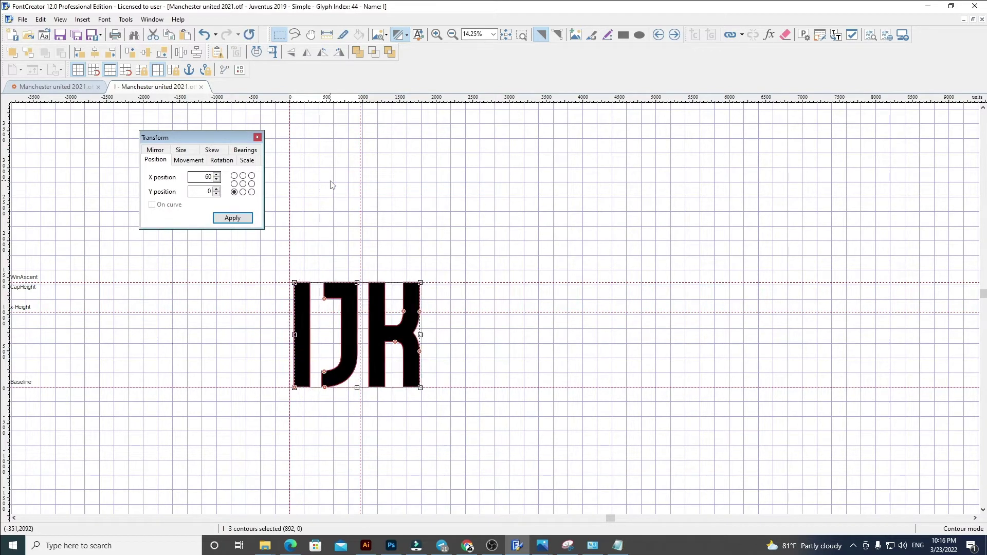
# Move glyph I's advance width line to just past the letter I, and cut the letters J and K.
pyautogui.click(331, 185)
pyautogui.moveTo(357, 236); pyautogui.dragTo(588, 465)
pyautogui.hotkey('ctrl', 'z')
pyautogui.moveTo(645, 477); pyautogui.dragTo(312, 221)
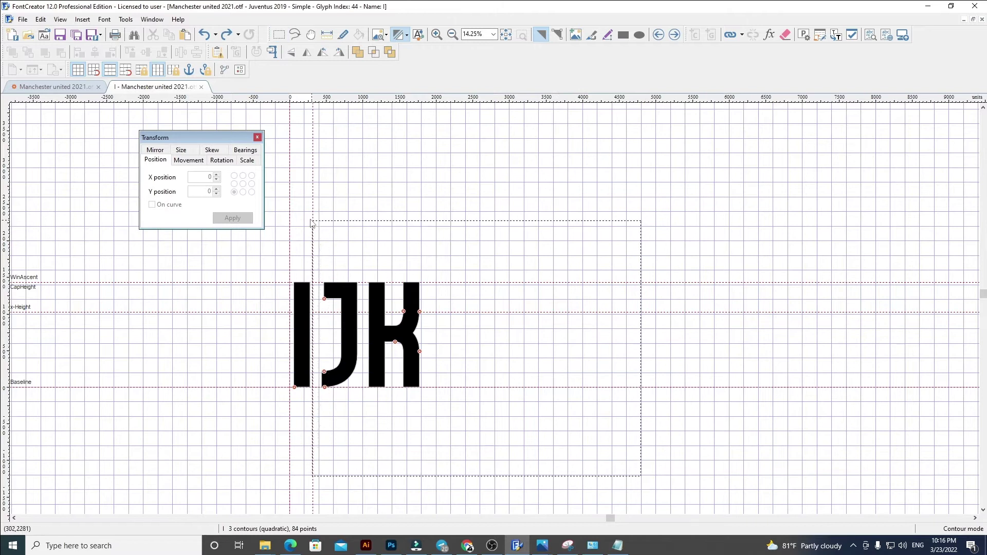
pyautogui.press('Delete')
# Replace the old outline in glyph J with the cut letters J and K, positioned at X 60.
pyautogui.click(675, 34)
pyautogui.press('Delete')
pyautogui.hotkey('ctrl', 'v')
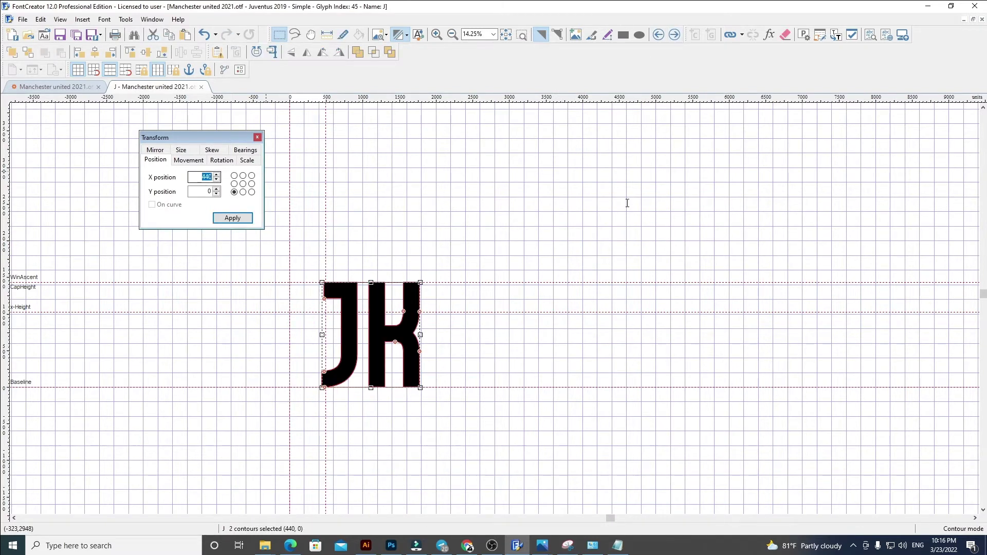
pyautogui.press('Return')
# Move glyph J's advance width line to just past the letter J, and cut the letter K.
pyautogui.click(344, 224)
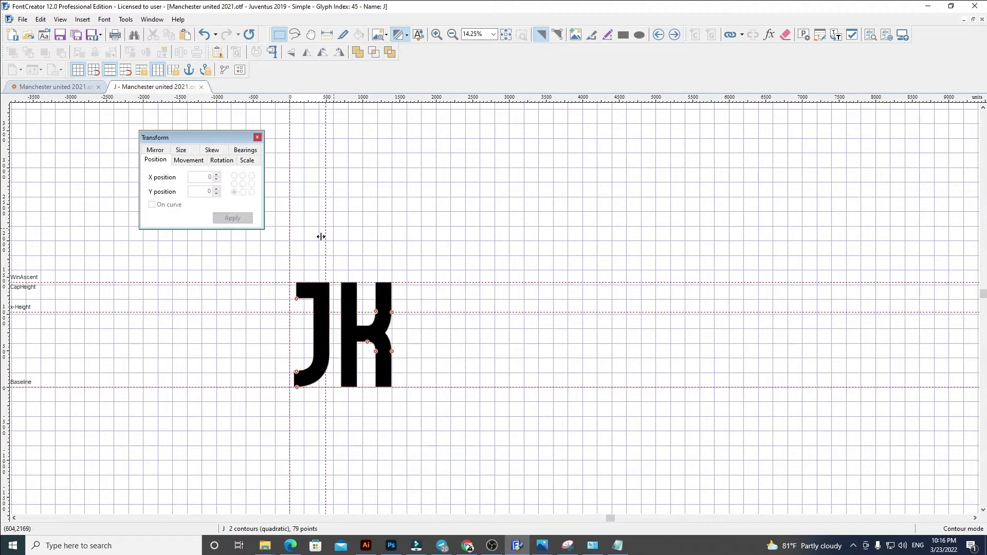
pyautogui.moveTo(325, 246); pyautogui.dragTo(545, 426)
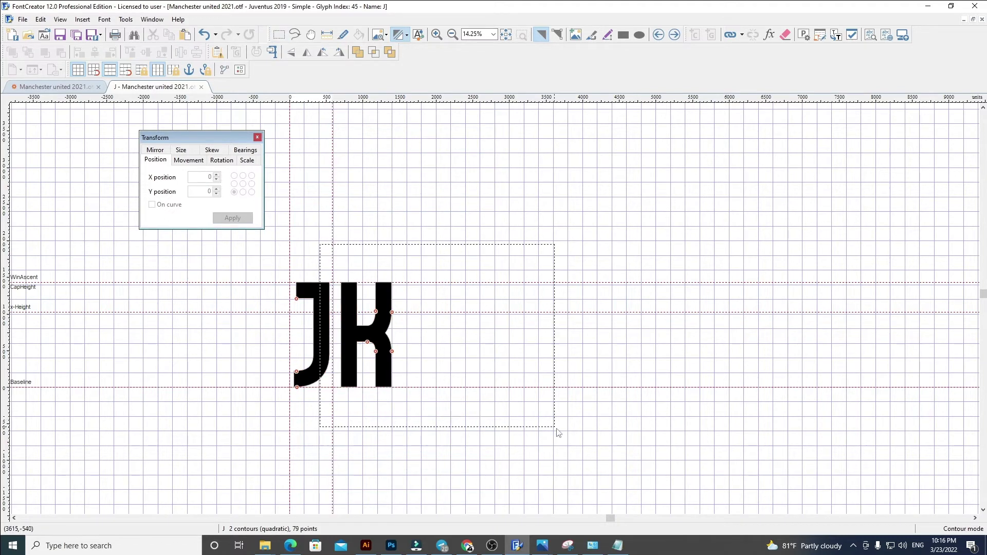
pyautogui.press('Delete')
# Replace glyph K's old outline with the cut letter K at X 60, and move the advance width line to just past it.
pyautogui.click(674, 34)
pyautogui.hotkey('ctrl', 'a')
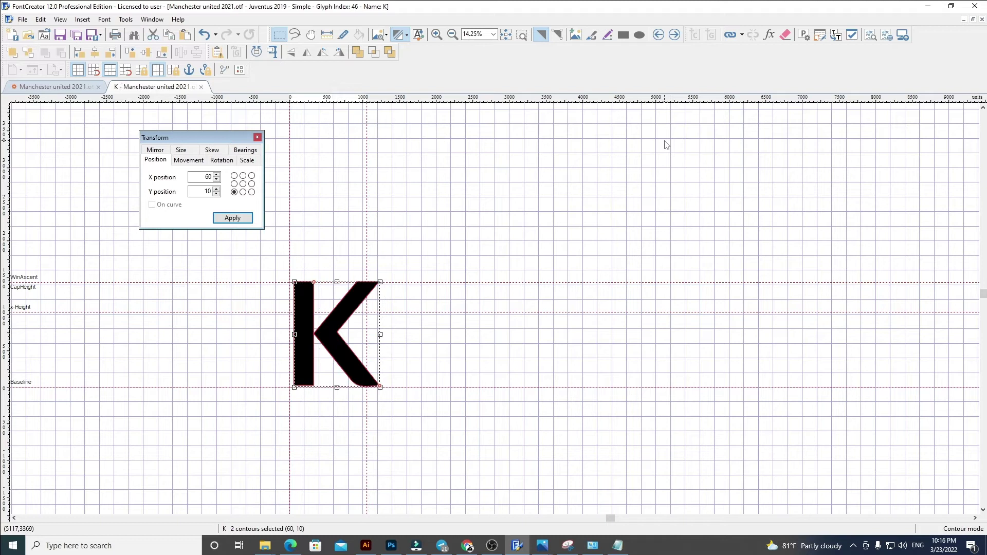
pyautogui.press('Delete')
pyautogui.hotkey('ctrl', 'z')
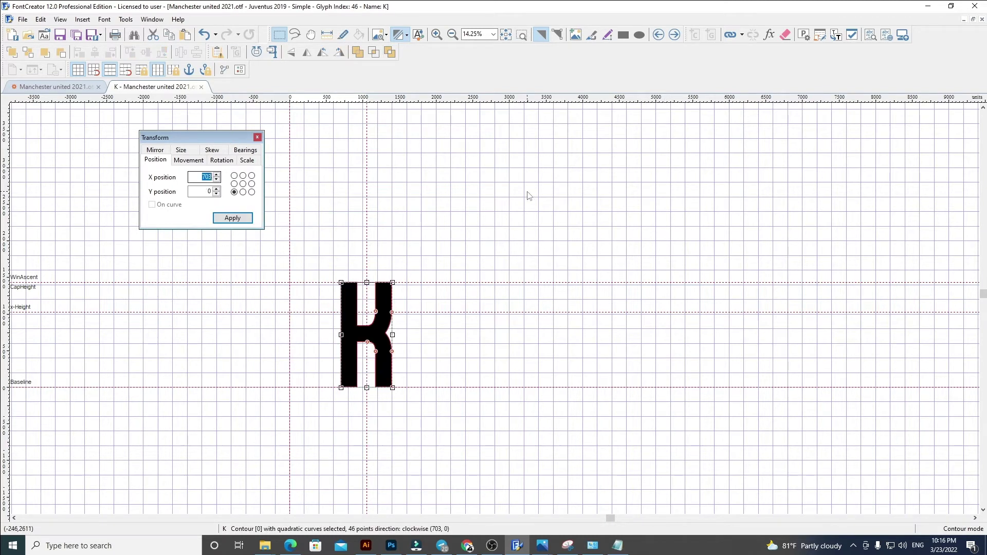
pyautogui.click(209, 177)
pyautogui.write('0')
pyautogui.press('Return')
pyautogui.moveTo(367, 255); pyautogui.dragTo(349, 257)
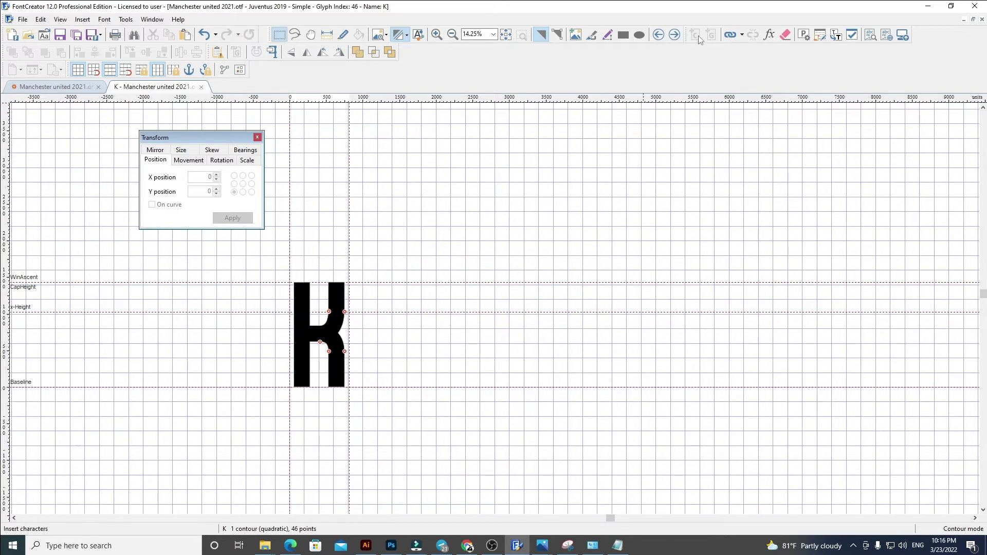
# Clear the old outline from glyph L.
pyautogui.click(674, 34)
pyautogui.hotkey('ctrl', 'a')
pyautogui.press('Delete')
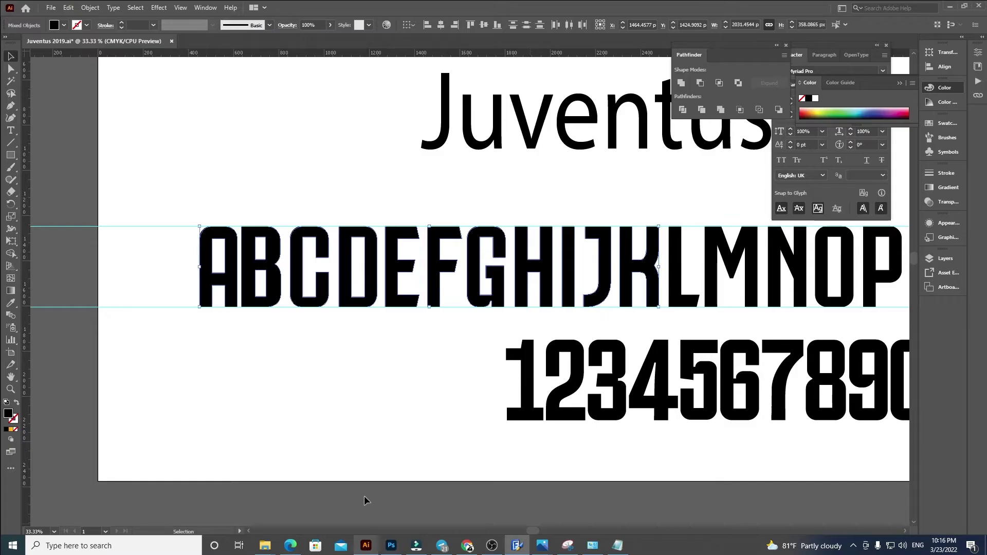
# Switch to Illustrator and copy the letters L to P from the alphabet row.
pyautogui.hotkey('alt', 'Tab')
pyautogui.moveTo(674, 370); pyautogui.dragTo(180, 386)
pyautogui.moveTo(188, 232); pyautogui.dragTo(408, 327)
pyautogui.hotkey('ctrl', 'c')
pyautogui.press('v')
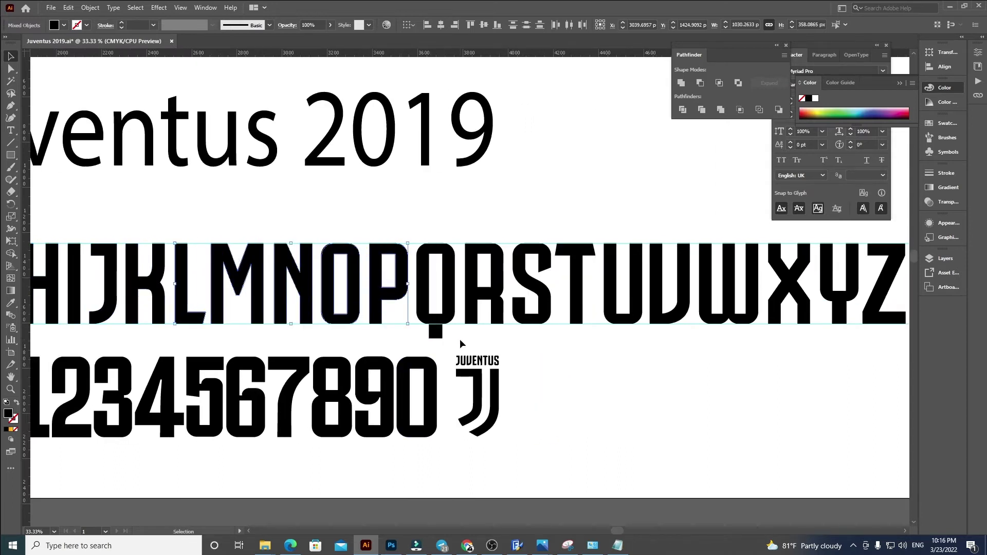
# Switch to FontCreator and paste the letters L to P into glyph L, positioned at X 60 and Y 0.
pyautogui.click(517, 545)
pyautogui.hotkey('ctrl', 'v')
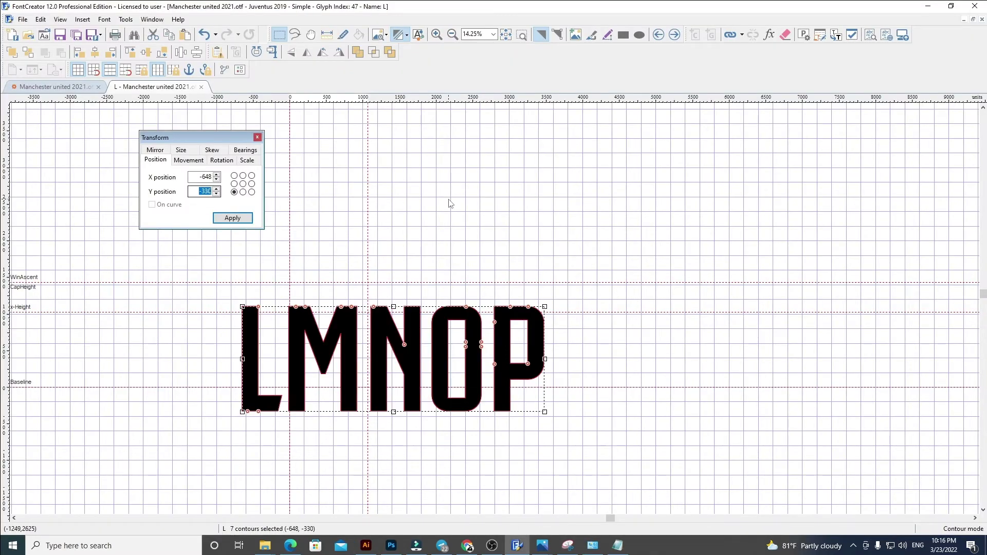
pyautogui.write('0')
pyautogui.press('Return')
pyautogui.doubleClick(196, 177)
pyautogui.write('0')
pyautogui.press('Return')
# Move glyph L's advance width line to just past the letter L, and cut the letters M to P.
pyautogui.click(436, 250)
pyautogui.moveTo(368, 266); pyautogui.dragTo(625, 449)
pyautogui.press('Delete')
# Replace the old outline in glyph M with the cut letters M to P, positioned at X 60.
pyautogui.click(674, 35)
pyautogui.hotkey('ctrl', 'a')
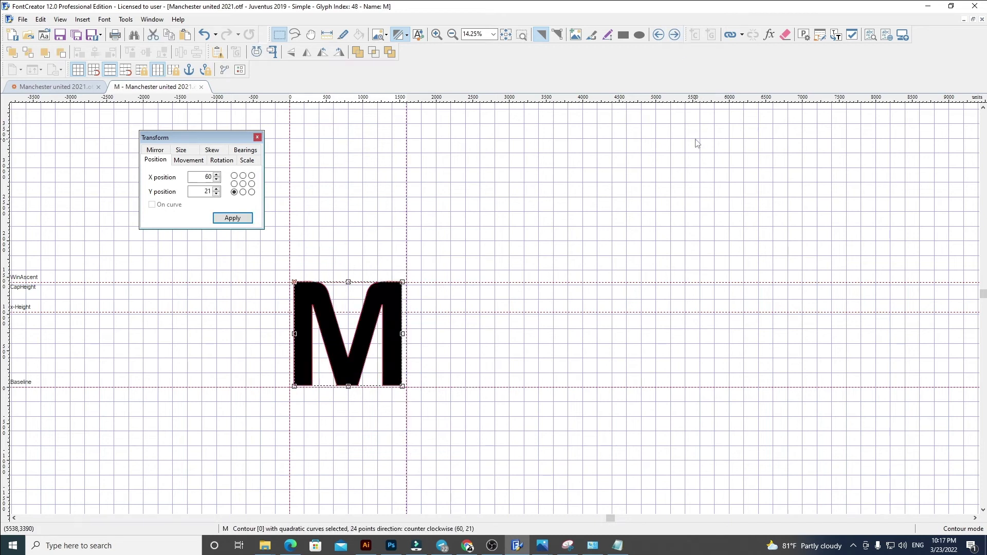
pyautogui.press('Delete')
pyautogui.hotkey('ctrl', 'v')
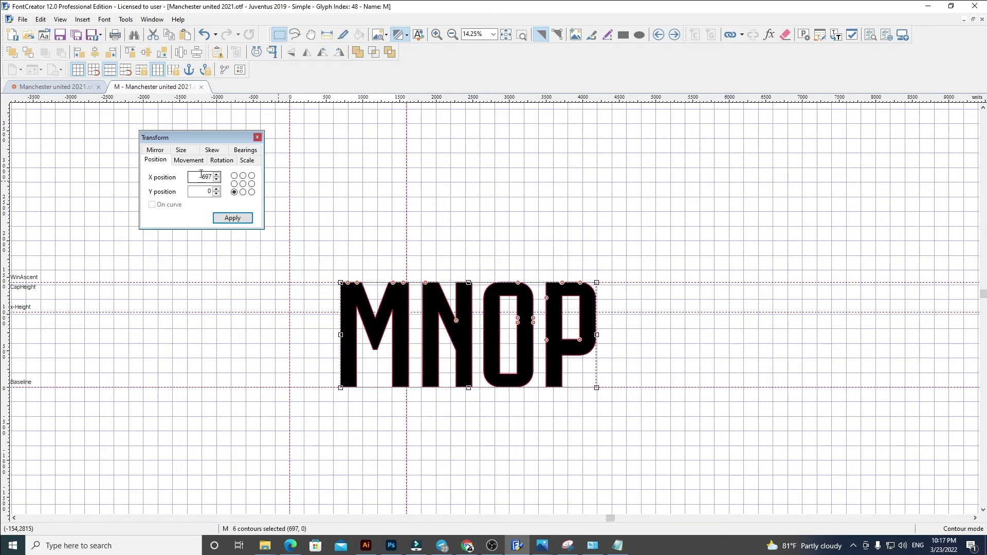
pyautogui.press('Return')
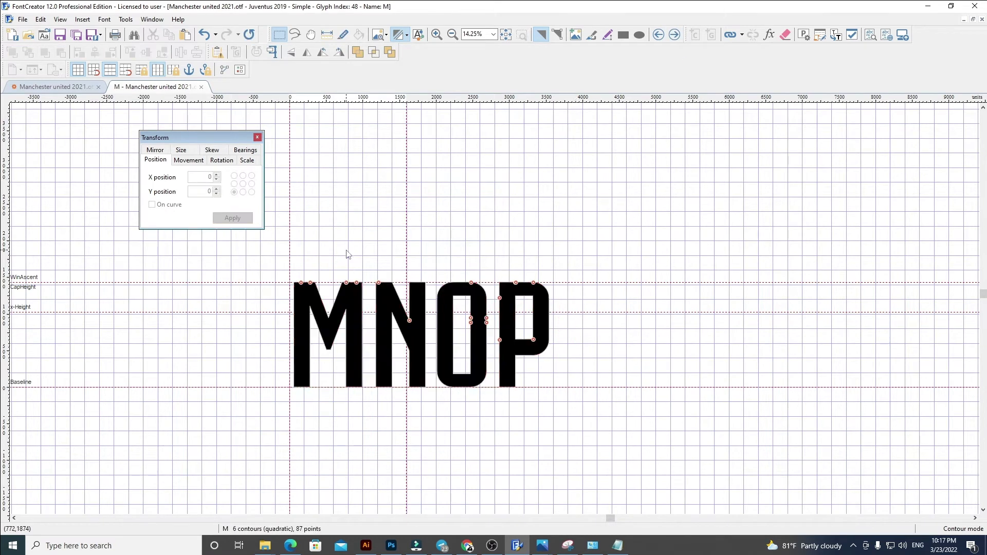
# Move glyph M's advance width line to just past the letter M, and cut the letters N to P.
pyautogui.moveTo(406, 247); pyautogui.dragTo(685, 469)
pyautogui.hotkey('ctrl', 'x')
# Replace the old outline in glyph N with the cut letters N to P, positioned at X 60.
pyautogui.press('pagedown')
pyautogui.hotkey('ctrl', 'a')
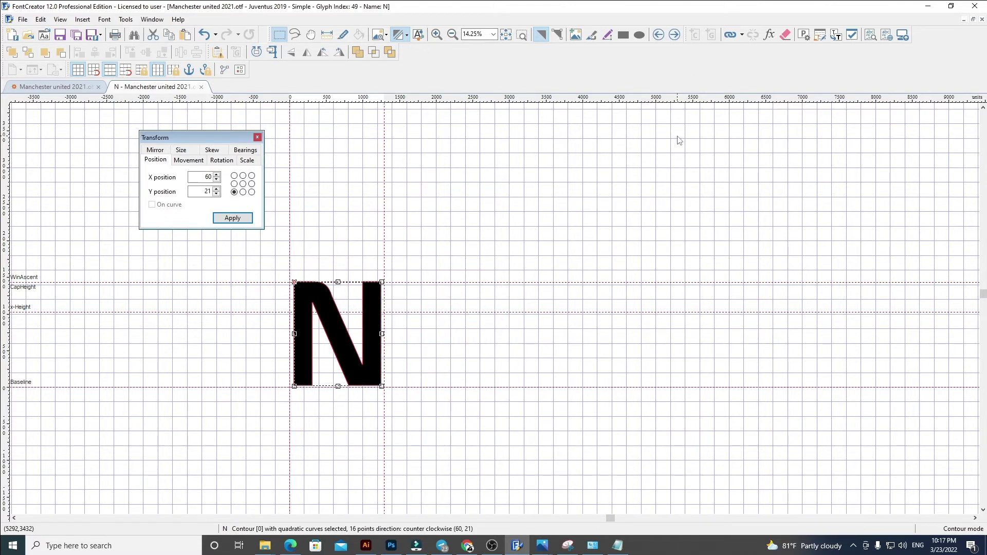
pyautogui.press('Delete')
pyautogui.hotkey('ctrl', 'v')
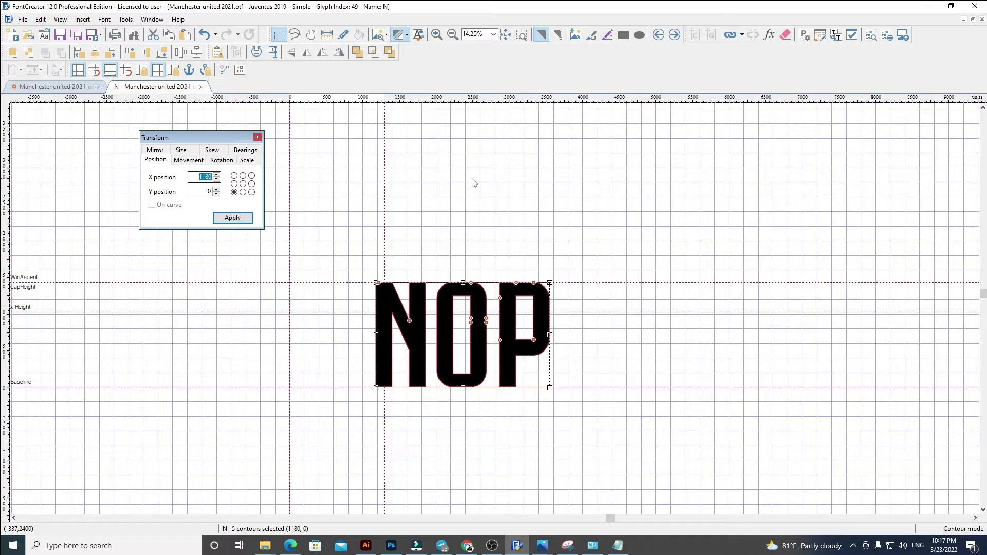
pyautogui.write('60')
pyautogui.press('Return')
# Move glyph N's advance width line to just past the letter N, and cut the letters O and P.
pyautogui.moveTo(384, 260); pyautogui.dragTo(623, 434)
pyautogui.hotkey('ctrl', 'x')
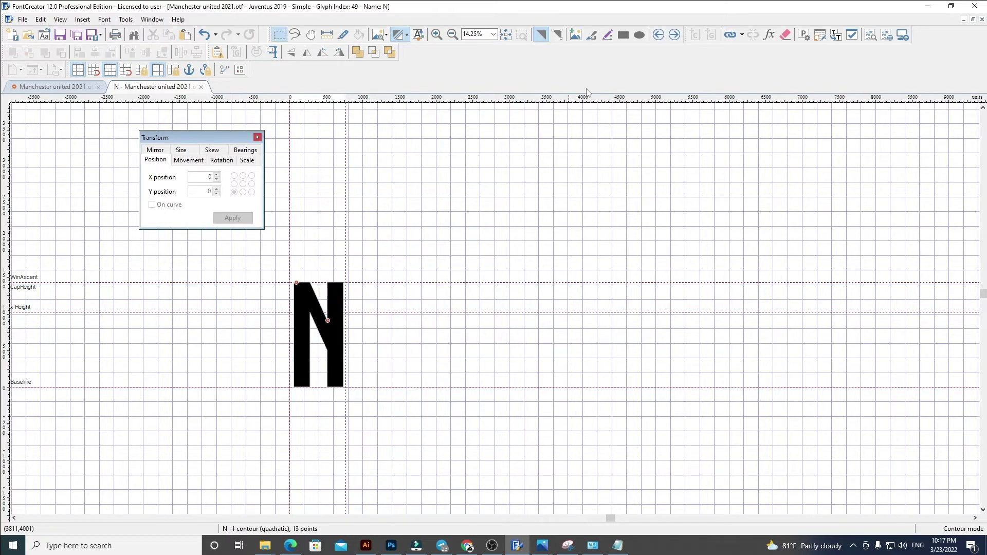
# Replace the old outline in glyph O with the cut letters O and P, positioned at X 60.
pyautogui.click(674, 34)
pyautogui.hotkey('ctrl', 'a')
pyautogui.press('Delete')
pyautogui.hotkey('ctrl', 'v')
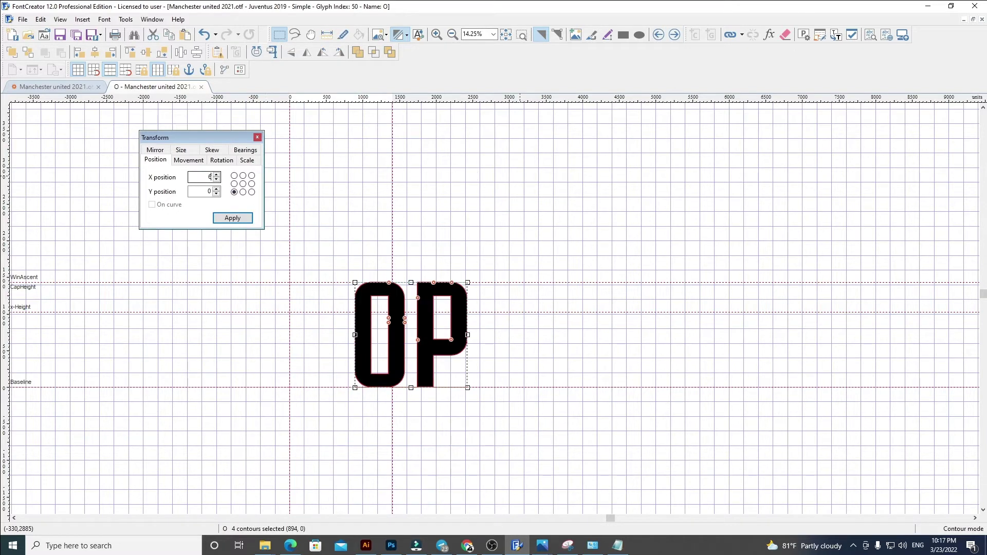
pyautogui.press('Return')
# Move glyph O's advance width line to just past the letter O, and cut the letter P.
pyautogui.click(395, 274)
pyautogui.moveTo(392, 260); pyautogui.dragTo(346, 255)
pyautogui.moveTo(328, 249); pyautogui.dragTo(520, 415)
pyautogui.press('Delete')
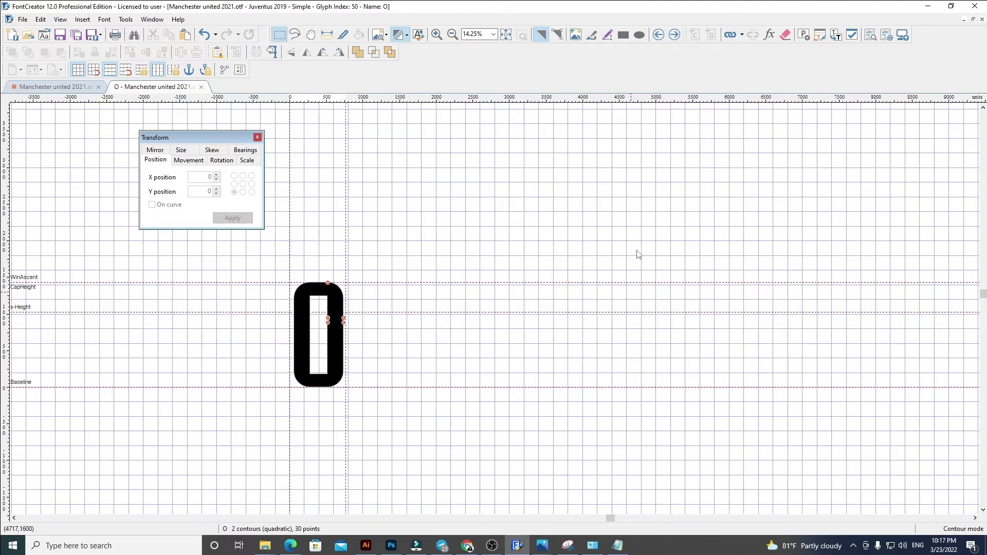
# Replace glyph P's old outline with the cut letter P at X 60, and move the advance width line to just past it.
pyautogui.click(673, 36)
pyautogui.hotkey('ctrl', 'a')
pyautogui.press('Delete')
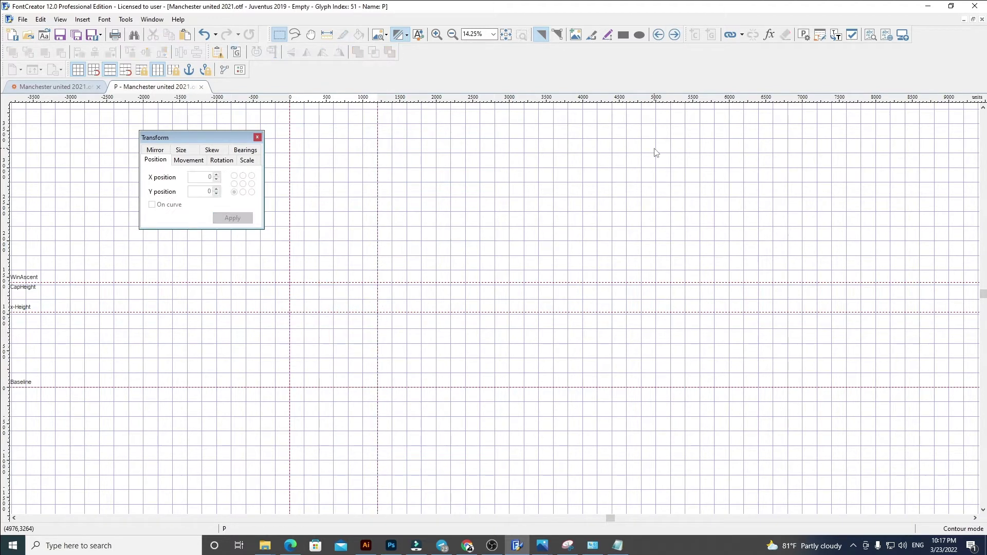
pyautogui.hotkey('ctrl', 'v')
pyautogui.write('6')
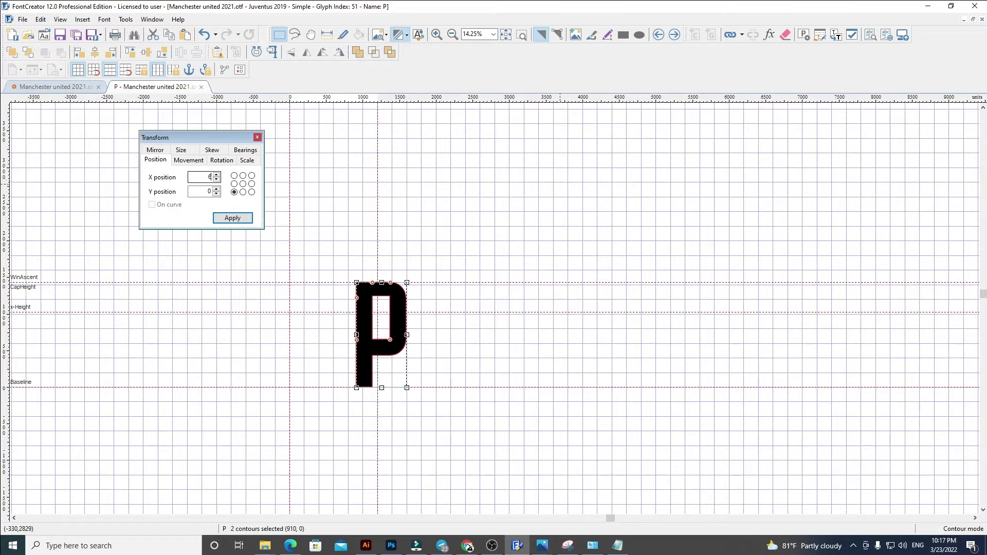
pyautogui.write('0')
pyautogui.press('Return')
pyautogui.click(393, 275)
pyautogui.moveTo(377, 266); pyautogui.dragTo(347, 267)
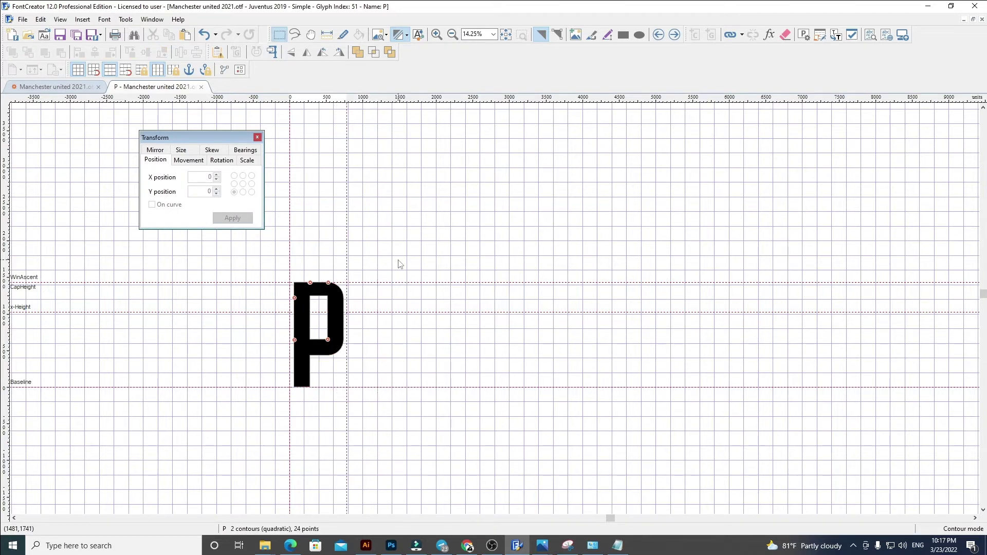
# Clear the old outline from glyph Q.
pyautogui.click(675, 34)
pyautogui.hotkey('ctrl', 'a')
pyautogui.press('Delete')
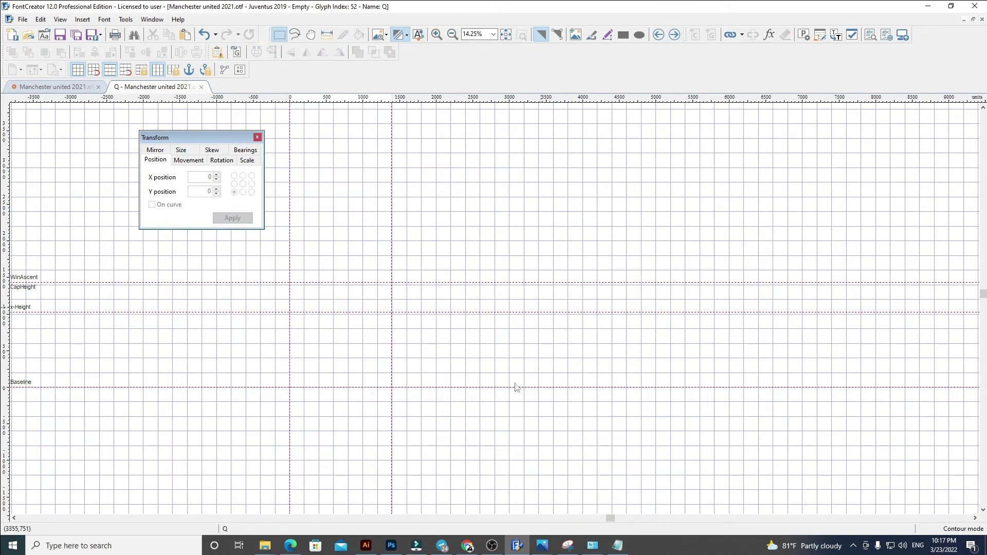
# Switch to Illustrator and copy the letters Q to Z together with the period.
pyautogui.click(365, 545)
pyautogui.hscroll(5, 401, 273)
pyautogui.moveTo(215, 213); pyautogui.dragTo(717, 329)
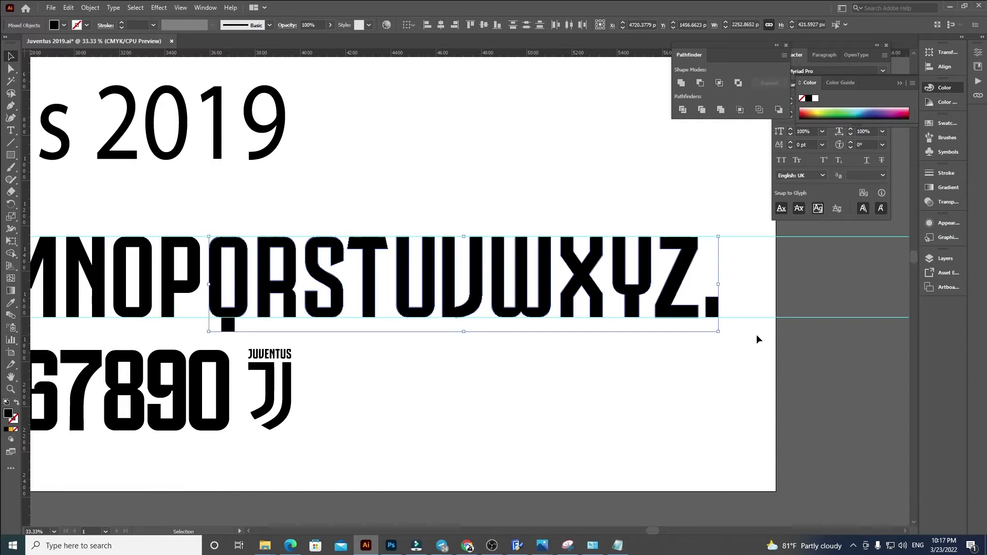
# Switch to FontCreator and paste the letters Q to Z and the period into glyph Q, positioned at X 60 and Y 0.
pyautogui.click(517, 545)
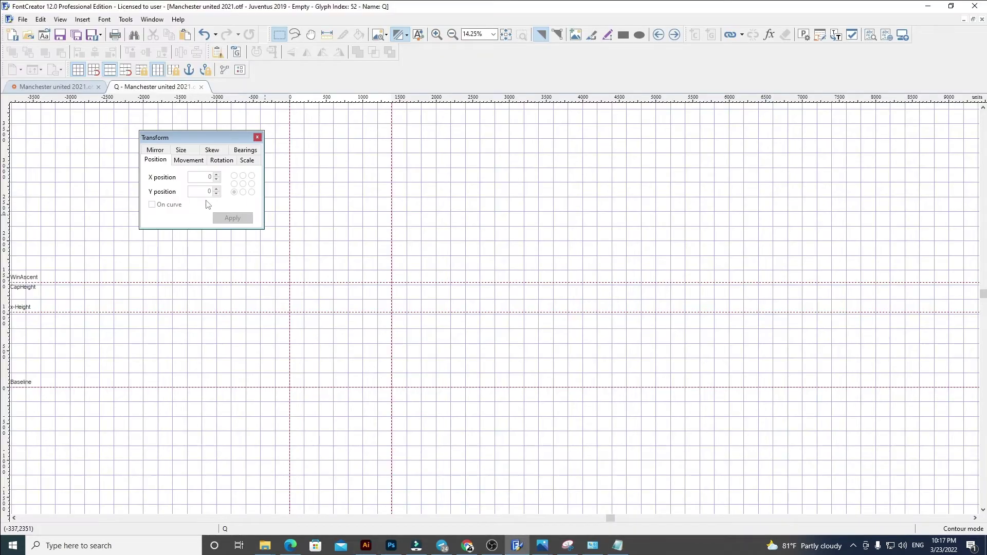
pyautogui.hotkey('ctrl', 'v')
pyautogui.write('0')
pyautogui.press('Return')
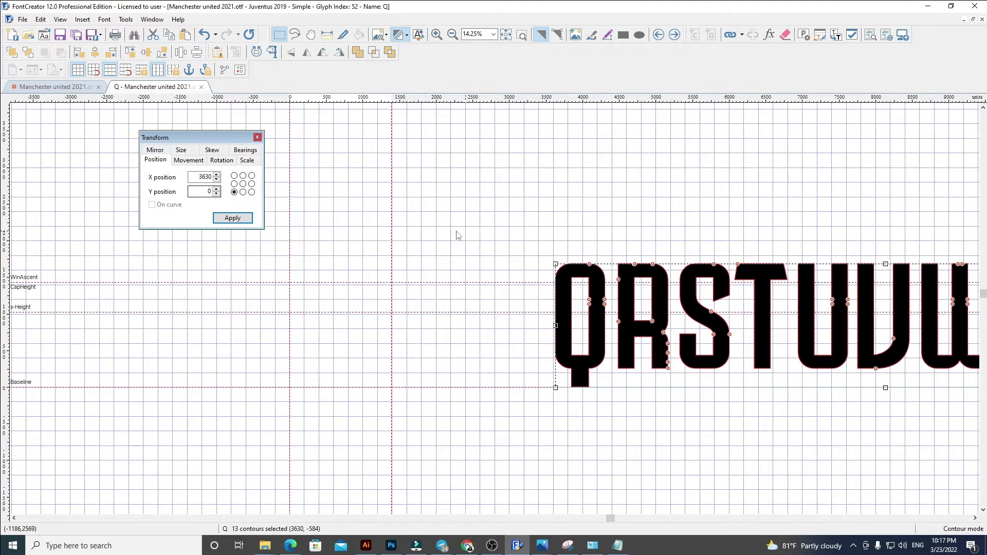
pyautogui.moveTo(198, 179); pyautogui.dragTo(699, 186)
pyautogui.write('60')
pyautogui.press('Return')
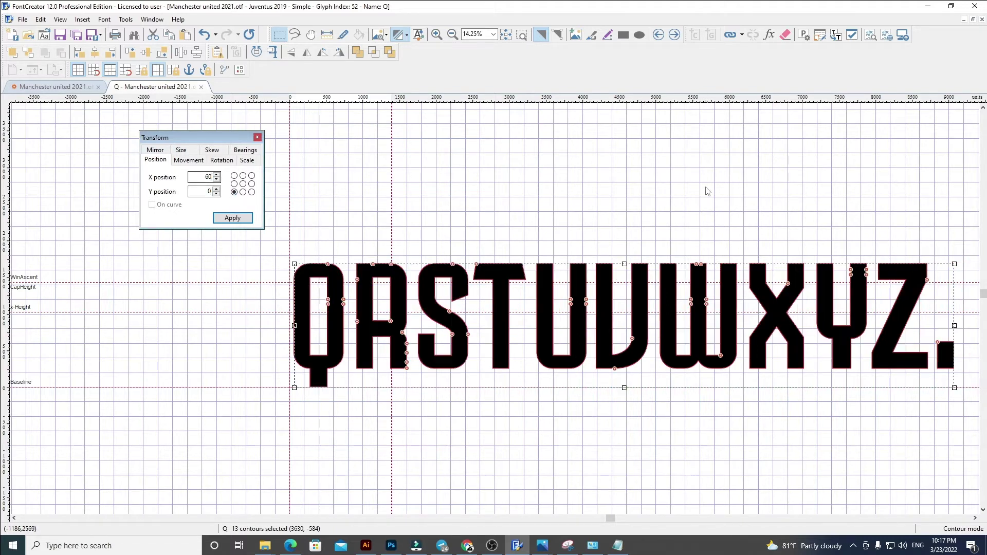
# Move the pasted letters in glyph Q down so they rest on the baseline with the Q's tail below it.
pyautogui.moveTo(331, 293); pyautogui.dragTo(337, 310)
pyautogui.click(341, 255)
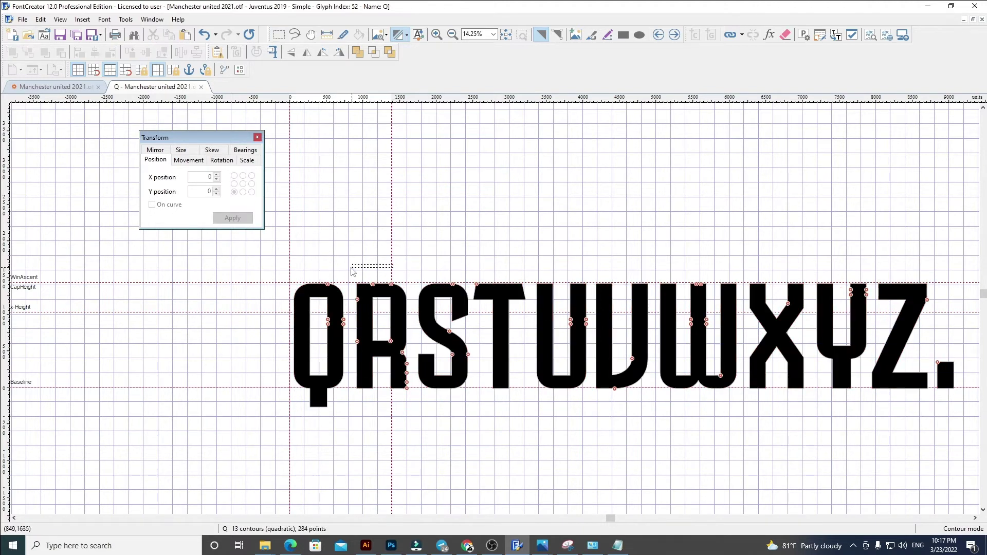
# Narrow glyph Q's width to just past the Q and cut the letters R to Z with the period.
pyautogui.moveTo(392, 250); pyautogui.dragTo(346, 256)
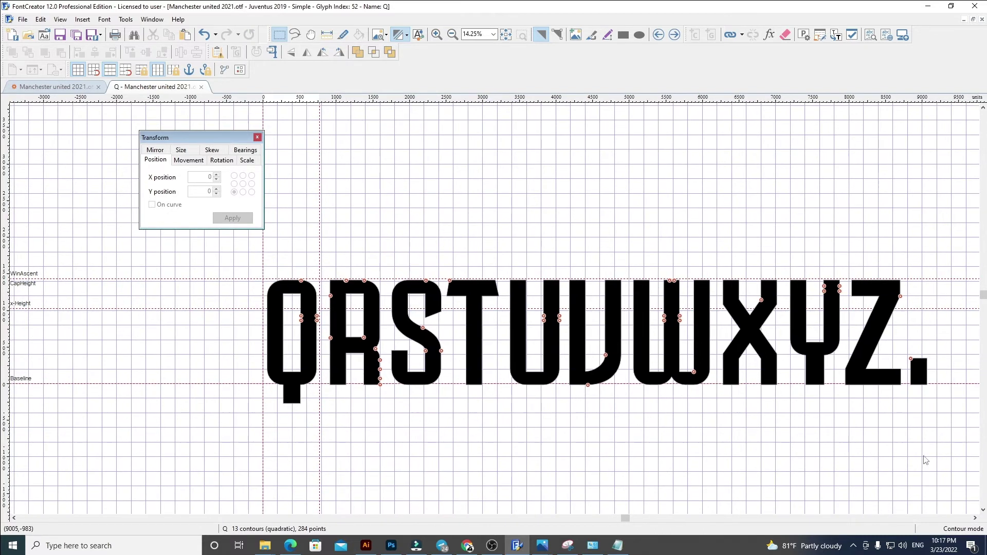
pyautogui.moveTo(957, 456); pyautogui.dragTo(325, 216)
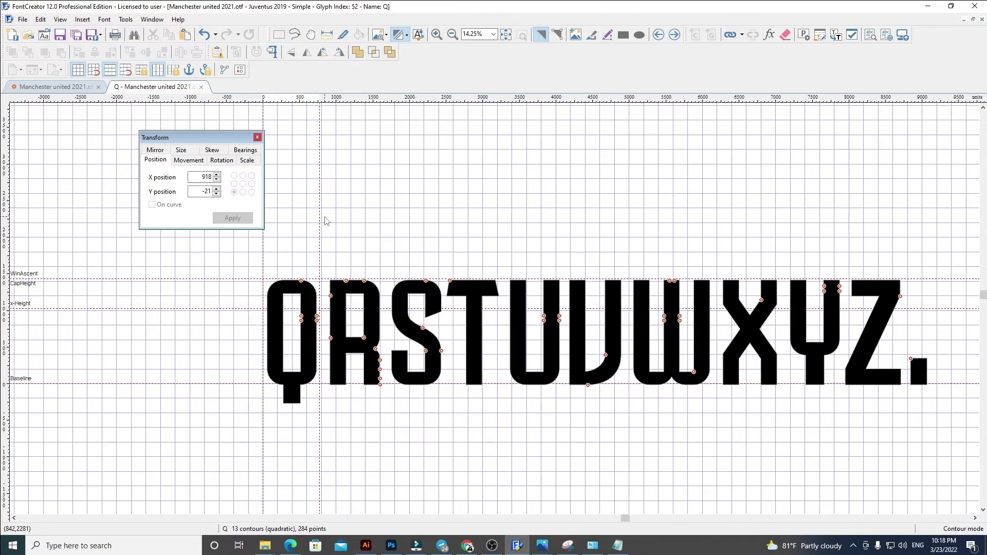
pyautogui.press('Delete')
# Replace the outline in glyph R with the cut letters R to Z and the period, positioned at X 60 and Y 0.
pyautogui.click(674, 34)
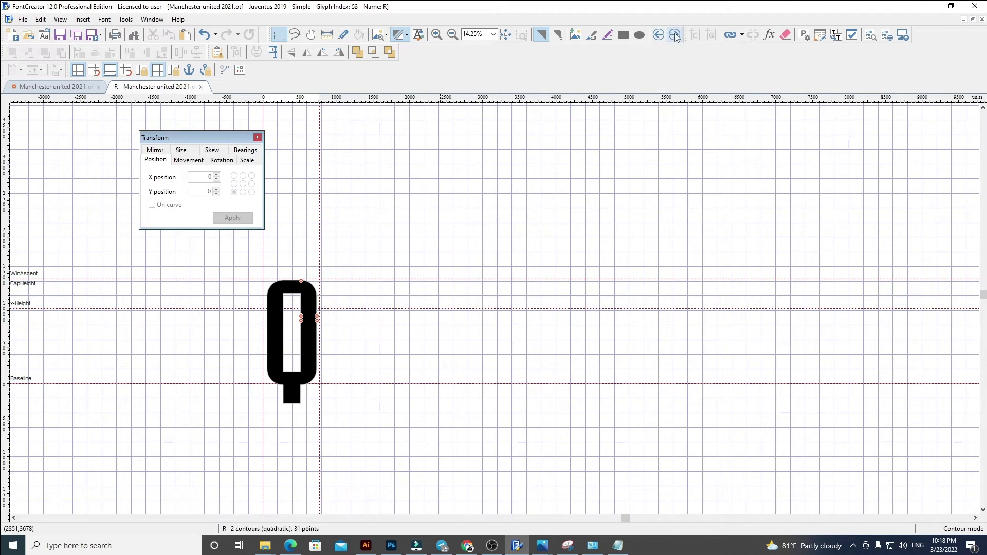
pyautogui.press('Delete')
pyautogui.hotkey('ctrl', 'v')
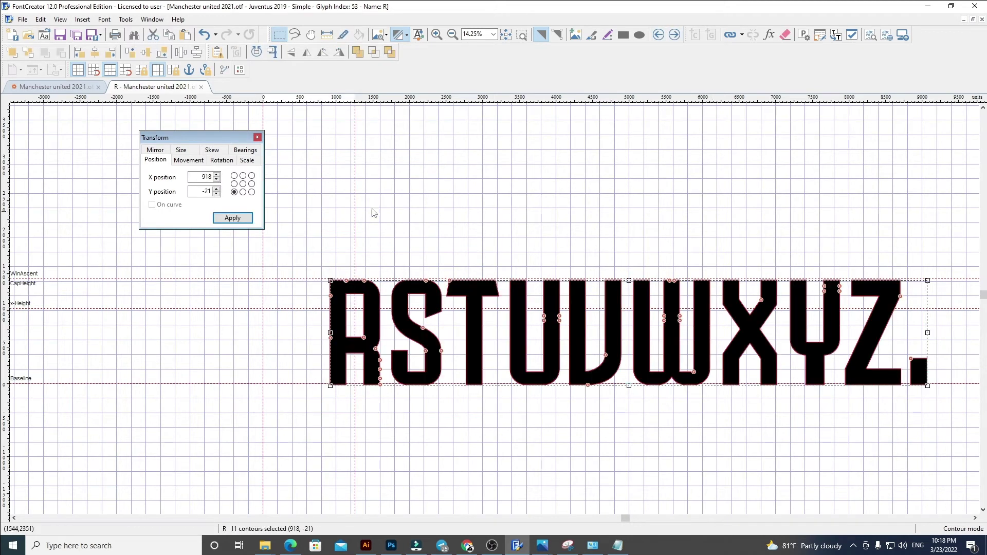
pyautogui.write('0')
pyautogui.press('Return')
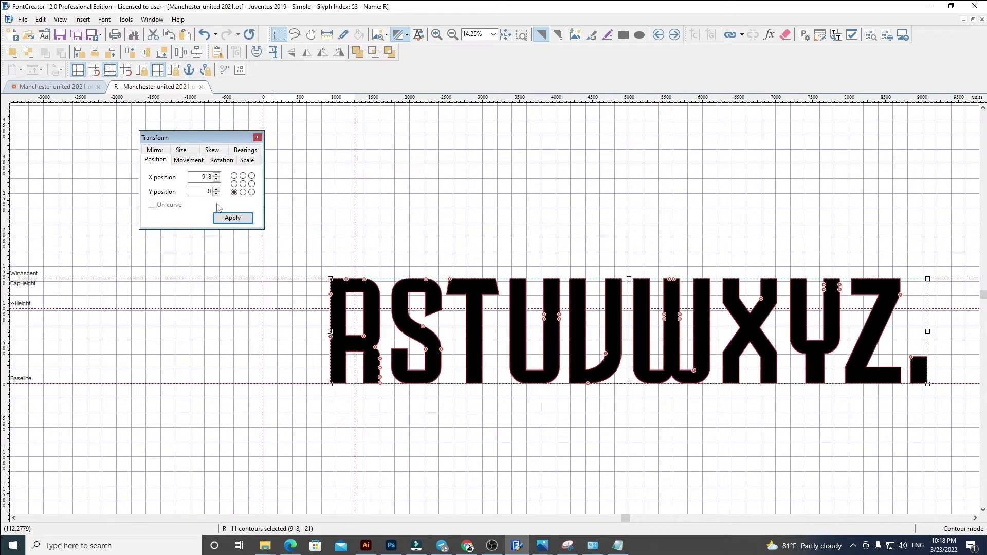
pyautogui.click(199, 176)
pyautogui.press('Return')
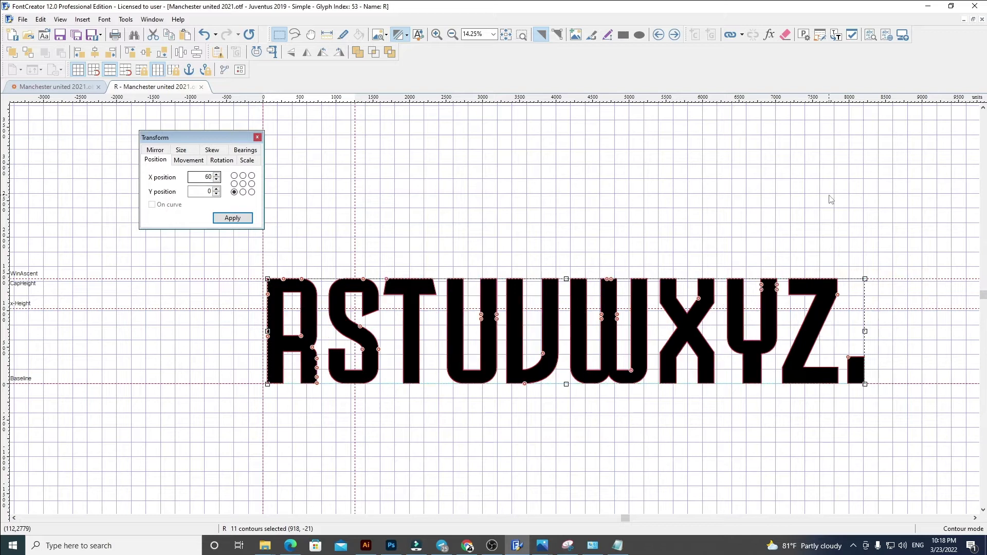
# Narrow glyph R's width to just past the R and cut the letters S to Z with the period.
pyautogui.moveTo(356, 253); pyautogui.dragTo(321, 259)
pyautogui.moveTo(657, 377); pyautogui.dragTo(322, 234)
pyautogui.press('Delete')
# Replace the old outline in glyph S with the cut letters S to Z and the period, positioned at X 60.
pyautogui.click(674, 35)
pyautogui.hotkey('ctrl', 'a')
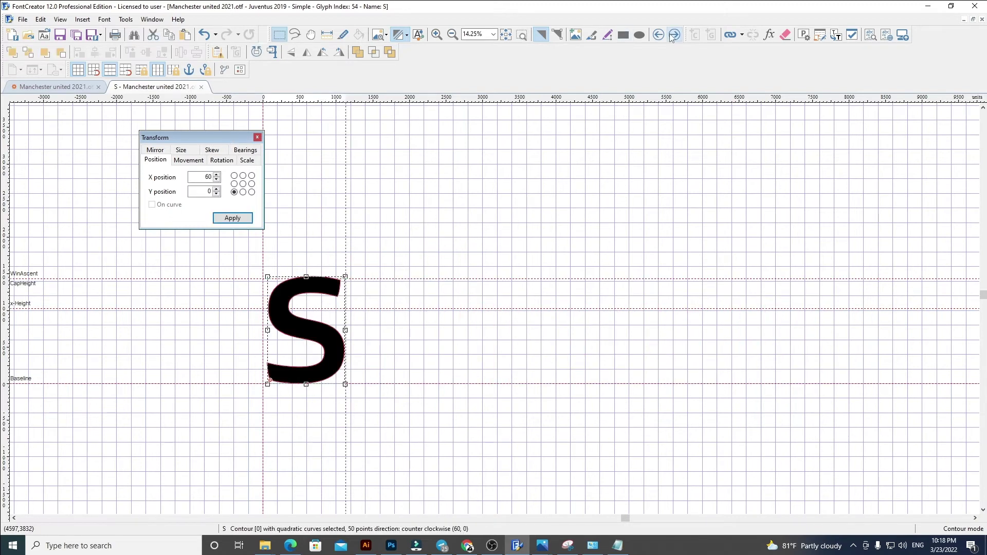
pyautogui.press('Delete')
pyautogui.hotkey('ctrl', 'v')
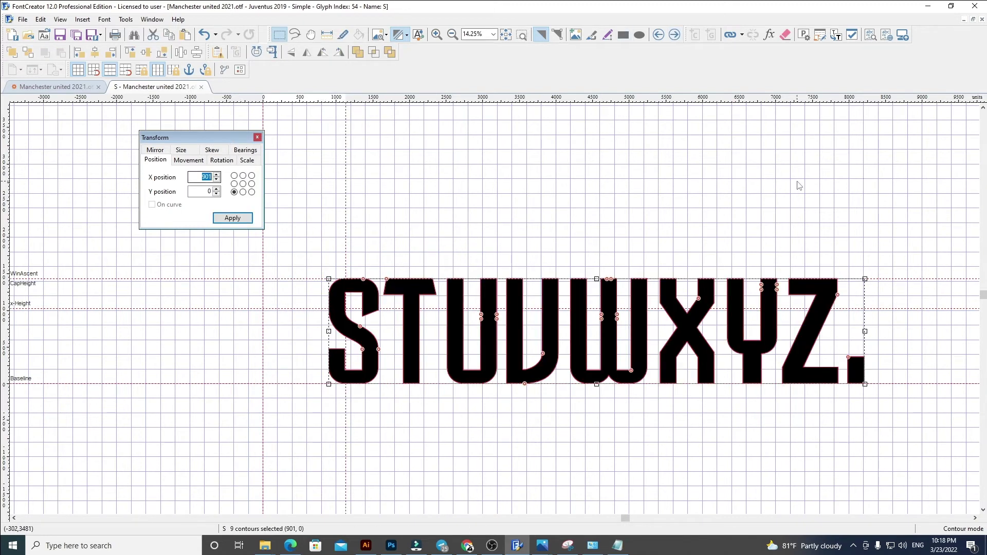
pyautogui.press('Return')
pyautogui.click(793, 191)
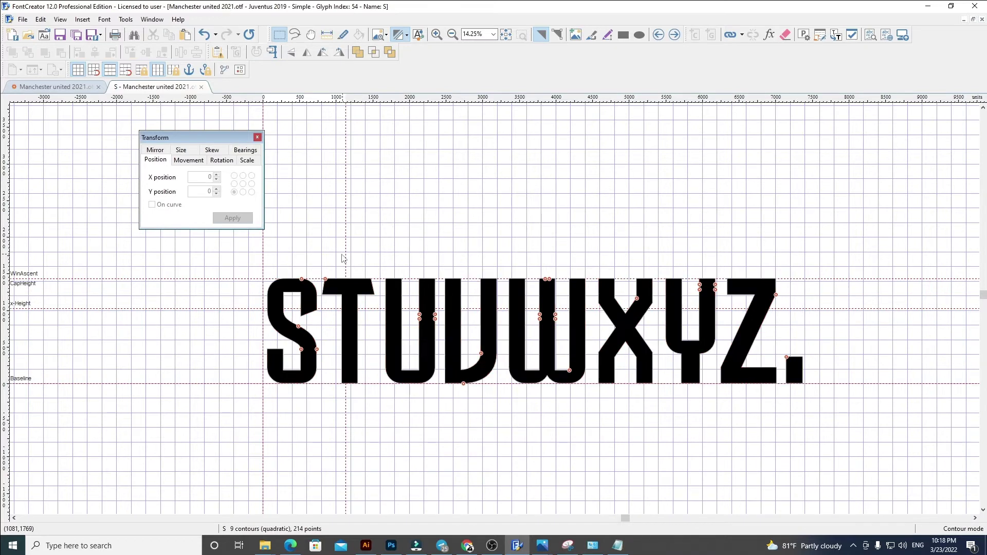
# Narrow glyph S's width to just past the S and cut the letters T to Z with the period.
pyautogui.moveTo(345, 252); pyautogui.dragTo(324, 258)
pyautogui.moveTo(877, 442); pyautogui.dragTo(310, 240)
pyautogui.press('Delete')
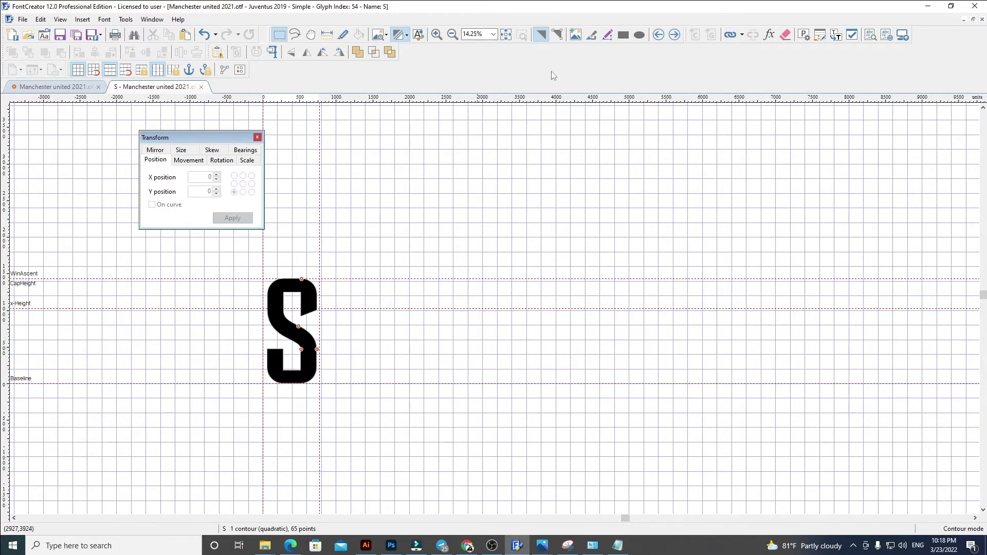
# Replace the old outline in glyph T with the cut letters T to Z and the period, positioned at X 60.
pyautogui.click(671, 37)
pyautogui.hotkey('ctrl', 'a')
pyautogui.press('Delete')
pyautogui.hotkey('ctrl', 'v')
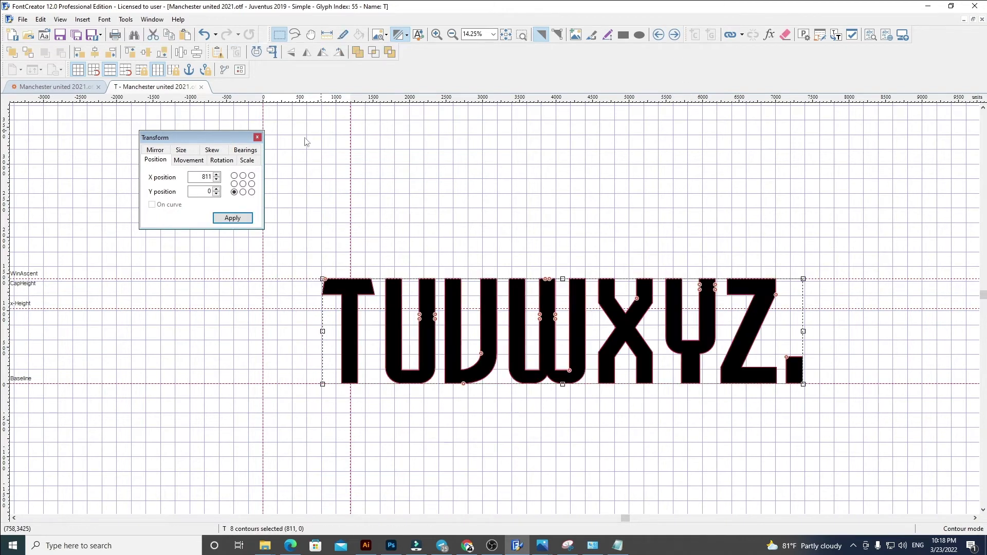
pyautogui.press('Return')
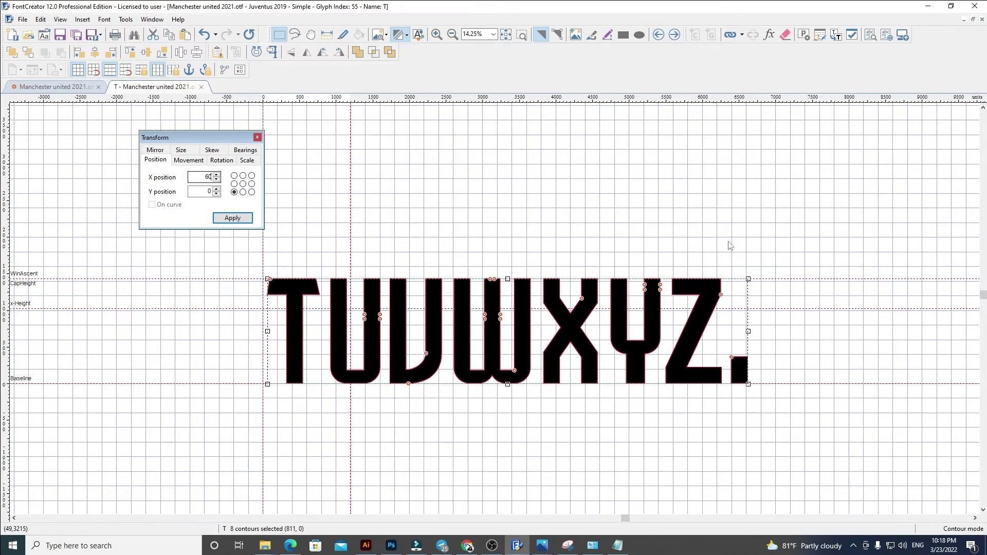
# Narrow glyph T's width to just past the T and cut the letters U to Z with the period.
pyautogui.click(728, 243)
pyautogui.moveTo(352, 272); pyautogui.dragTo(324, 269)
pyautogui.press('Delete')
# Replace the old outline in glyph U with the cut letters U to Z and the period, positioned at X 60.
pyautogui.click(674, 35)
pyautogui.hotkey('ctrl', 'a')
pyautogui.press('Delete')
pyautogui.hotkey('ctrl', 'v')
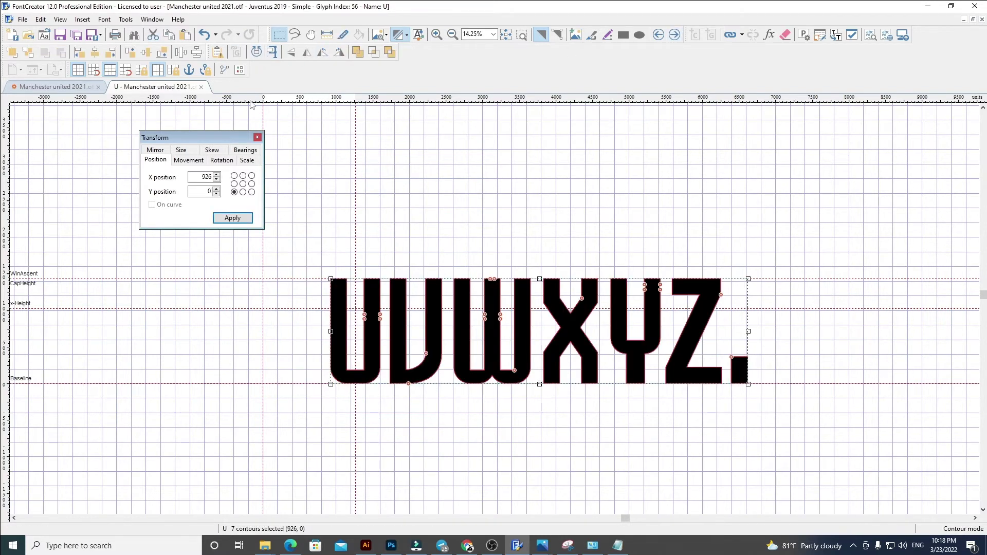
pyautogui.press('Return')
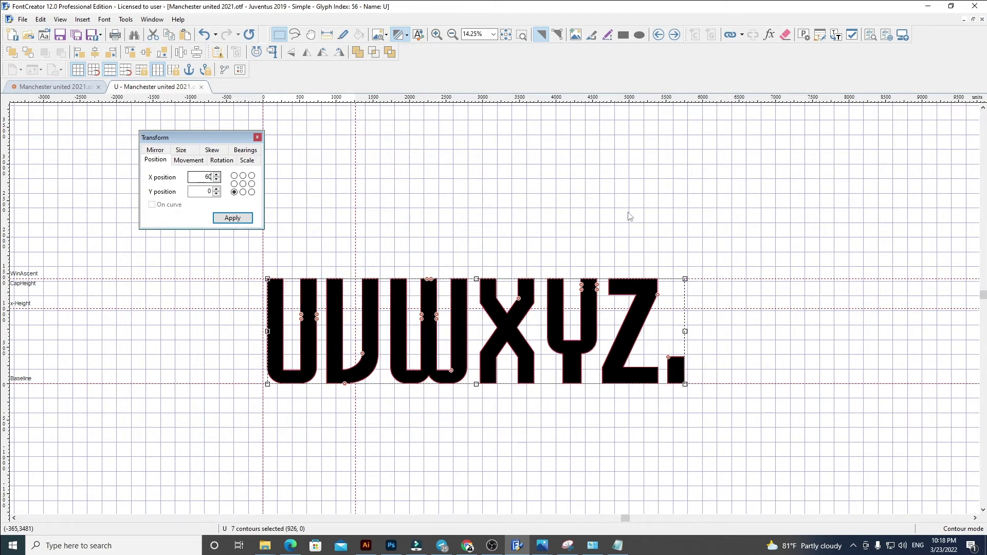
# Narrow glyph U's width to just past the U and cut the letters V to Z with the period.
pyautogui.moveTo(353, 261); pyautogui.dragTo(318, 260)
pyautogui.moveTo(755, 447); pyautogui.dragTo(309, 265)
pyautogui.press('Delete')
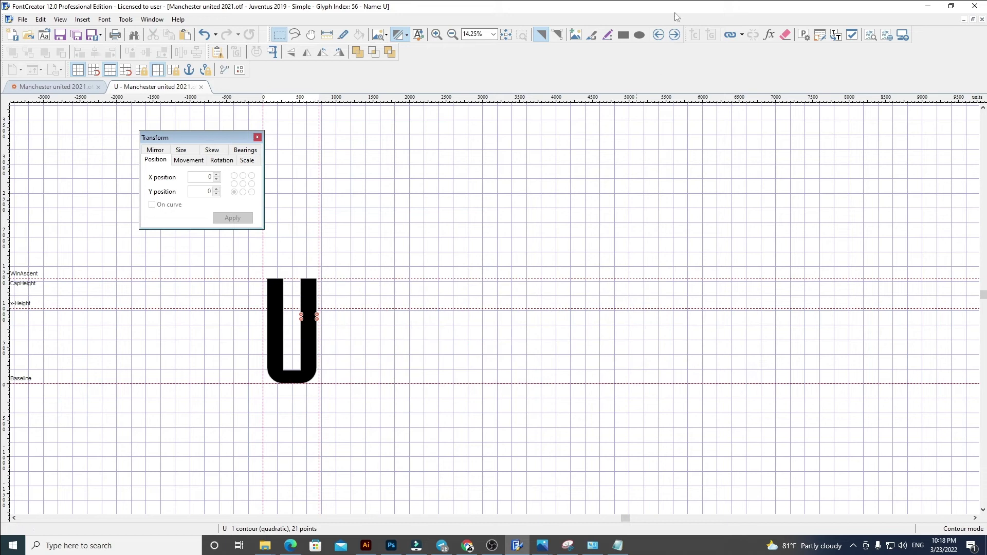
# Replace the old outline in glyph V with the cut letters V to Z and the period, positioned at X 60.
pyautogui.click(675, 35)
pyautogui.press('Delete')
pyautogui.hotkey('ctrl', 'v')
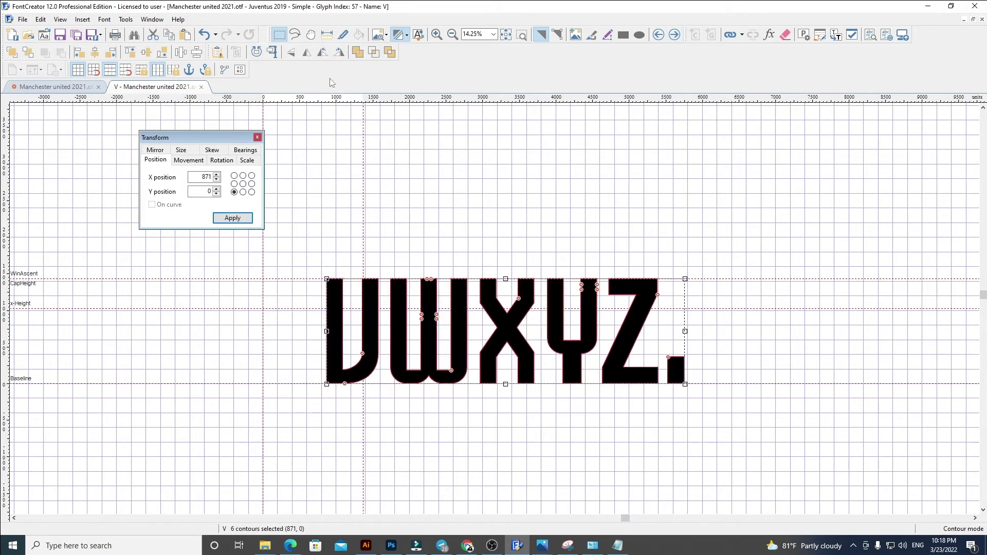
pyautogui.press('Return')
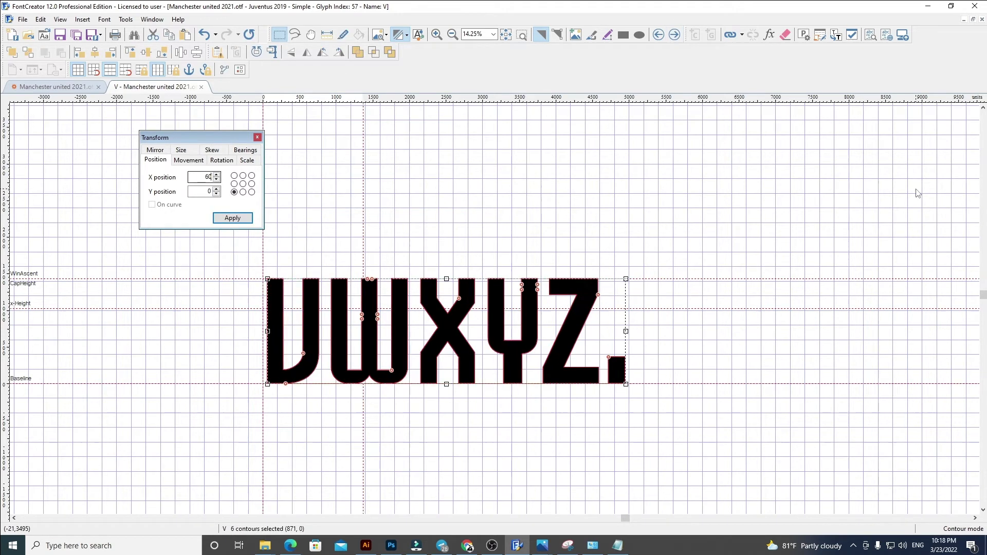
# Narrow glyph V's width to just past the V and cut the letters W to Z with the period.
pyautogui.click(708, 237)
pyautogui.moveTo(362, 264); pyautogui.dragTo(707, 412)
pyautogui.hotkey('ctrl', 'x')
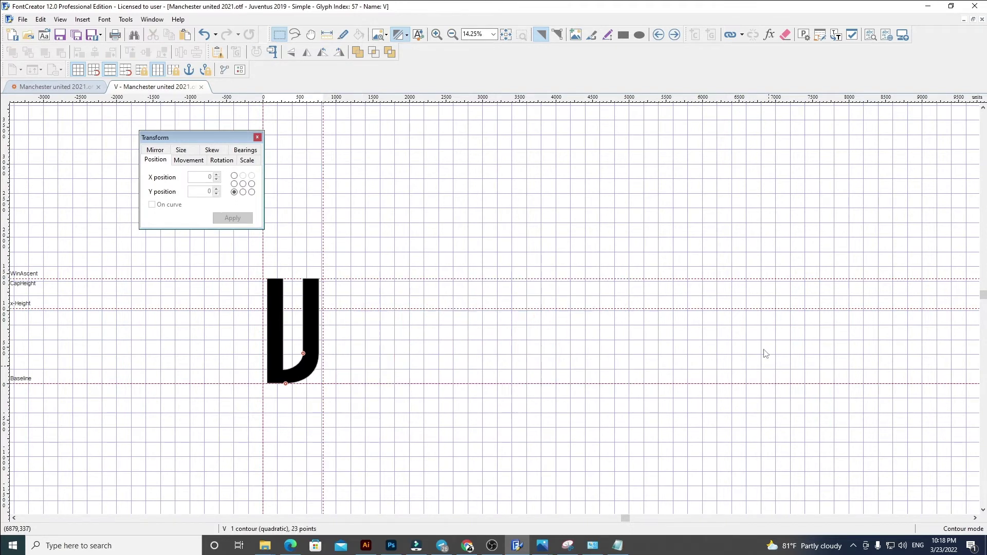
# Replace the old outline in glyph W with the cut letters W to Z and the period, positioned at X 60.
pyautogui.click(674, 41)
pyautogui.hotkey('ctrl', 'a')
pyautogui.press('Delete')
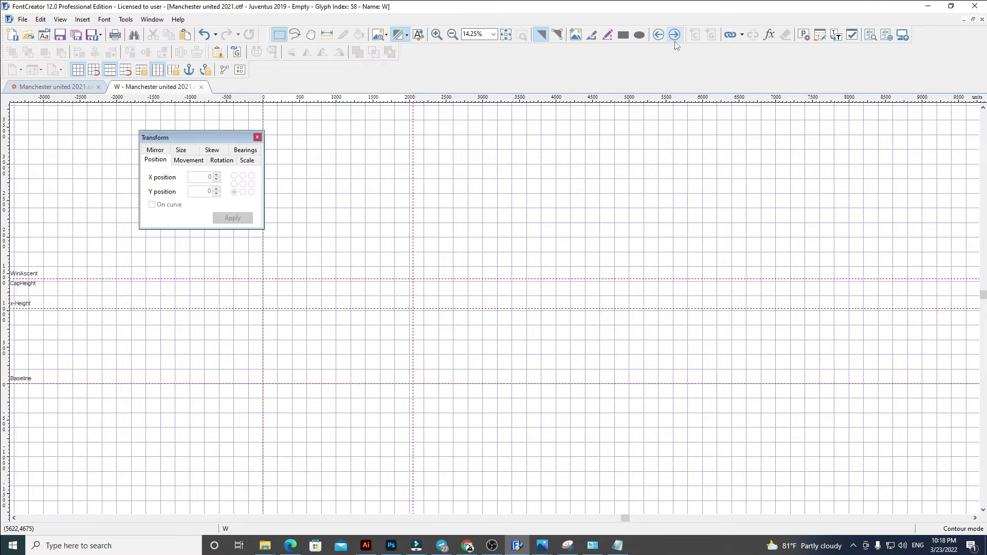
pyautogui.hotkey('ctrl', 'v')
pyautogui.write('6')
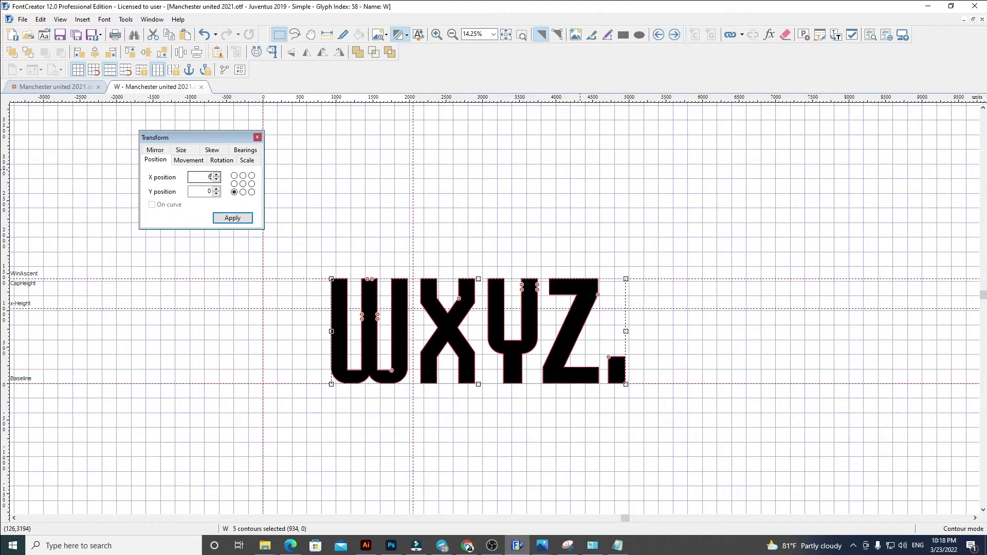
pyautogui.write('0')
pyautogui.press('Return')
pyautogui.click(584, 174)
# Narrow glyph W's width to just past the W and cut the letters X to Z with the period.
pyautogui.moveTo(409, 235); pyautogui.dragTo(347, 233)
pyautogui.moveTo(617, 404); pyautogui.dragTo(308, 246)
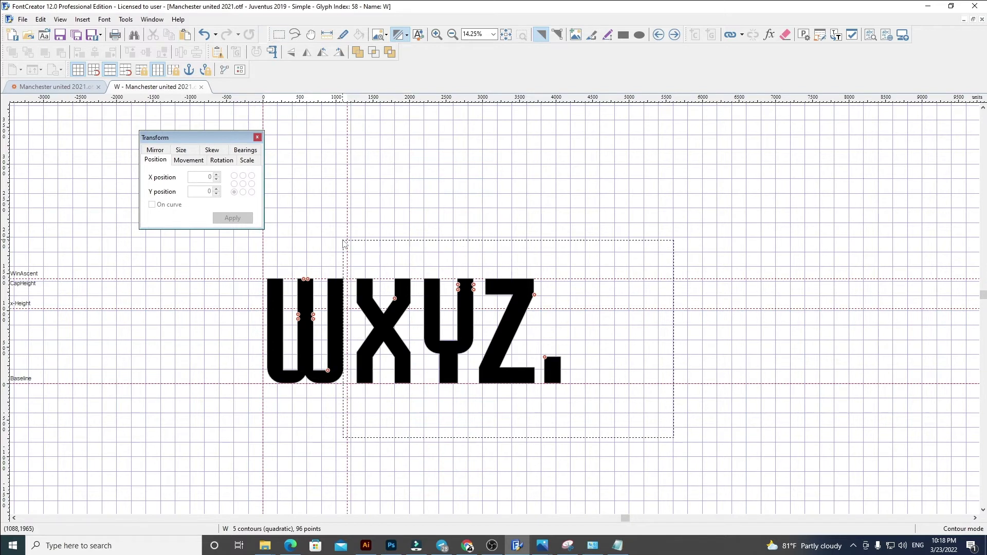
pyautogui.press('Delete')
# Replace the old outline in glyph X with the cut letters X to Z and the period, positioned at X 60.
pyautogui.click(674, 37)
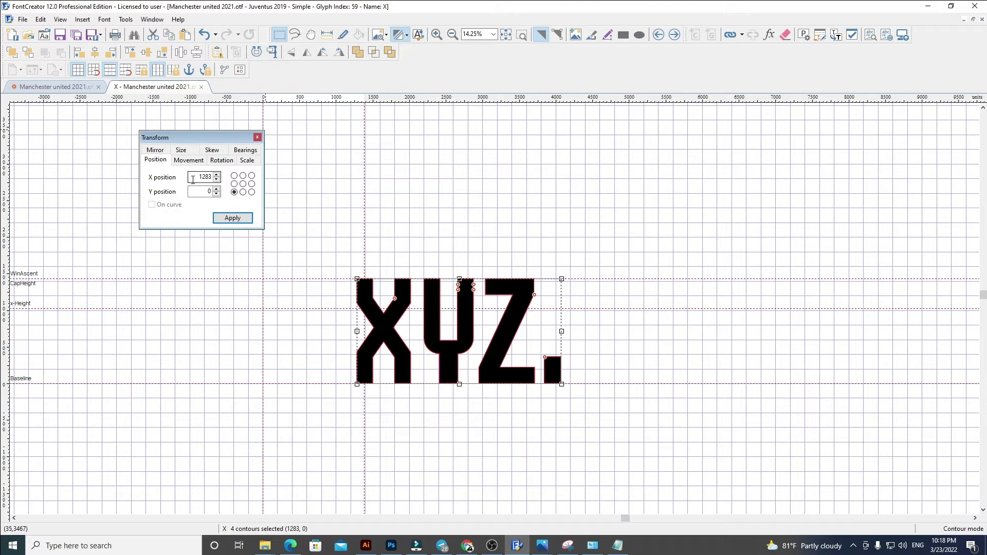
pyautogui.press('Return')
pyautogui.click(595, 185)
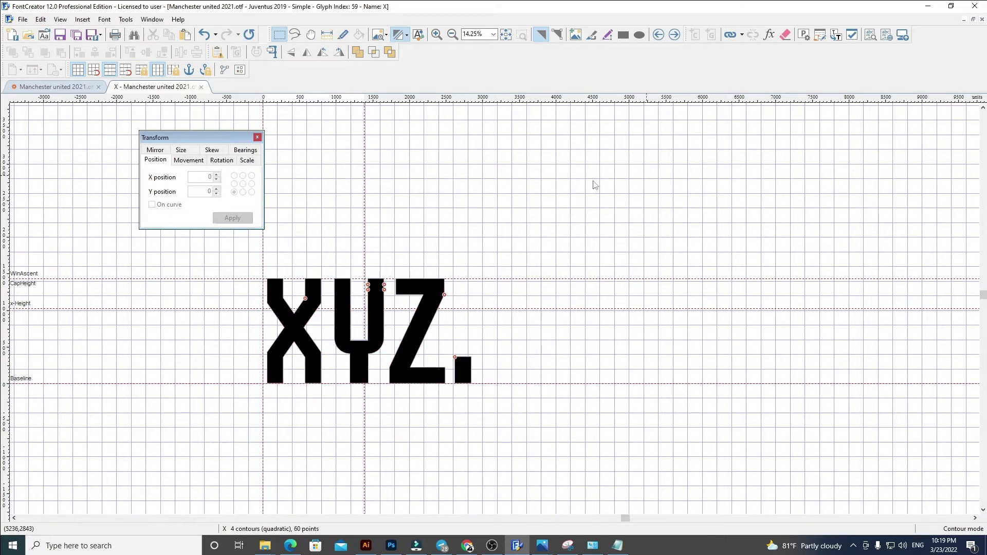
# Narrow glyph X's width to just past the X and cut the letters Y and Z with the period.
pyautogui.moveTo(364, 248); pyautogui.dragTo(324, 249)
pyautogui.moveTo(574, 451); pyautogui.dragTo(307, 243)
pyautogui.hotkey('ctrl', 'x')
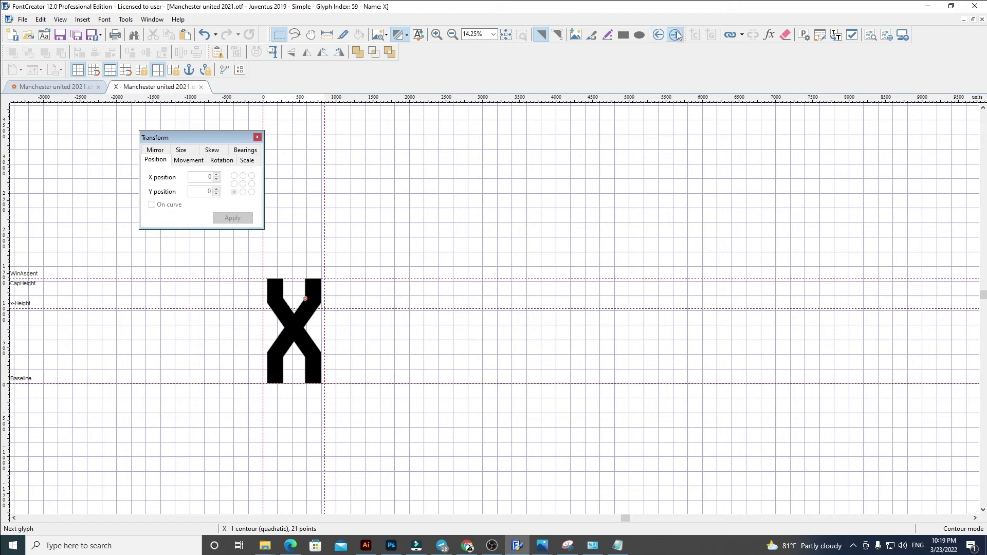
# Replace the old outline in glyph Y with the cut letters Y and Z and the period, positioned at X 60.
pyautogui.click(677, 34)
pyautogui.hotkey('ctrl', 'a')
pyautogui.press('Delete')
pyautogui.hotkey('ctrl', 'v')
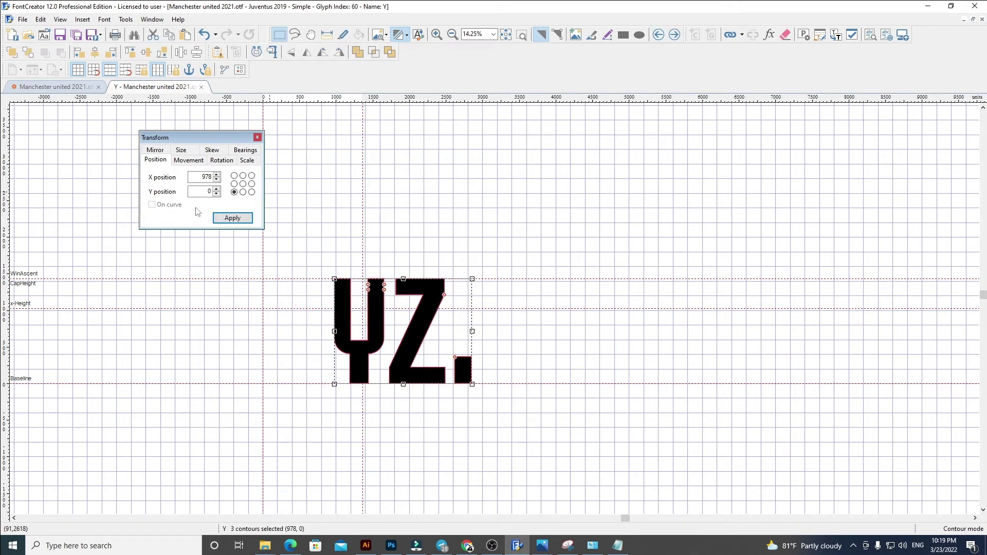
pyautogui.press('Return')
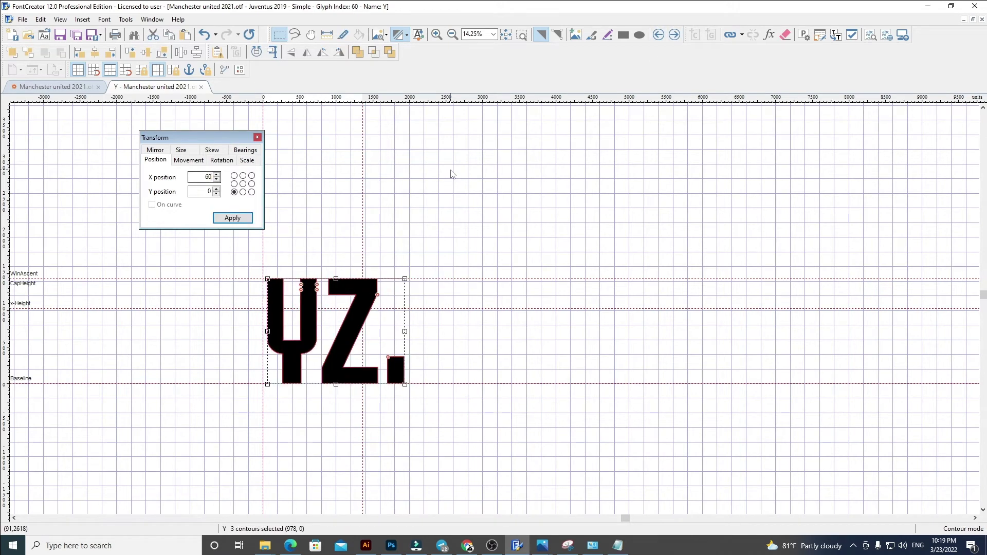
# Narrow glyph Y's width to just past the Y and cut the letter Z with the period.
pyautogui.moveTo(362, 264); pyautogui.dragTo(588, 454)
pyautogui.press('Delete')
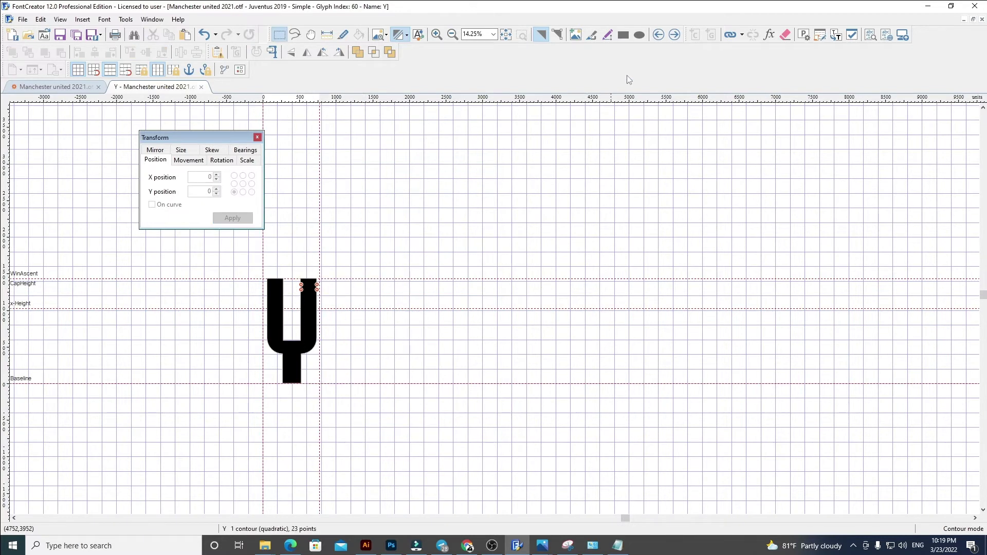
# Replace the old outline in glyph Z with the cut letter Z and the period, positioned at X 60.
pyautogui.click(674, 35)
pyautogui.hotkey('ctrl', 'a')
pyautogui.press('Delete')
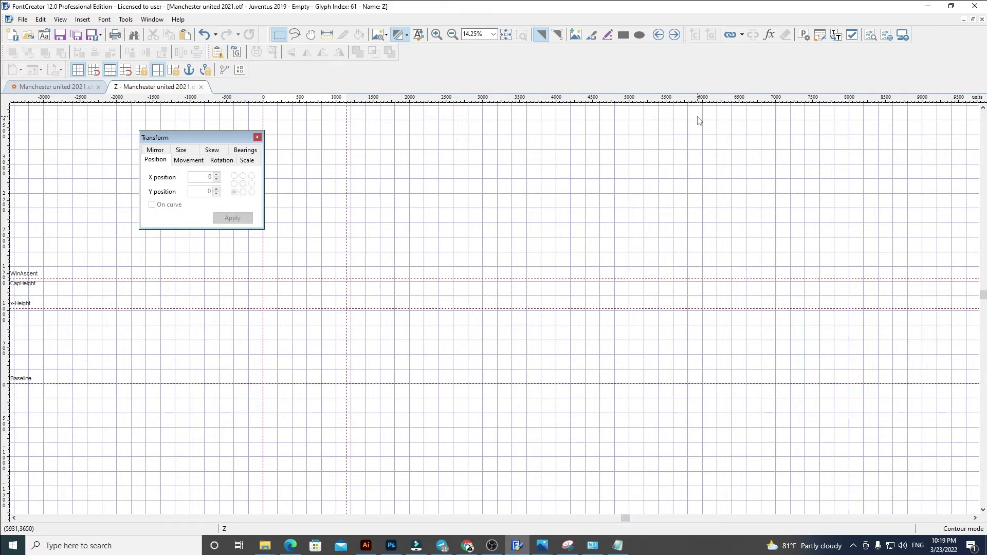
pyautogui.hotkey('ctrl', 'v')
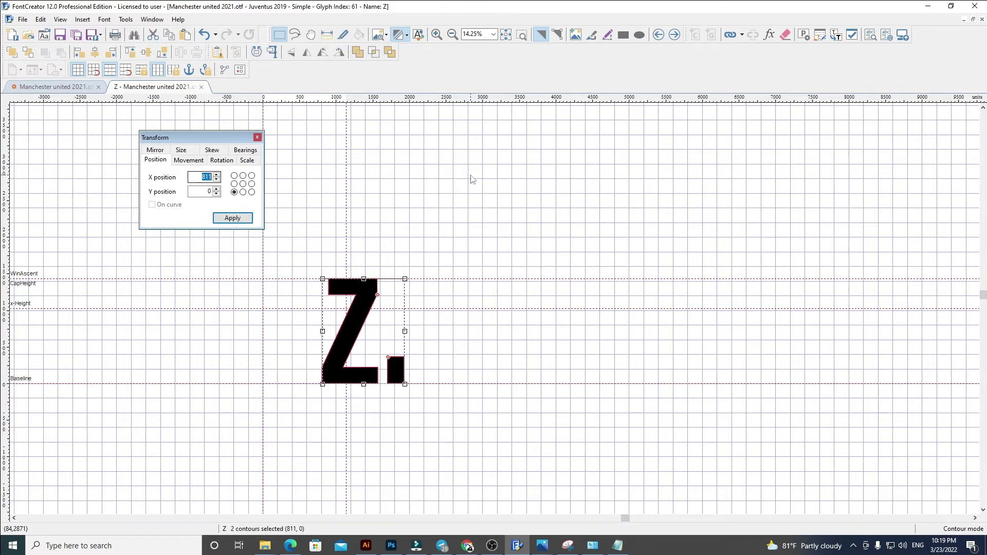
pyautogui.write('0')
pyautogui.press('Return')
# Narrow glyph Z's width to just past the Z and cut the period.
pyautogui.click(478, 184)
pyautogui.moveTo(342, 258); pyautogui.dragTo(532, 412)
pyautogui.press('Delete')
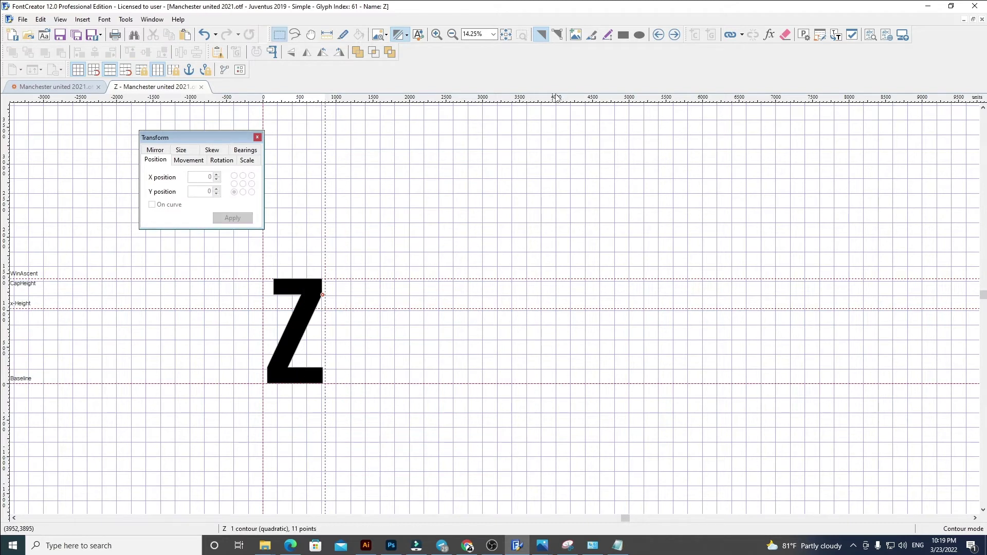
# Close the glyph editing window to return to the overview of all glyphs.
pyautogui.click(674, 34)
pyautogui.hotkey('ctrl', 'a')
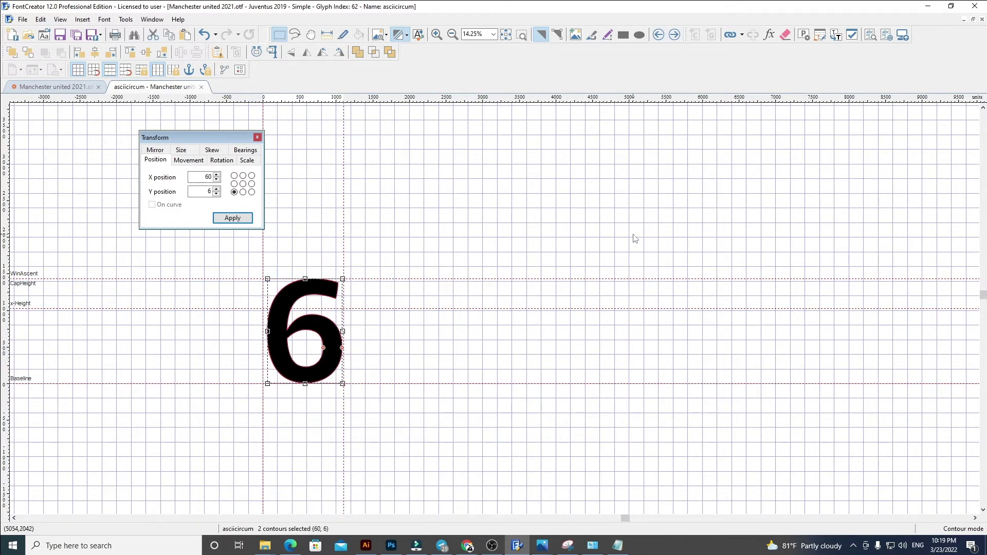
pyautogui.click(201, 87)
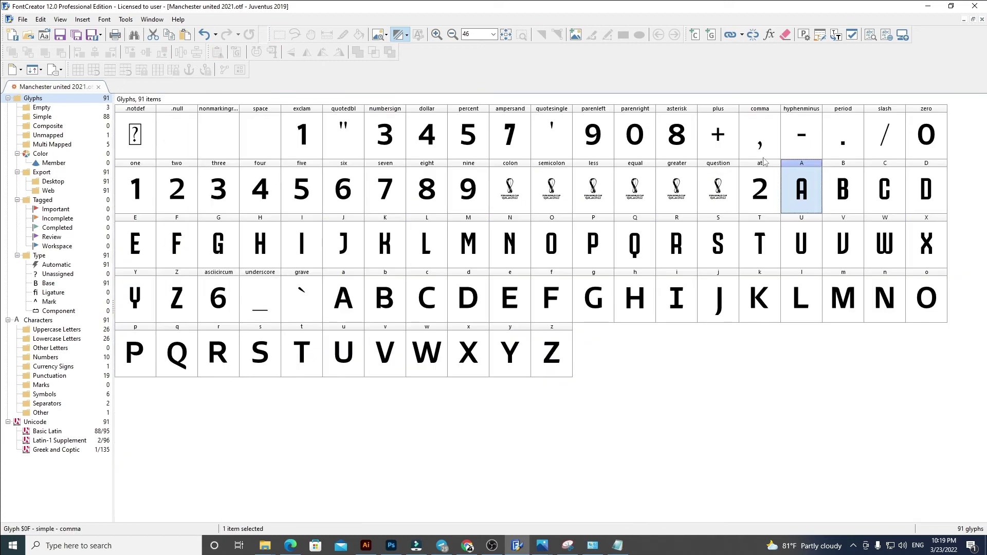
# Replace the old outline in the period glyph with the cut period, positioned at X 60.
pyautogui.doubleClick(837, 132)
pyautogui.scroll(5, 502, 132)
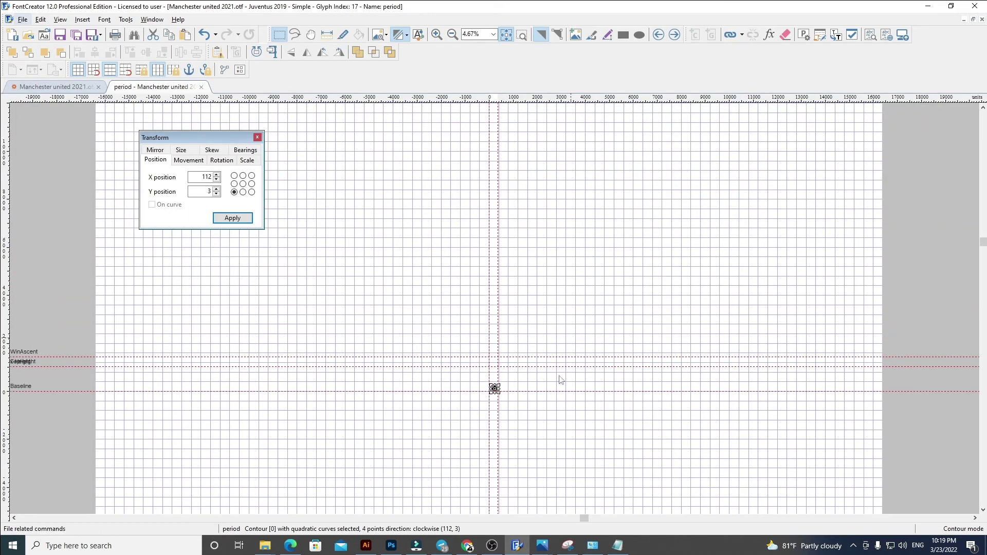
pyautogui.scroll(3, 560, 379)
pyautogui.press('Delete')
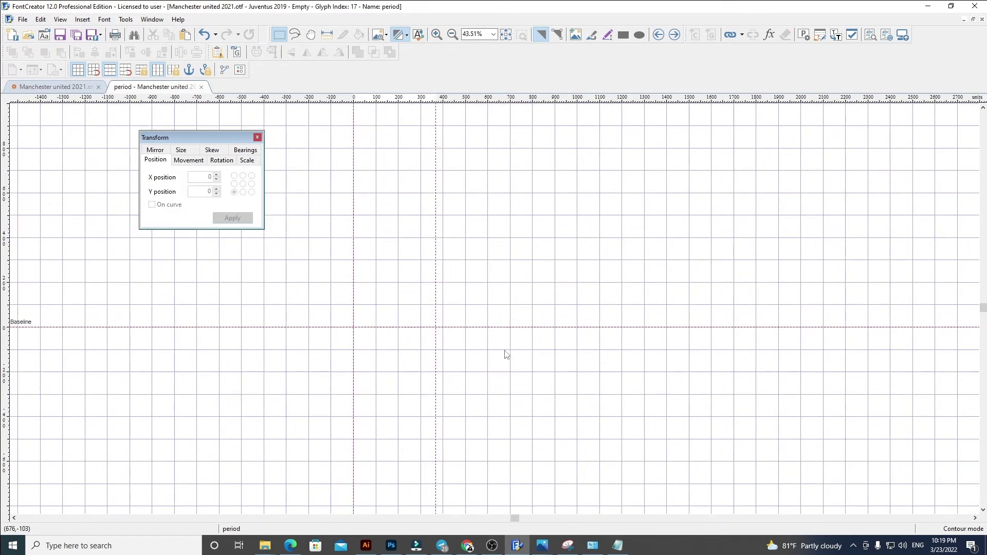
pyautogui.hotkey('ctrl', 'v')
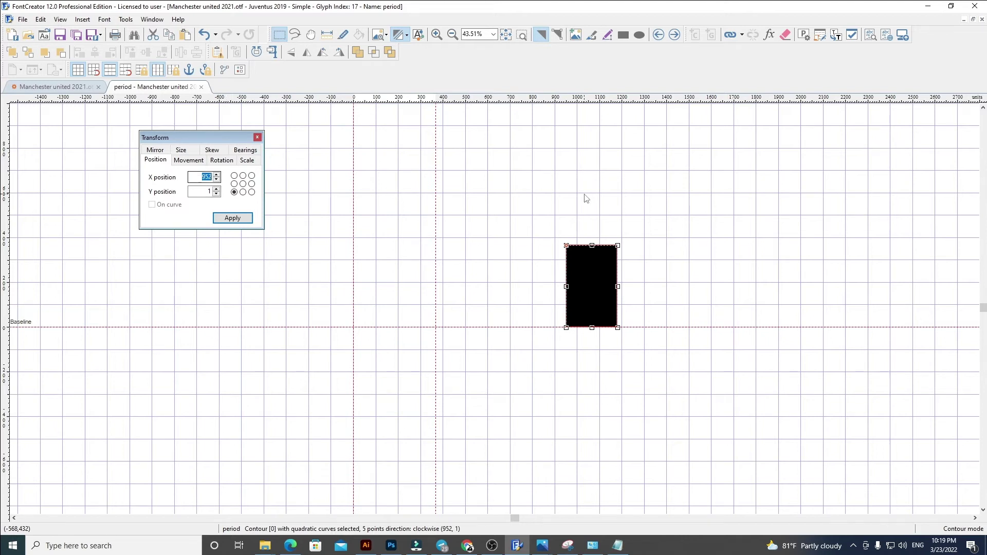
pyautogui.press('Return')
# Narrow the period glyph's width to just past the period and close the glyph editing window.
pyautogui.moveTo(207, 191); pyautogui.dragTo(424, 231)
pyautogui.click(439, 233)
pyautogui.click(673, 36)
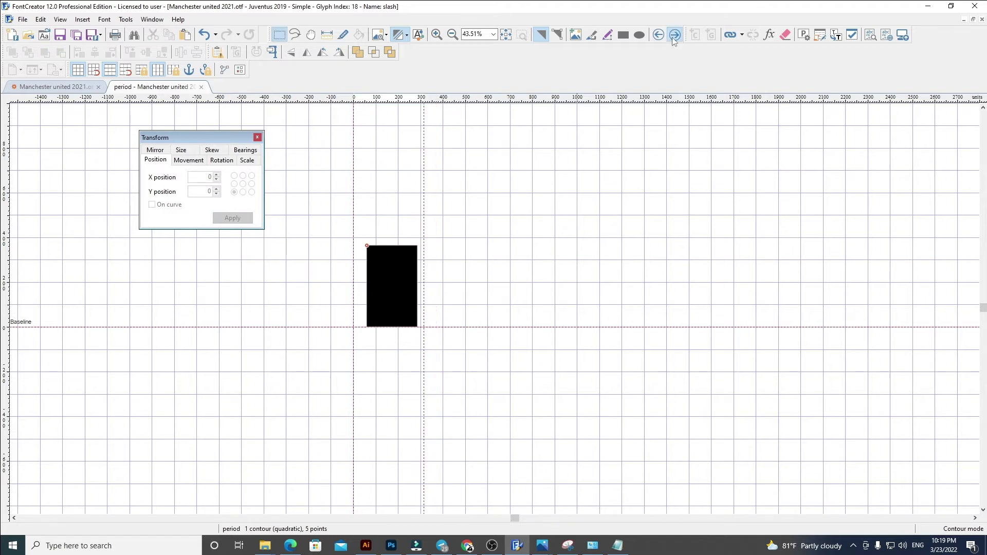
pyautogui.click(201, 87)
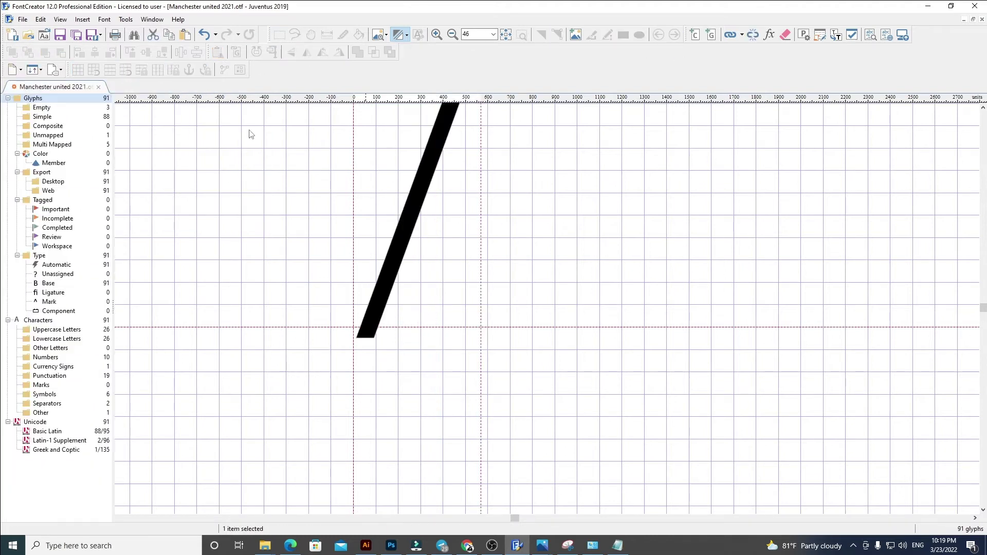
# Open glyph zero from the overview and delete its old outline.
pyautogui.click(805, 423)
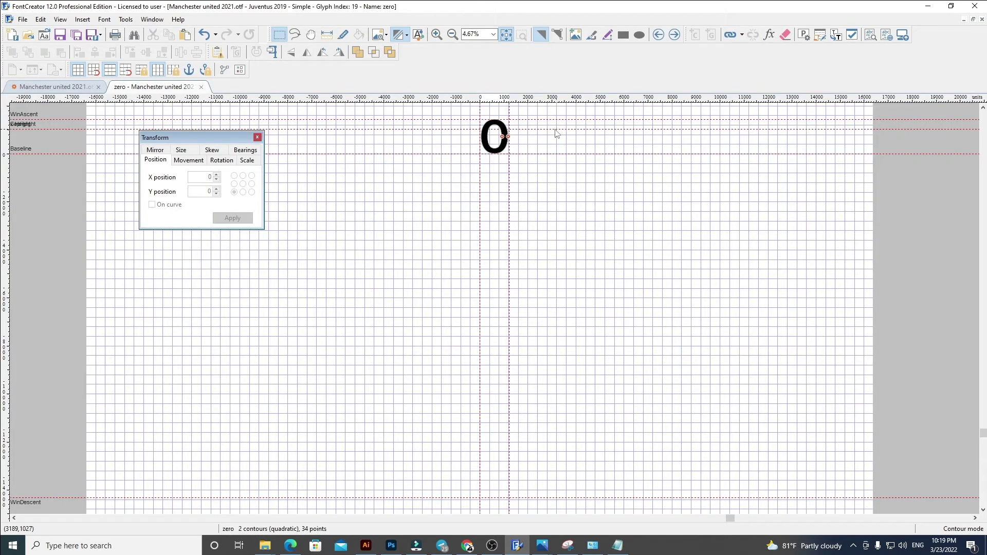
pyautogui.doubleClick(925, 135)
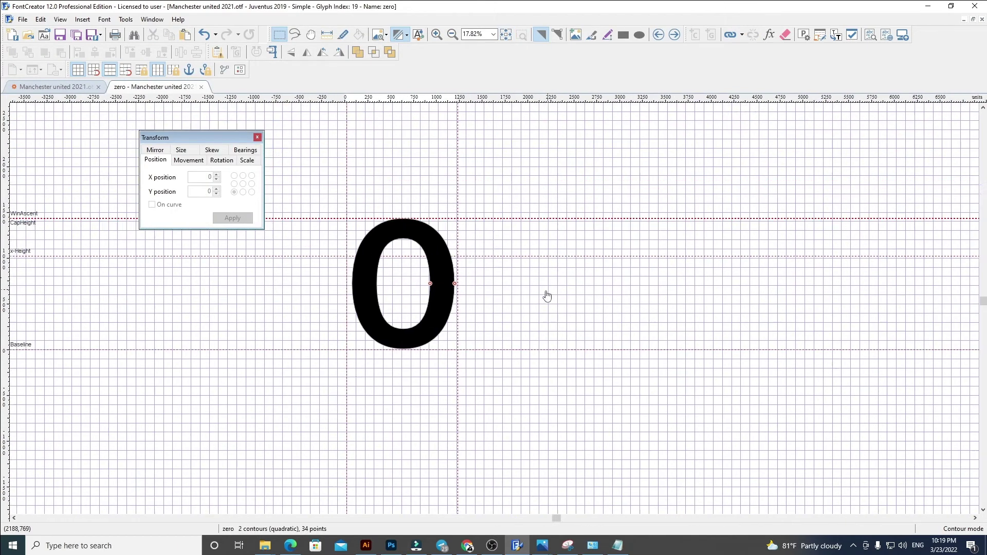
pyautogui.hotkey('ctrl', 'a')
pyautogui.press('Delete')
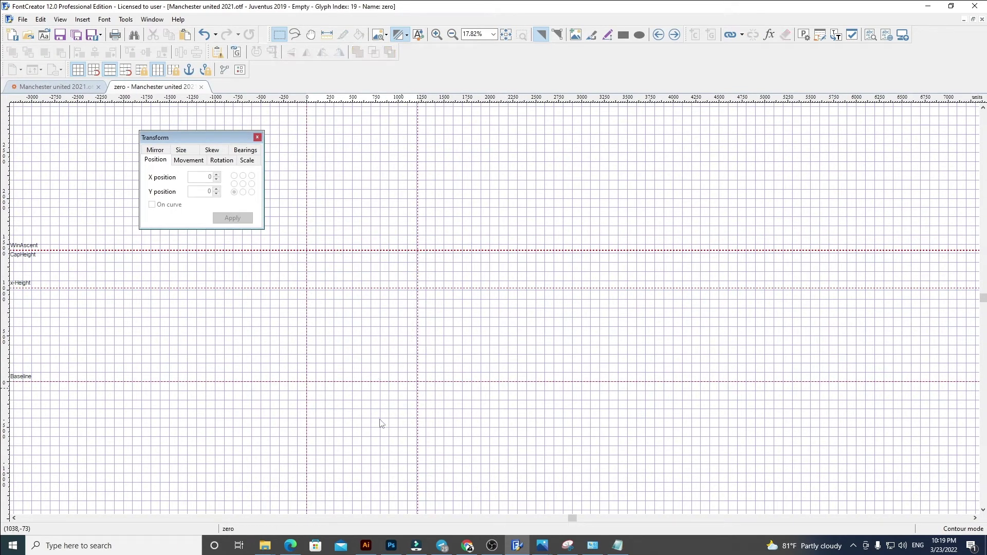
# Switch to Illustrator, move the digit 0 in front of the 1, and copy the whole row of digits.
pyautogui.click(365, 546)
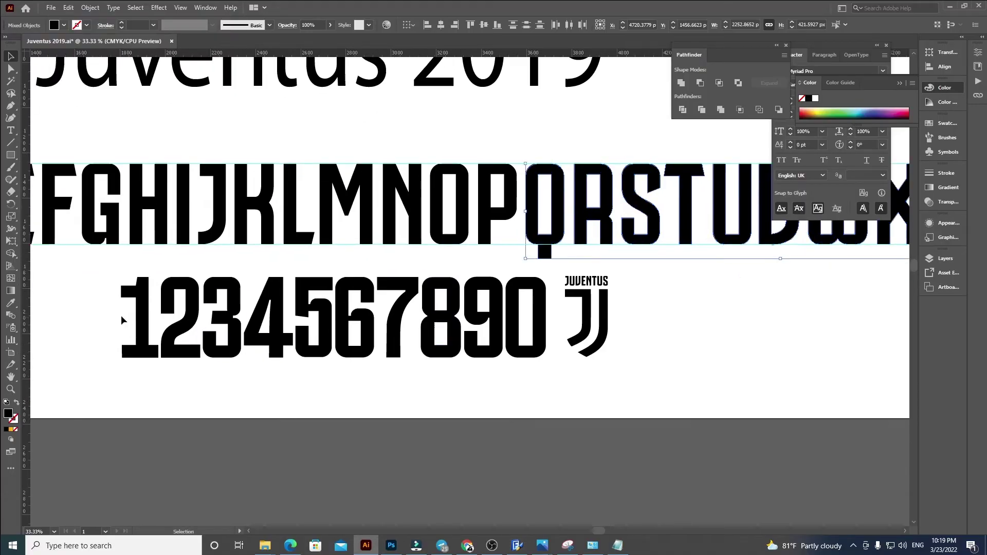
pyautogui.moveTo(154, 283); pyautogui.dragTo(154, 282)
pyautogui.moveTo(537, 354); pyautogui.dragTo(103, 354)
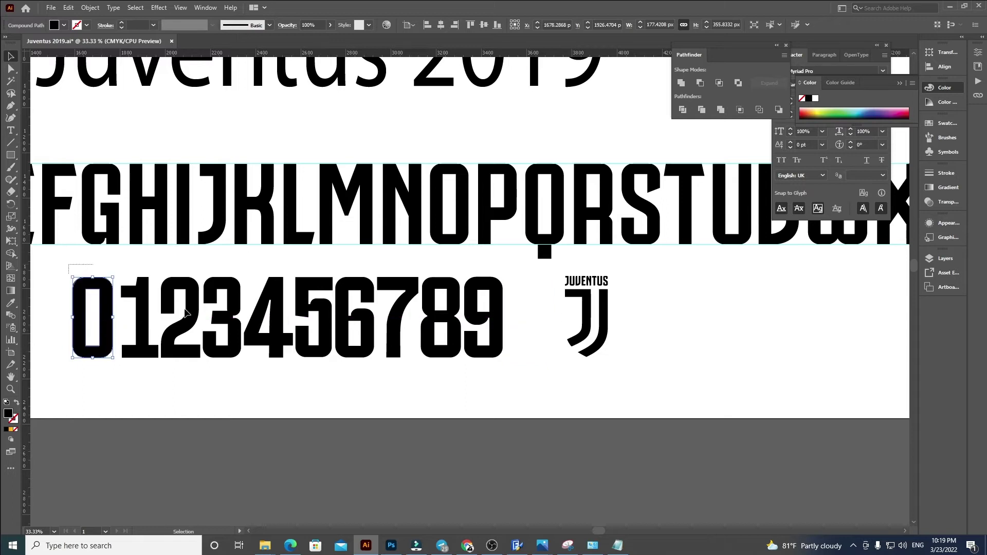
pyautogui.moveTo(186, 312); pyautogui.dragTo(499, 387)
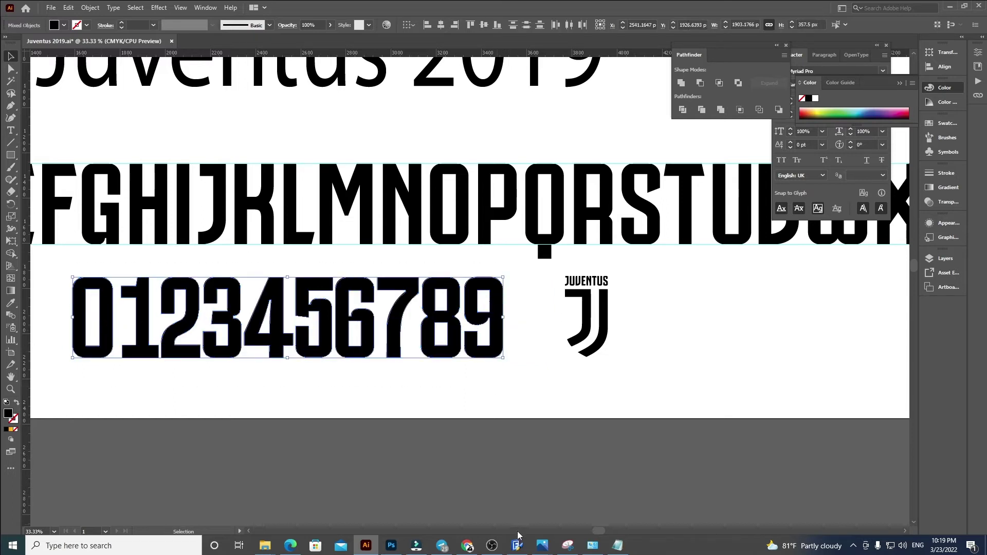
# Switch to FontCreator and paste the digits 0 to 9 into glyph zero, positioned at X 60 and Y 0.
pyautogui.click(518, 536)
pyautogui.hotkey('ctrl', 'v')
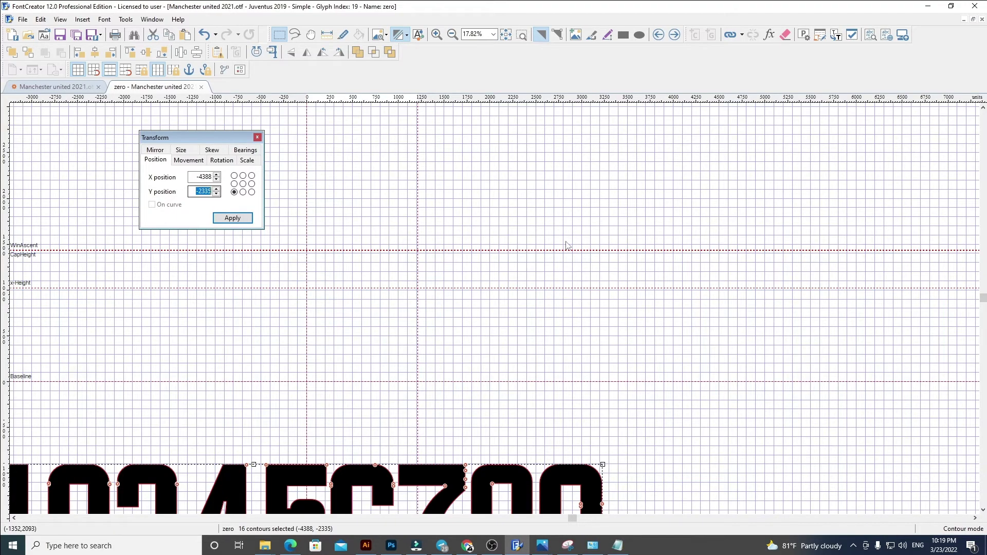
pyautogui.press('Return')
pyautogui.click(211, 180)
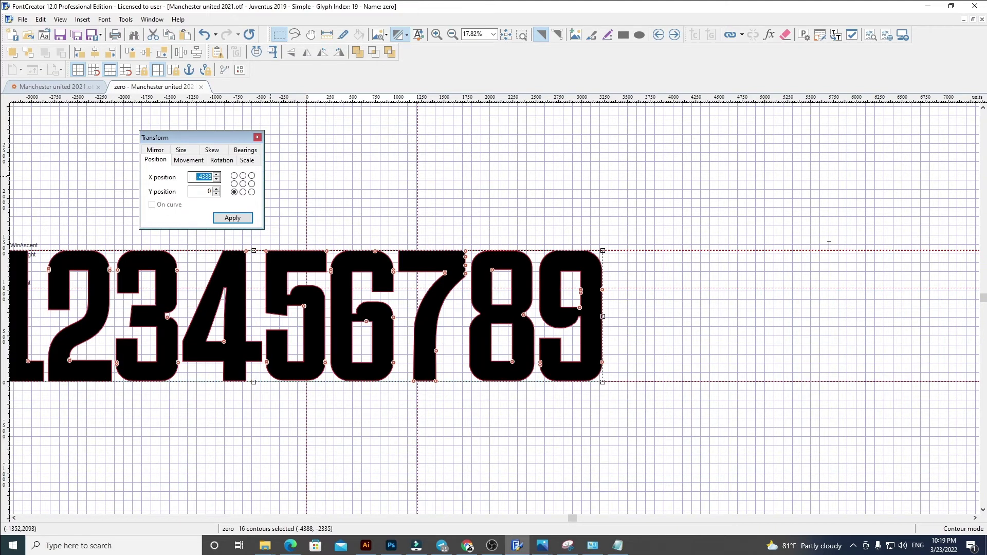
pyautogui.press('Return')
pyautogui.click(425, 212)
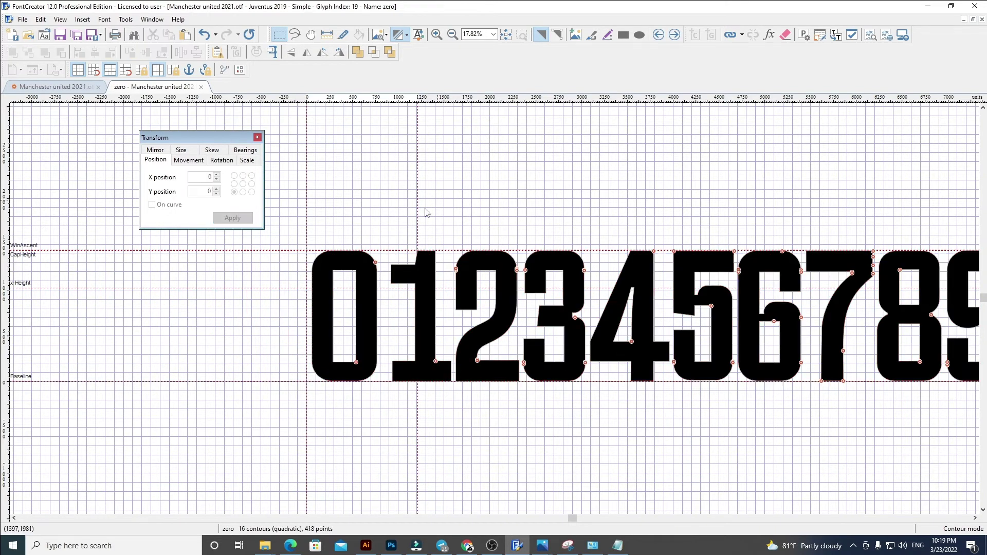
# Narrow glyph zero's width to just past the 0 and cut the digits 1 to 9.
pyautogui.moveTo(418, 220); pyautogui.dragTo(241, 267)
pyautogui.moveTo(901, 492); pyautogui.dragTo(200, 265)
pyautogui.press('Delete')
# Replace the old outline in glyph one with the cut digits 1 to 9, positioned at X 60.
pyautogui.click(674, 34)
pyautogui.hotkey('ctrl', 'a')
pyautogui.press('Delete')
pyautogui.hotkey('ctrl', 'v')
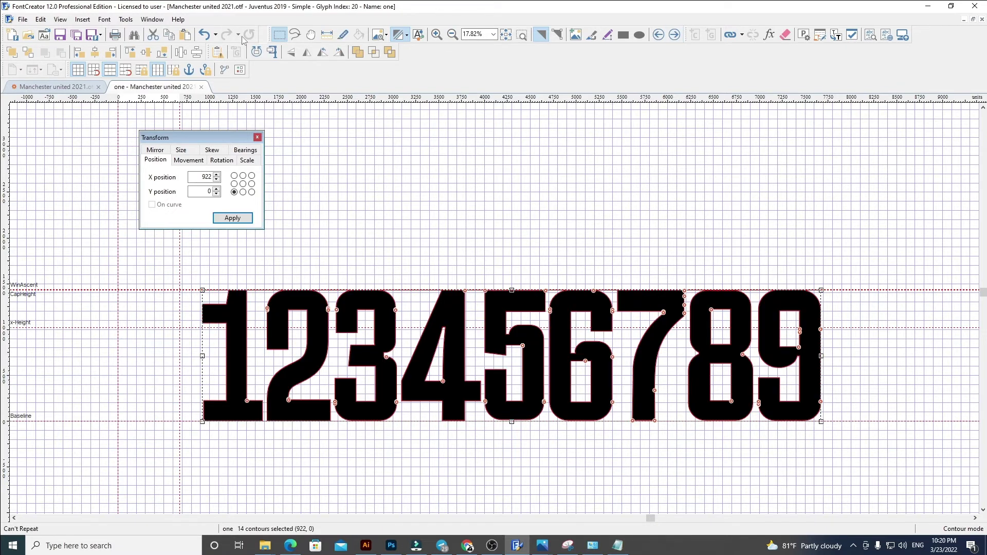
pyautogui.click(211, 177)
pyautogui.write('60')
pyautogui.press('Return')
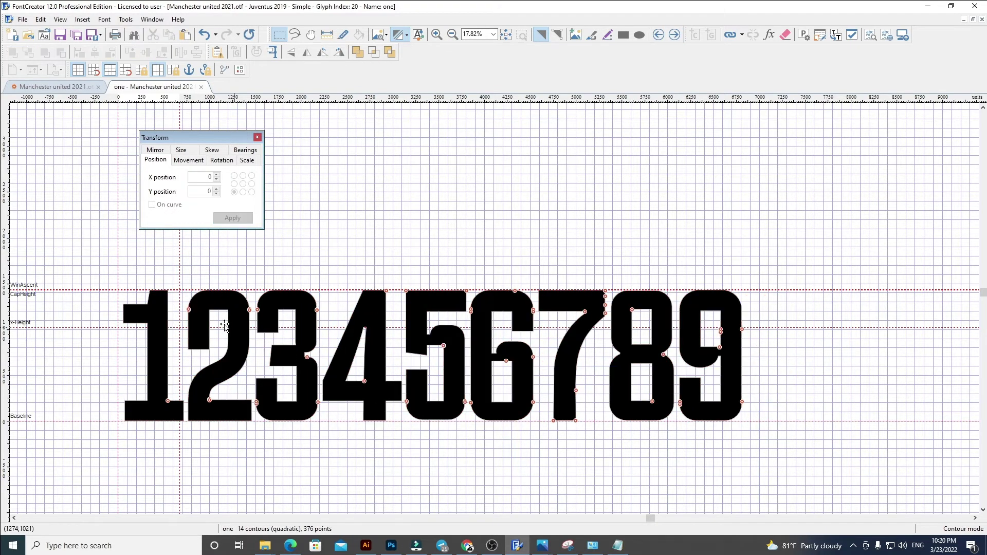
# Cut the digits 2 to 9 from glyph one, leaving only the 1.
pyautogui.moveTo(184, 269); pyautogui.dragTo(792, 471)
pyautogui.press('Delete')
# Replace the old outline in glyph two with the cut digits 2 to 9, positioned at X 60.
pyautogui.click(675, 34)
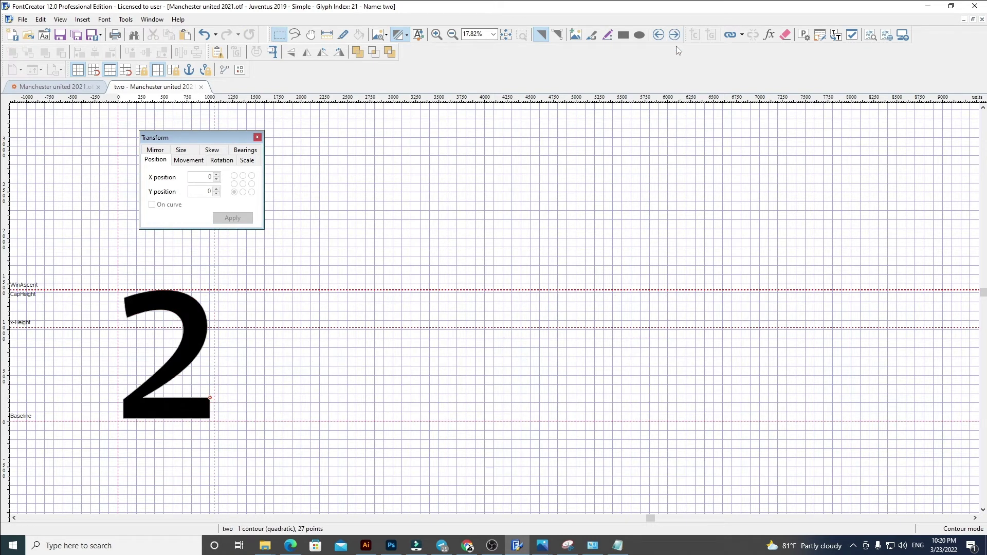
pyautogui.hotkey('ctrl', 'a')
pyautogui.press('Delete')
pyautogui.hotkey('ctrl', 'v')
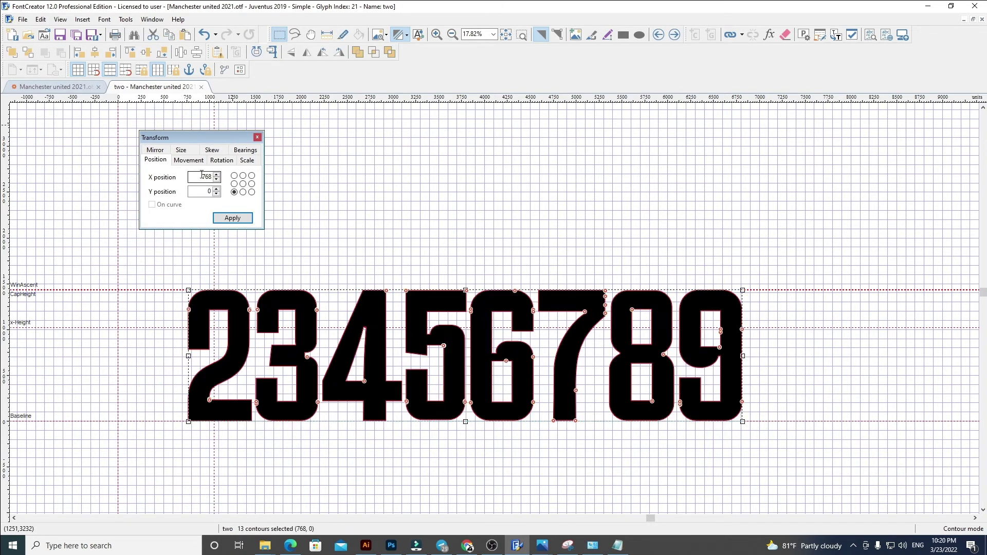
pyautogui.press('Return')
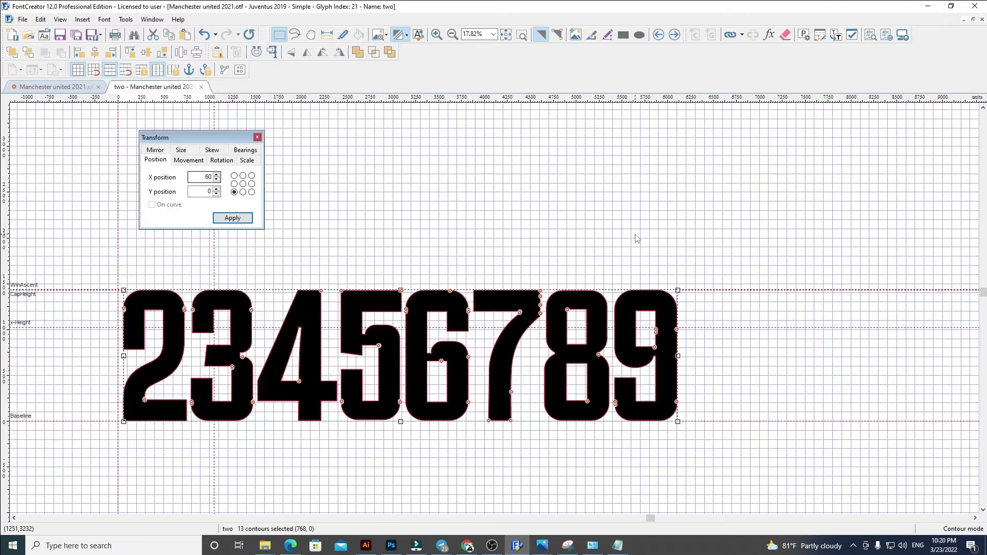
pyautogui.click(643, 239)
# Narrow glyph two's width to just past the 2 and cut the digits 3 to 9.
pyautogui.moveTo(214, 274); pyautogui.dragTo(795, 468)
pyautogui.press('Delete')
# Replace the old outline in glyph three with the cut digits 3 to 9, positioned at X 60 and Y 0.
pyautogui.click(674, 34)
pyautogui.hotkey('ctrl', 'a')
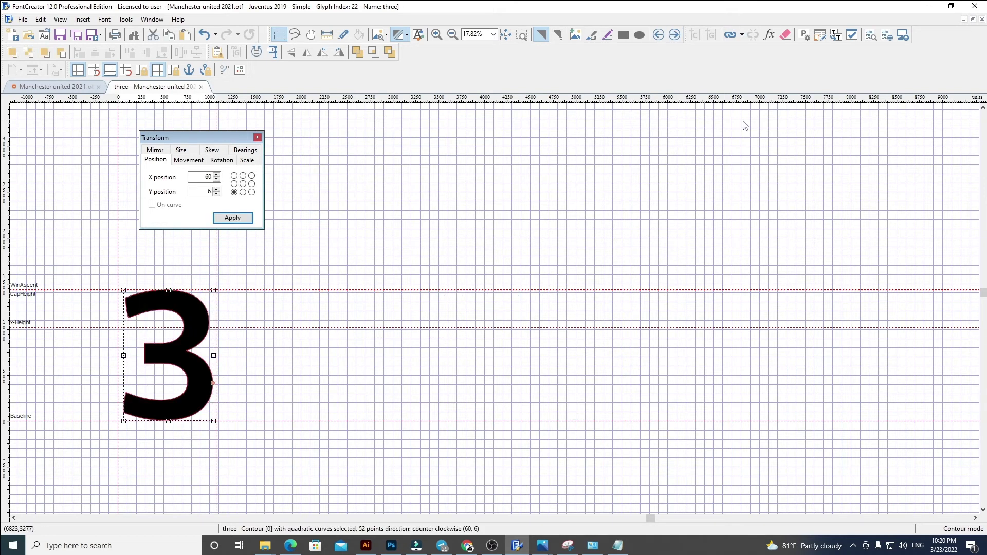
pyautogui.press('Delete')
pyautogui.hotkey('ctrl', 'v')
pyautogui.write('60')
pyautogui.press('Return')
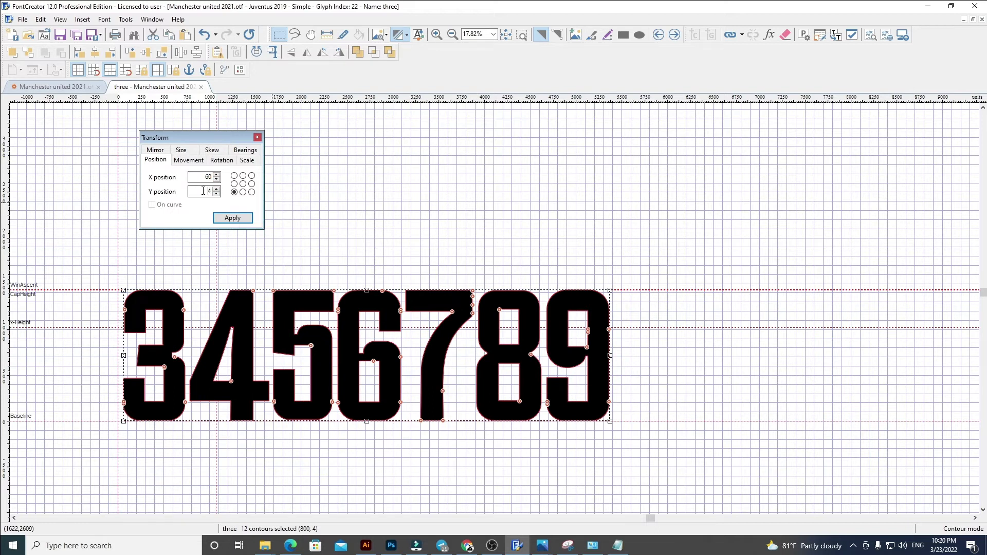
pyautogui.write('0')
pyautogui.press('Return')
pyautogui.click(561, 235)
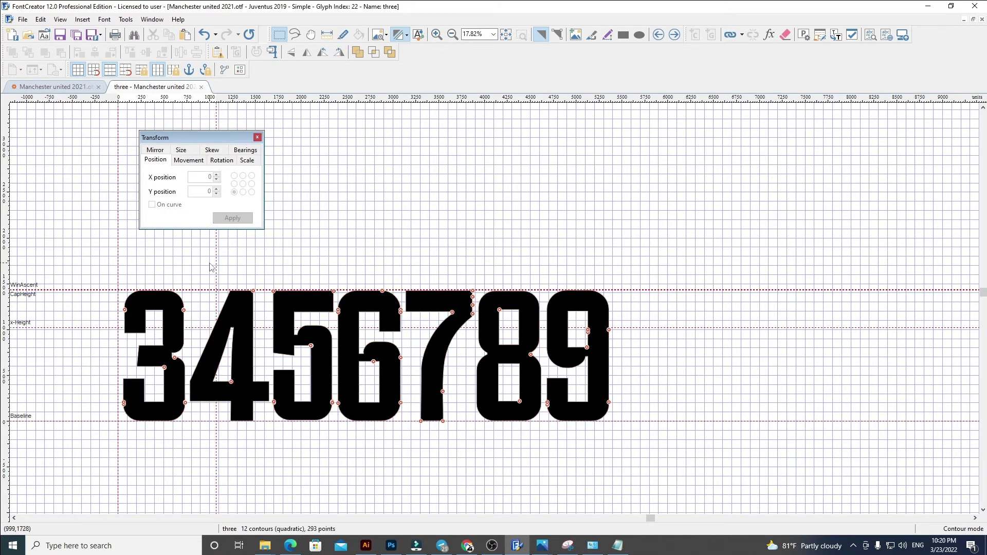
# Narrow glyph three's width to just past the 3 and cut the digits 4 to 9.
pyautogui.moveTo(216, 263)
pyautogui.mouseDown()
pyautogui.moveTo(187, 268)
pyautogui.moveTo(776, 476)
pyautogui.mouseUp()
pyautogui.press('Delete')
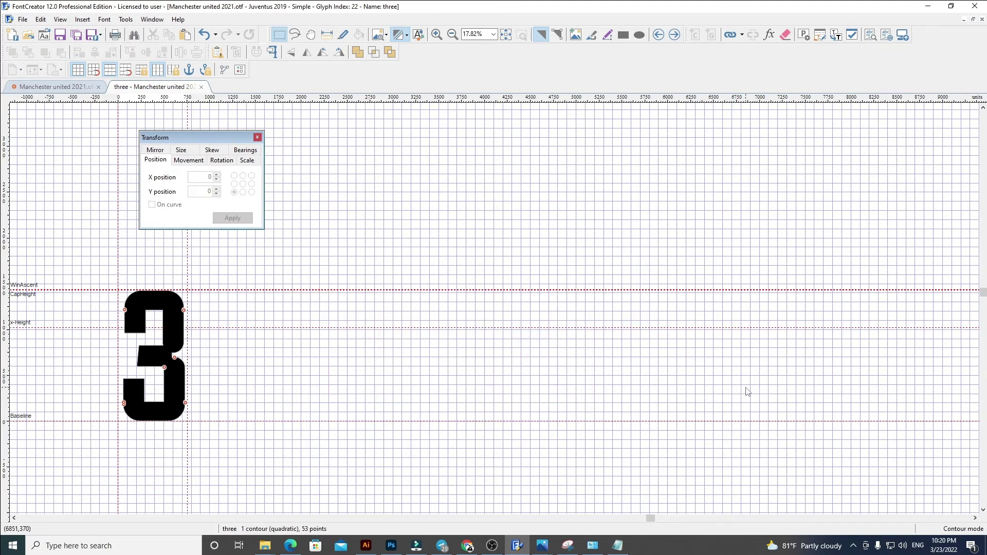
# Replace the old outline in glyph four with the cut digits 4 to 9, positioned at X 60.
pyautogui.click(675, 34)
pyautogui.hotkey('ctrl', 'a')
pyautogui.press('Delete')
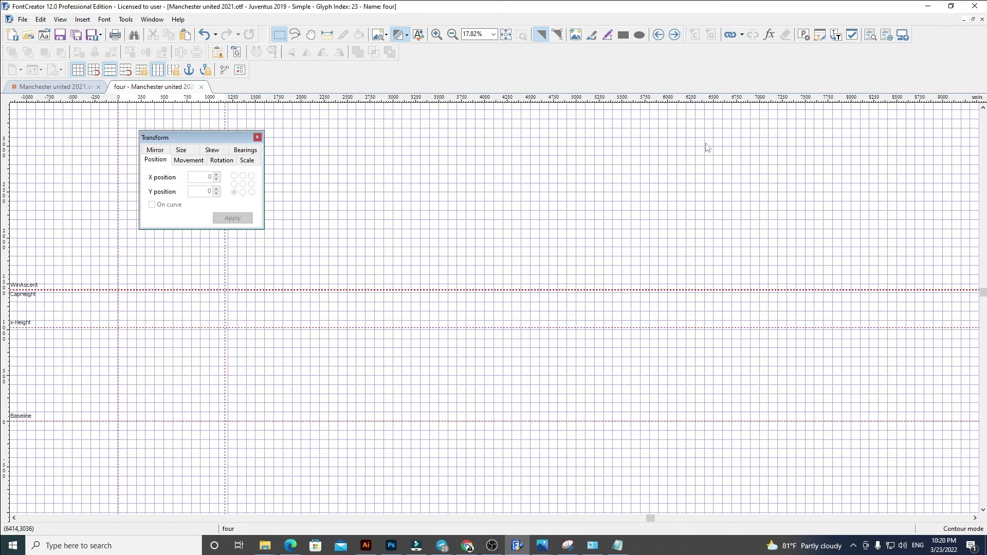
pyautogui.hotkey('ctrl', 'v')
pyautogui.write('6')
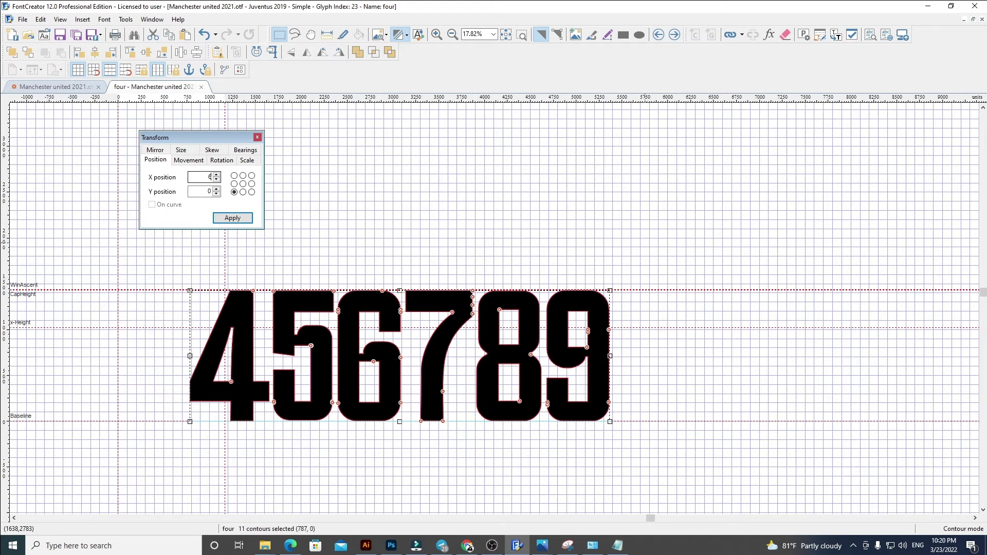
pyautogui.write('0')
pyautogui.press('Return')
pyautogui.click(627, 251)
# Narrow glyph four's width to just past the 4 and cut the digits 5 to 9.
pyautogui.moveTo(225, 273); pyautogui.dragTo(203, 274)
pyautogui.moveTo(191, 258)
pyautogui.mouseDown()
pyautogui.moveTo(432, 447)
pyautogui.moveTo(643, 442)
pyautogui.mouseUp()
pyautogui.press('Delete')
# Replace the old outline in glyph five with the cut digits 5 to 9, positioned at X 60.
pyautogui.click(674, 34)
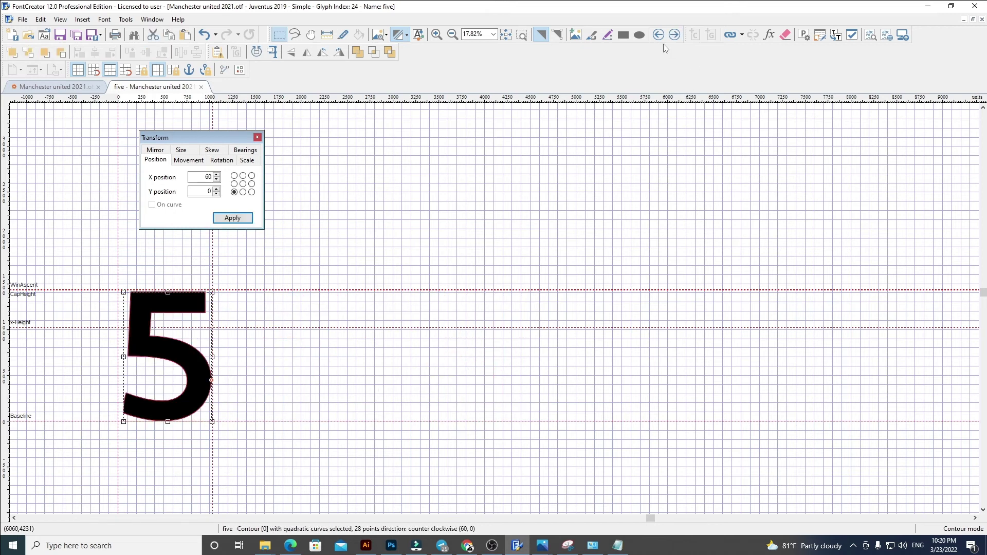
pyautogui.press('Delete')
pyautogui.hotkey('ctrl', 'v')
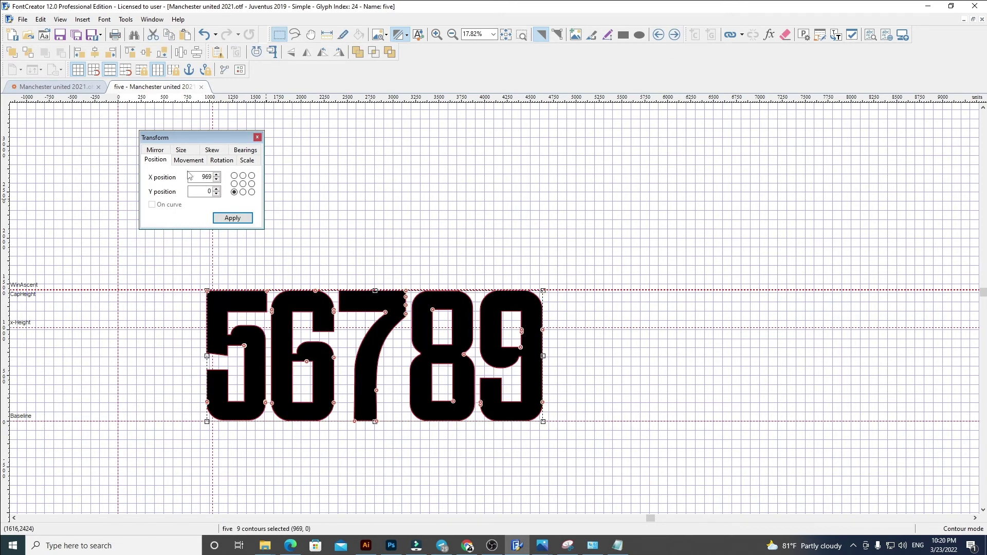
pyautogui.write('60')
pyautogui.press('Return')
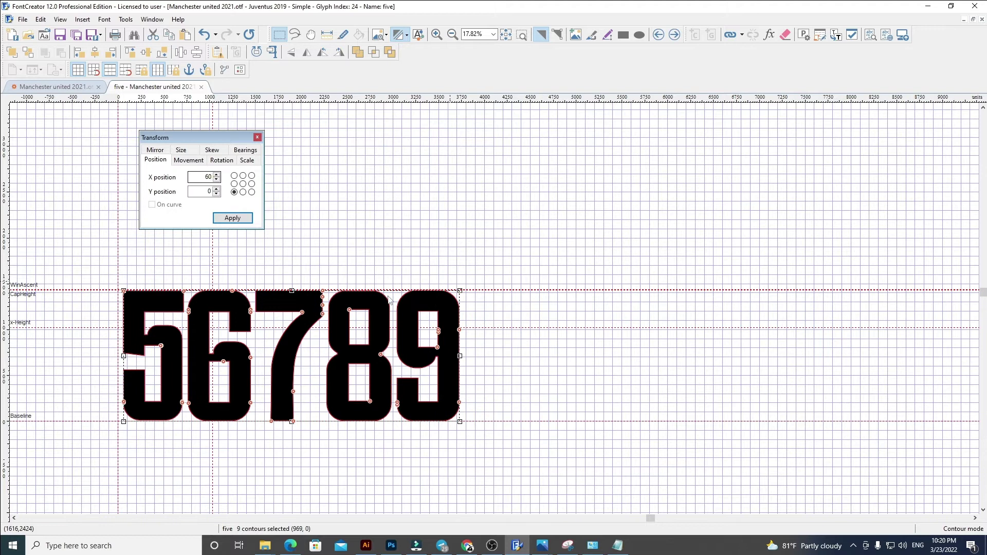
pyautogui.click(262, 263)
# Narrow glyph five's width to just past the 5 and cut the digits 6 to 9.
pyautogui.moveTo(213, 280); pyautogui.dragTo(185, 280)
pyautogui.moveTo(160, 265); pyautogui.dragTo(599, 459)
pyautogui.press('Delete')
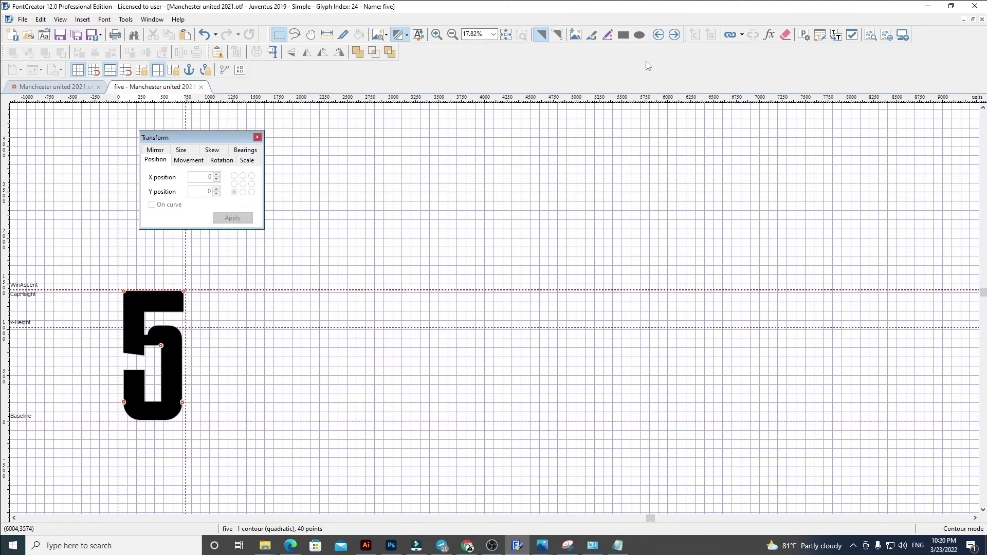
# Replace the old outline in glyph six with the cut digits 6 to 9, positioned at X 60.
pyautogui.click(675, 35)
pyautogui.hotkey('ctrl', 'a')
pyautogui.press('Delete')
pyautogui.hotkey('ctrl', 'v')
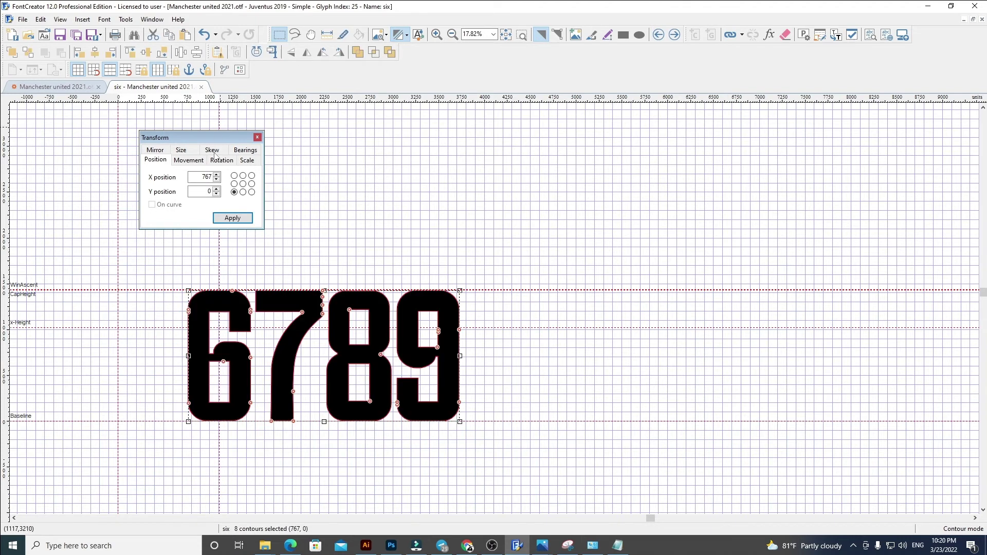
pyautogui.press('Return')
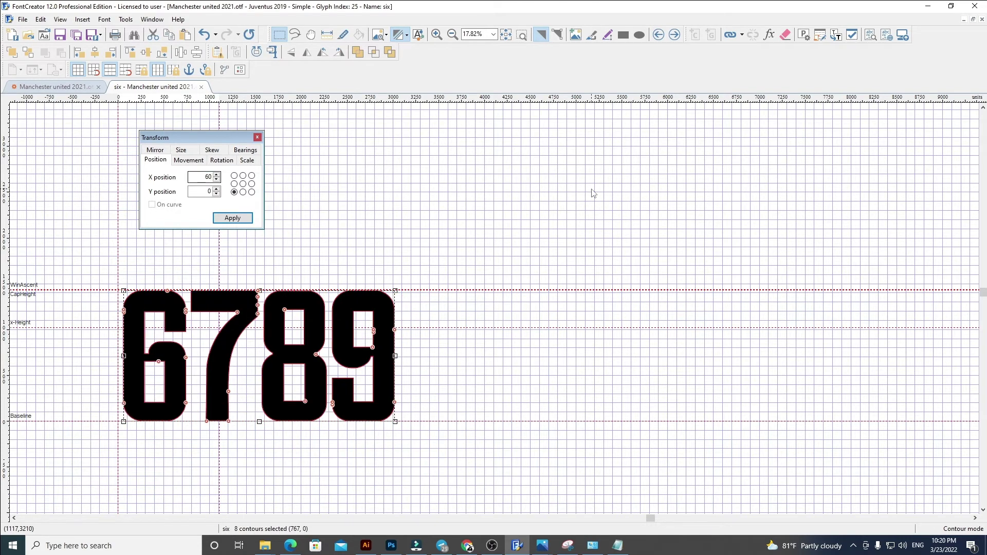
pyautogui.click(232, 269)
# Narrow glyph six's width to just past the 6 and cut the digits 7 to 9.
pyautogui.moveTo(193, 273); pyautogui.dragTo(496, 491)
pyautogui.press('Delete')
# Replace the old outline in glyph seven with the cut digits 7 to 9, positioned at X 60.
pyautogui.click(675, 34)
pyautogui.hotkey('ctrl', 'a')
pyautogui.press('Delete')
pyautogui.hotkey('ctrl', 'v')
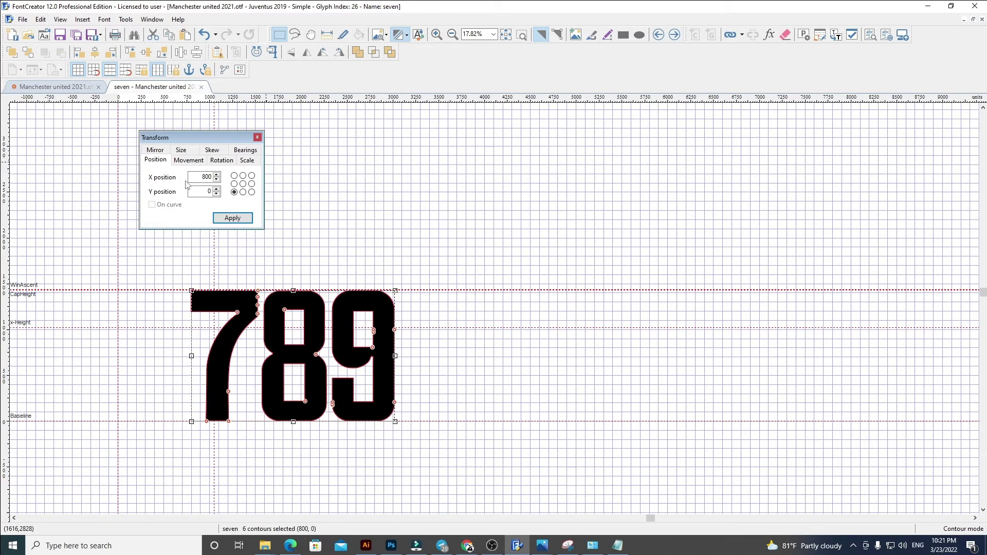
pyautogui.write('.')
pyautogui.press('Return')
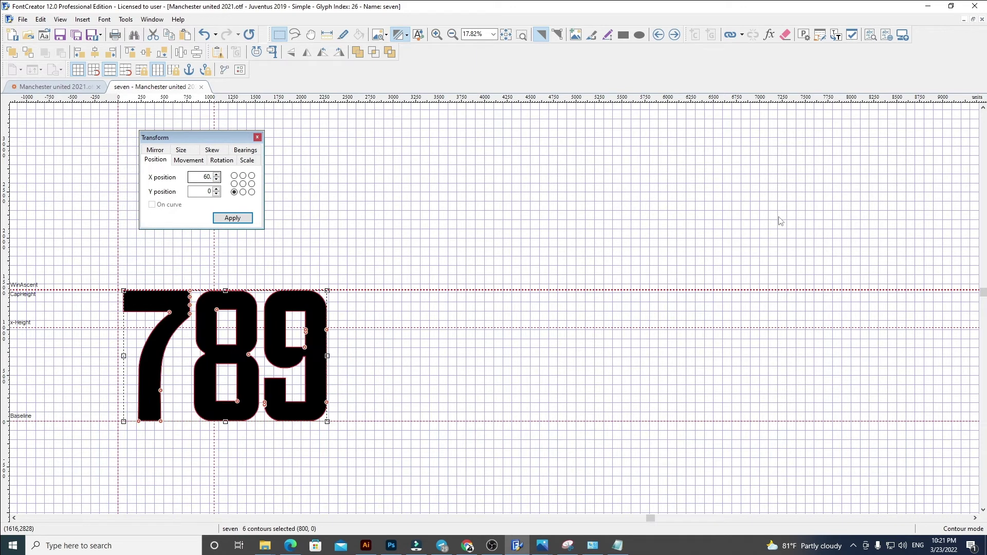
pyautogui.click(392, 255)
# Narrow glyph seven's width to just past the 7 and cut the digits 8 and 9.
pyautogui.moveTo(215, 274); pyautogui.dragTo(521, 440)
pyautogui.press('Delete')
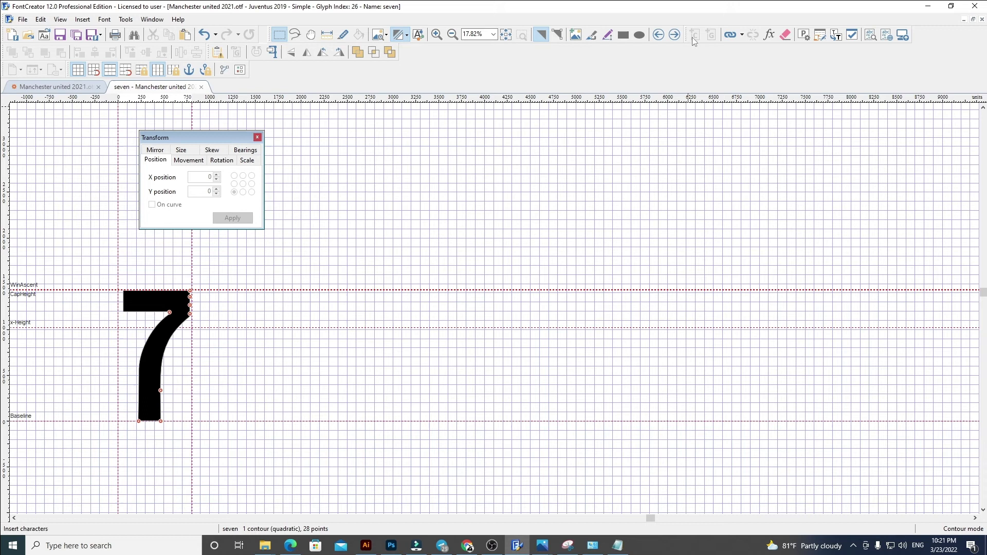
# Replace the old outline in glyph eight with the cut digits 8 and 9, positioned at X 60.
pyautogui.click(675, 35)
pyautogui.hotkey('ctrl', 'a')
pyautogui.press('Delete')
pyautogui.hotkey('ctrl', 'v')
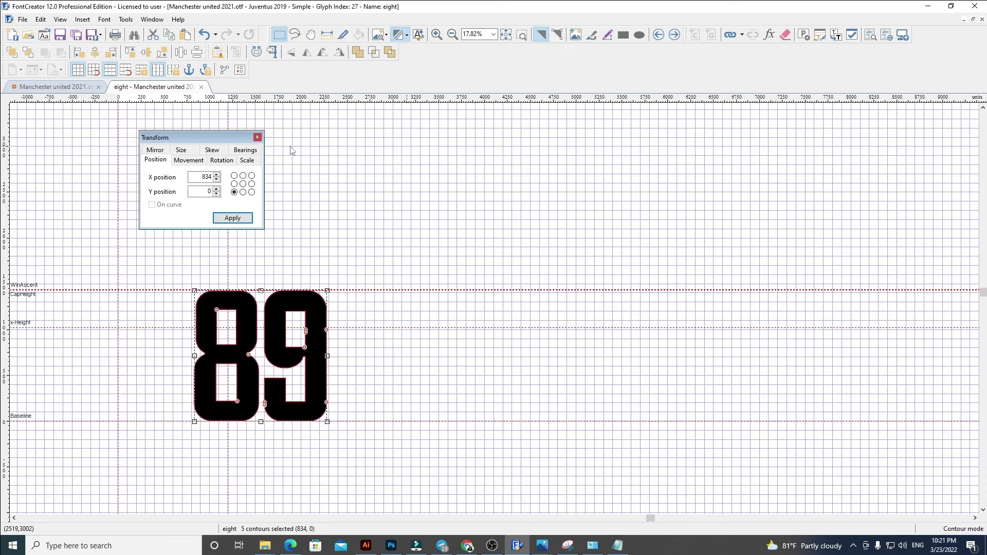
pyautogui.moveTo(198, 178); pyautogui.dragTo(662, 224)
pyautogui.write('60')
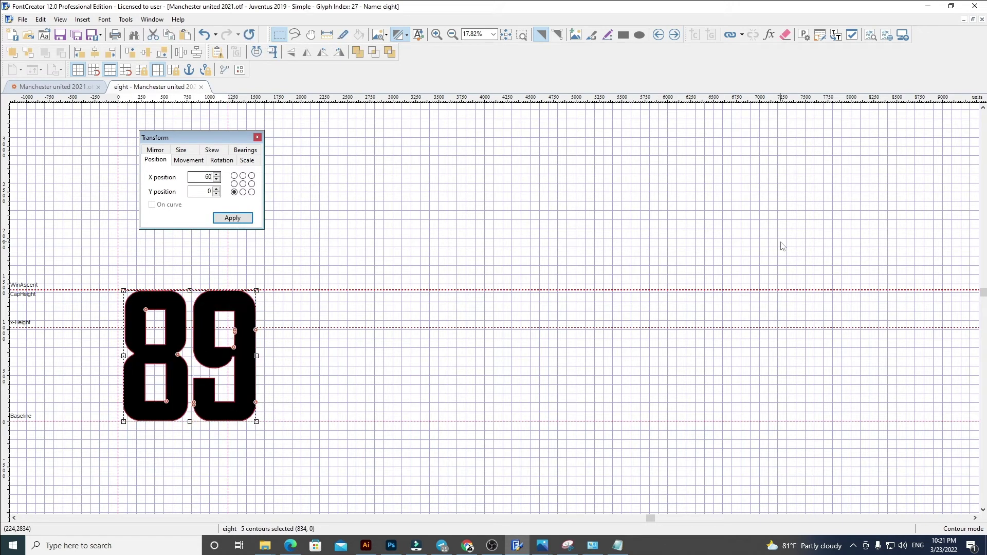
# Narrow glyph eight's width to just past the 8 and cut the digit 9.
pyautogui.click(780, 250)
pyautogui.moveTo(227, 269)
pyautogui.mouseDown()
pyautogui.moveTo(187, 273)
pyautogui.moveTo(457, 472)
pyautogui.mouseUp()
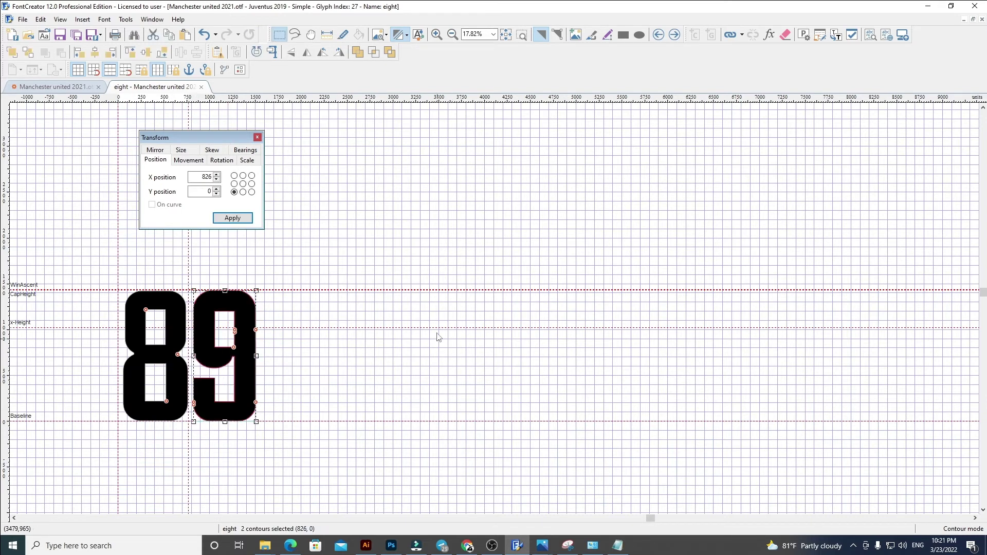
pyautogui.hotkey('ctrl', 'x')
# Replace the old outline in glyph nine with the cut 9 at X 60 and narrow the width to just past it.
pyautogui.click(674, 34)
pyautogui.hotkey('ctrl', 'a')
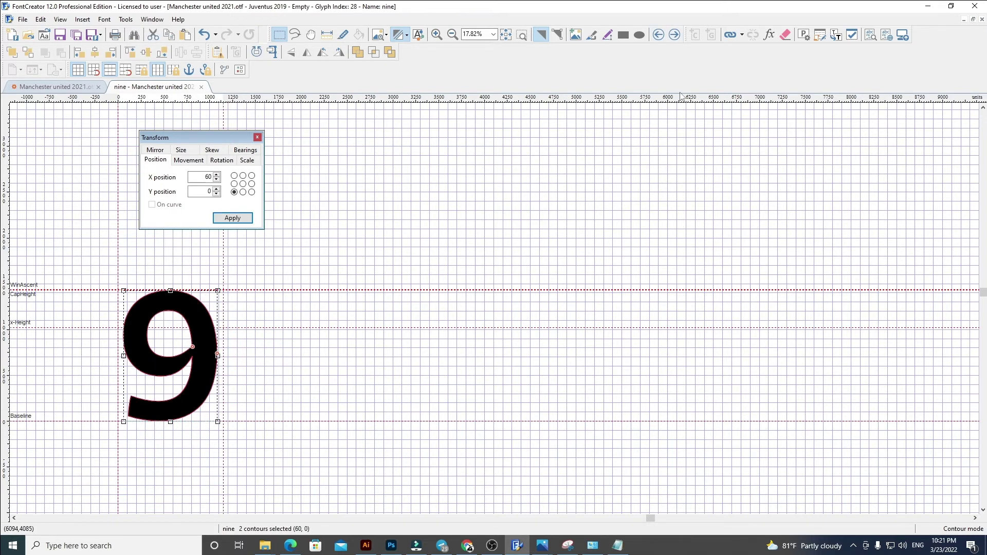
pyautogui.press('Delete')
pyautogui.hotkey('ctrl', 'v')
pyautogui.doubleClick(201, 176)
pyautogui.write('60')
pyautogui.press('Return')
pyautogui.click(503, 187)
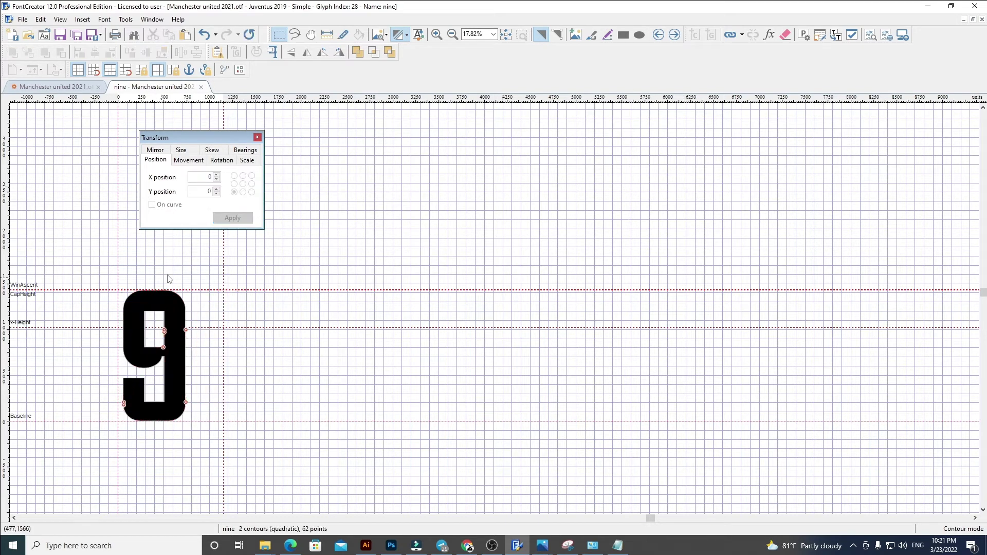
pyautogui.moveTo(223, 270); pyautogui.dragTo(187, 270)
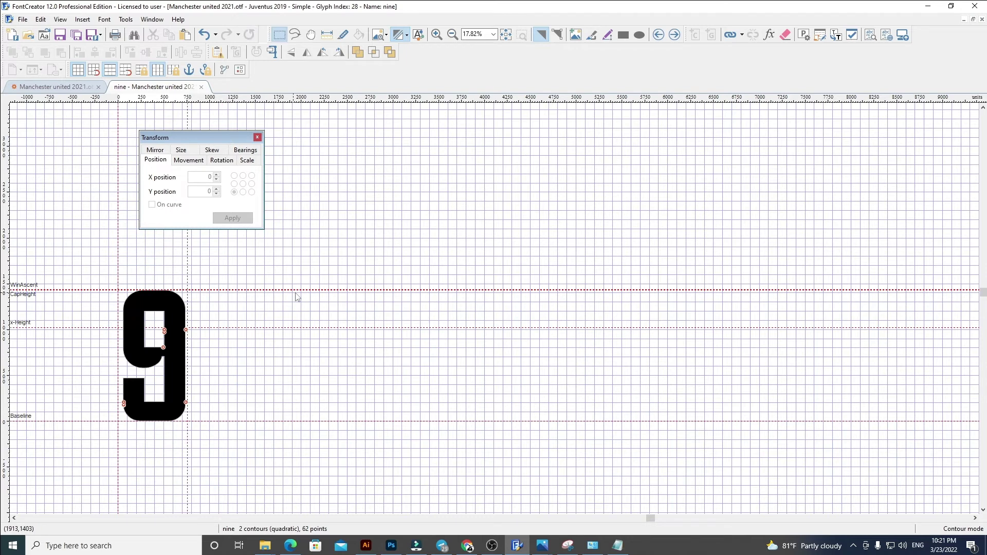
pyautogui.click(201, 87)
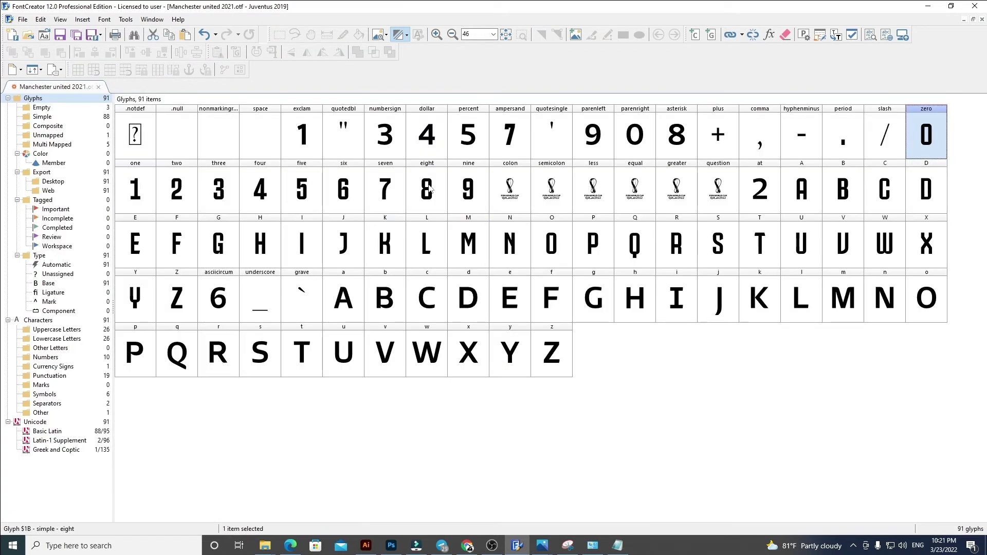
# Copy the glyphs zero, one and two over parenright, exclam and at respectively.
pyautogui.click(647, 132)
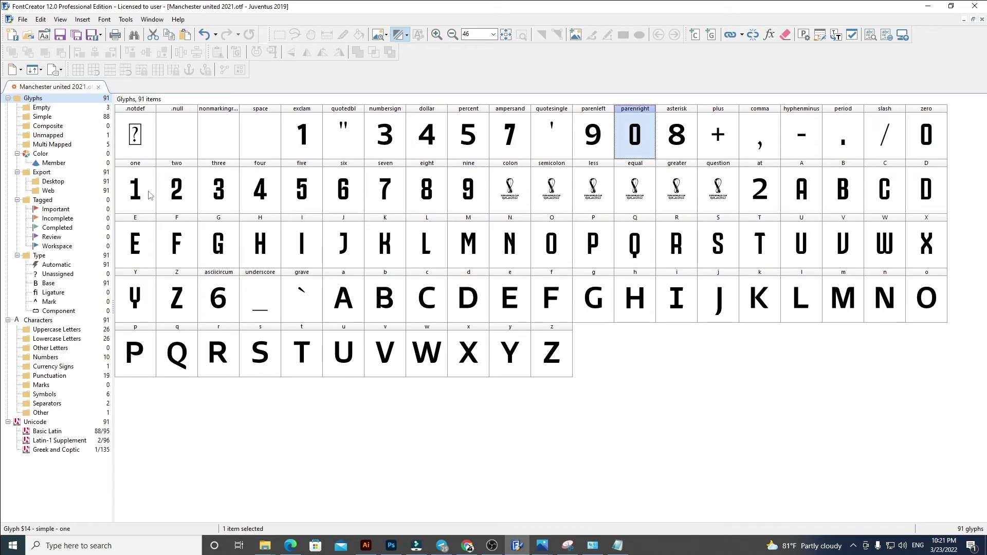
pyautogui.click(152, 193)
pyautogui.click(310, 154)
pyautogui.click(190, 186)
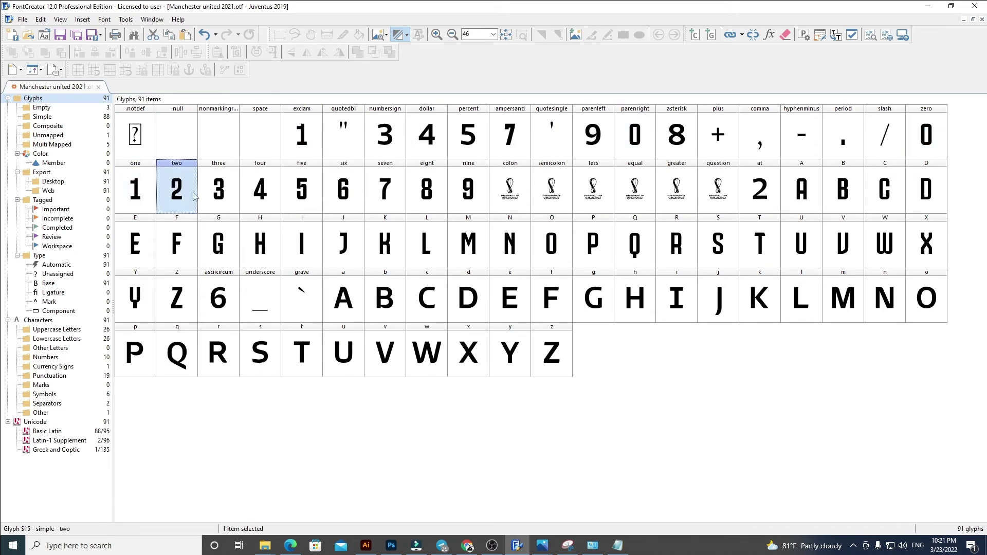
pyautogui.click(745, 198)
# Copy the glyphs three, four and five together over numbersign, dollar and percent.
pyautogui.click(234, 205)
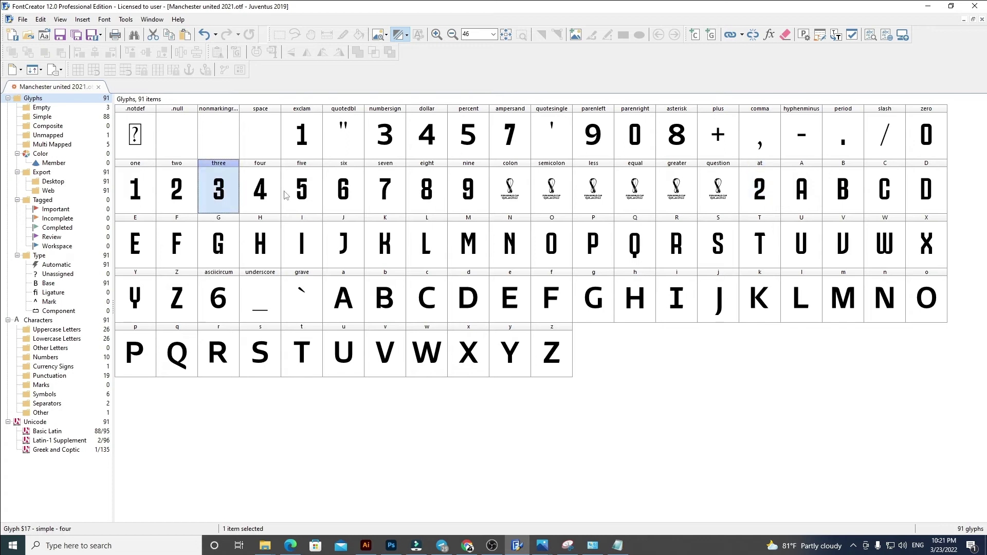
pyautogui.click(319, 196)
pyautogui.click(213, 194)
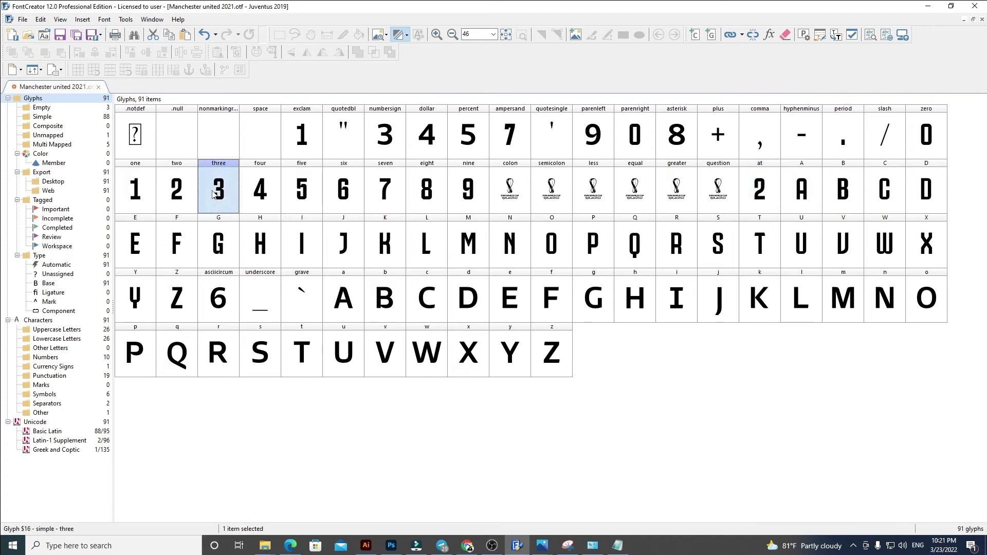
pyautogui.keyDown('shift'); pyautogui.click(314, 196); pyautogui.keyUp('shift')
pyautogui.click(396, 154)
pyautogui.keyDown('shift'); pyautogui.click(464, 152); pyautogui.keyUp('shift')
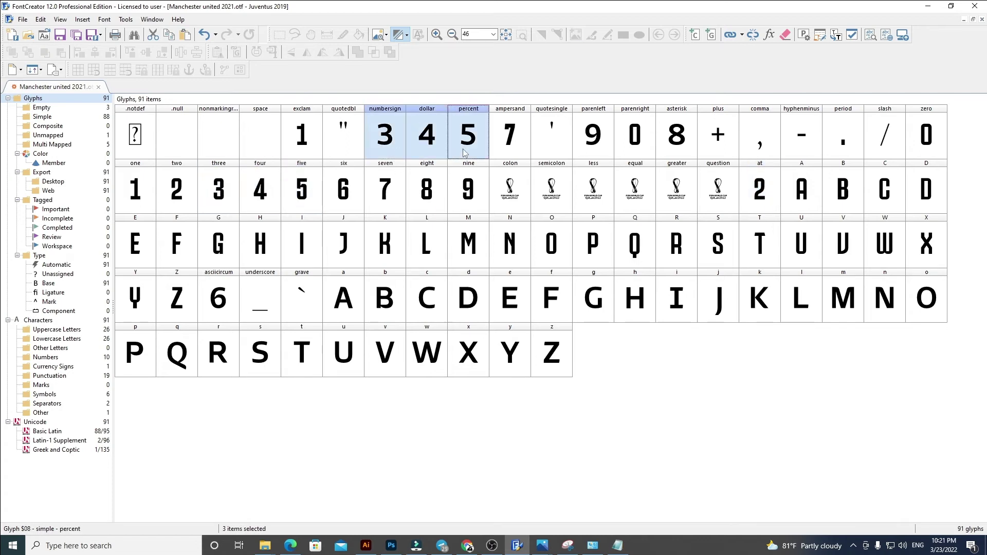
# Copy the glyphs seven, eight, nine and six over ampersand, asterisk, parenleft and asciicircum respectively.
pyautogui.click(382, 186)
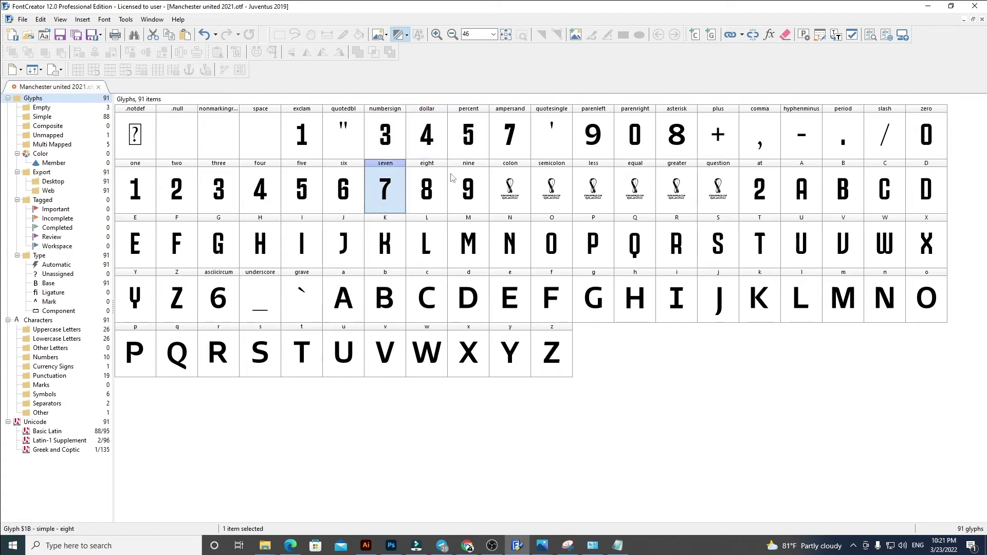
pyautogui.click(508, 149)
pyautogui.click(437, 195)
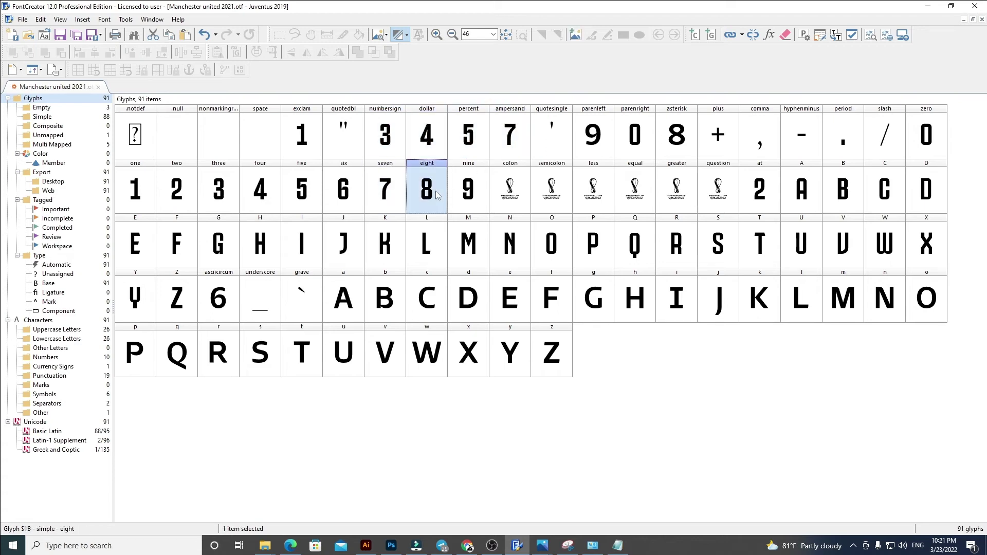
pyautogui.click(675, 150)
pyautogui.click(479, 189)
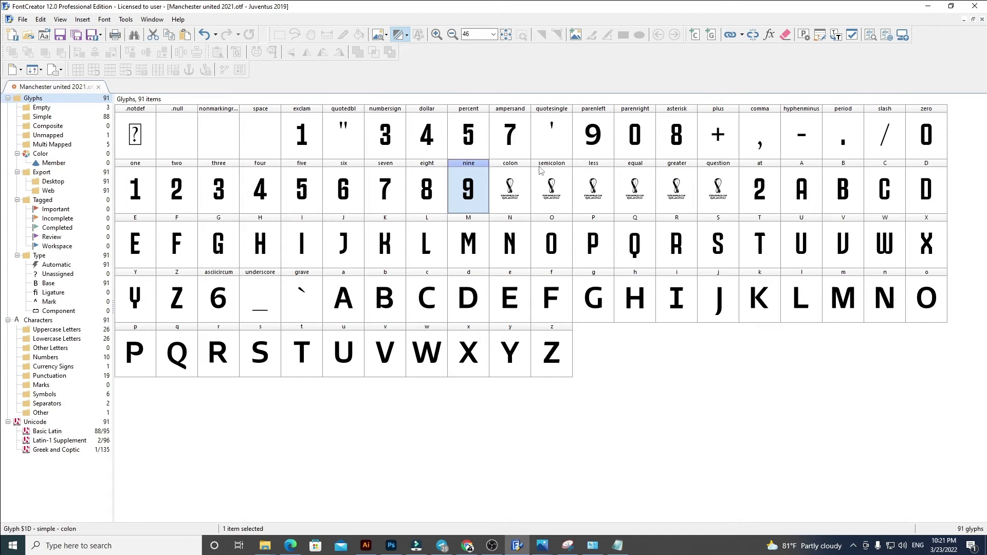
pyautogui.click(607, 135)
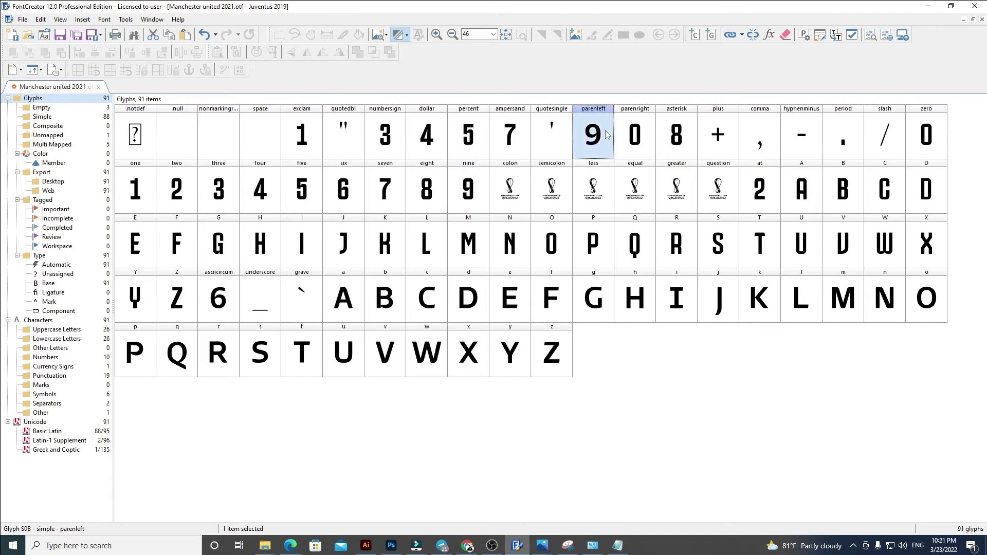
pyautogui.click(646, 142)
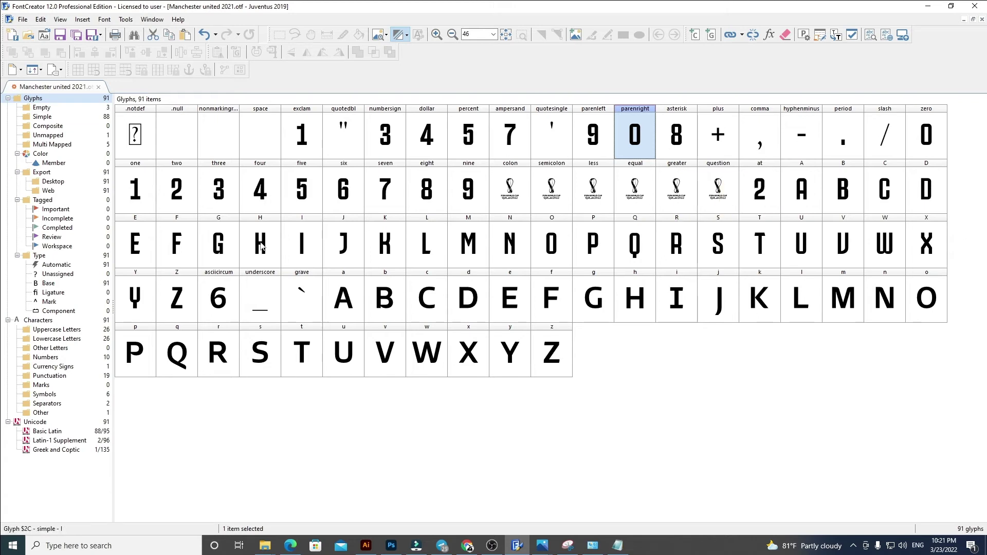
pyautogui.click(354, 201)
pyautogui.click(229, 309)
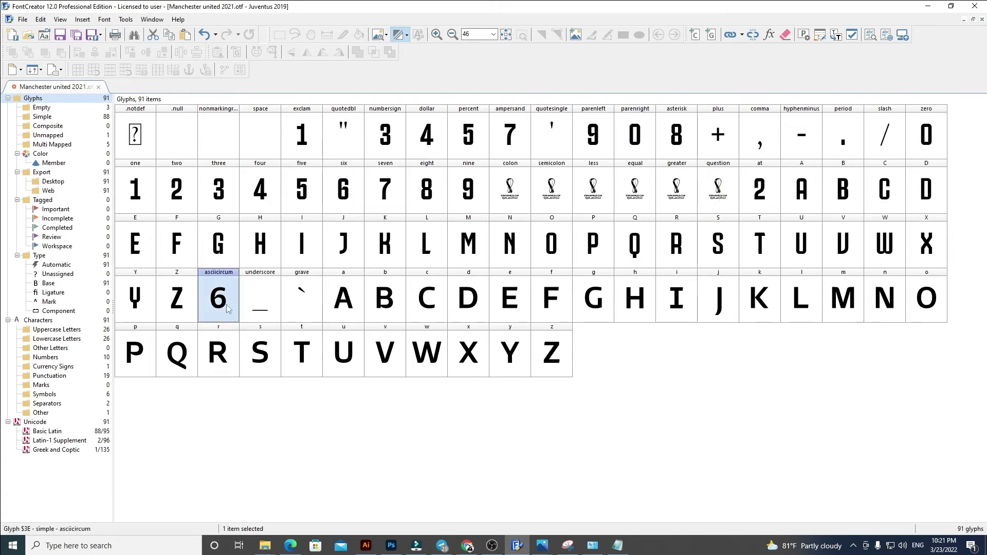
# Copy the uppercase glyphs A to Z over the lowercase glyphs a to z.
pyautogui.click(794, 180)
pyautogui.keyDown('shift'); pyautogui.click(177, 299); pyautogui.keyUp('shift')
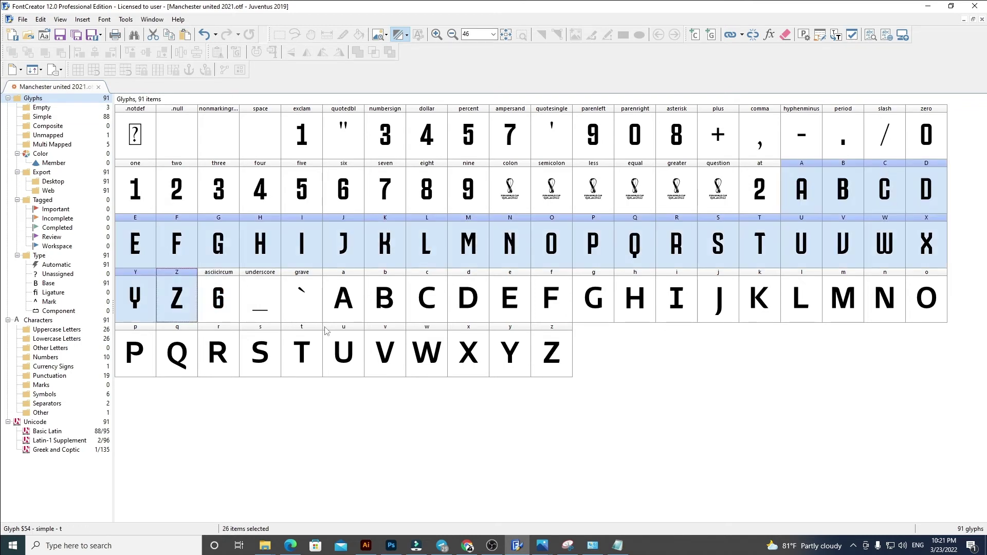
pyautogui.click(344, 301)
pyautogui.keyDown('shift'); pyautogui.click(542, 353); pyautogui.keyUp('shift')
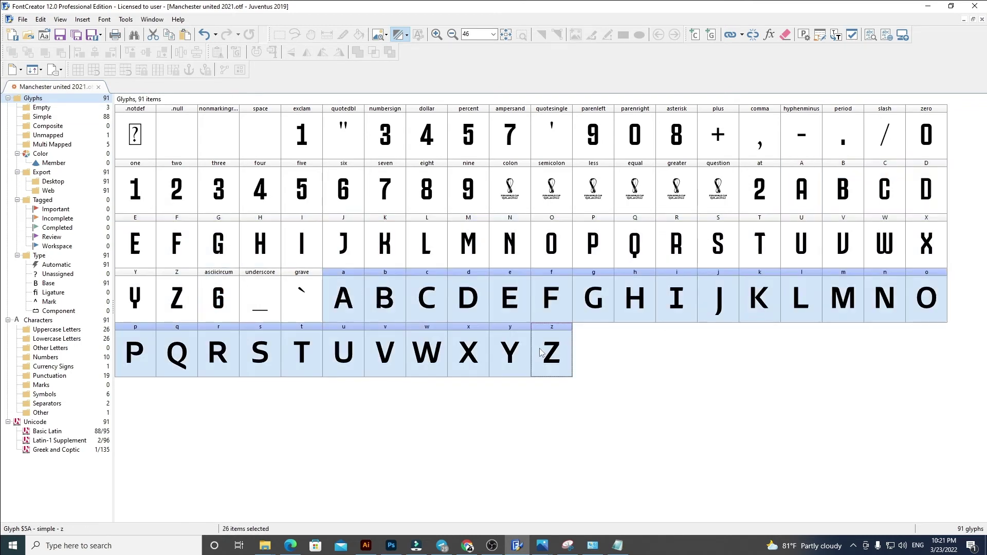
pyautogui.hotkey('ctrl', 'v')
pyautogui.click(702, 403)
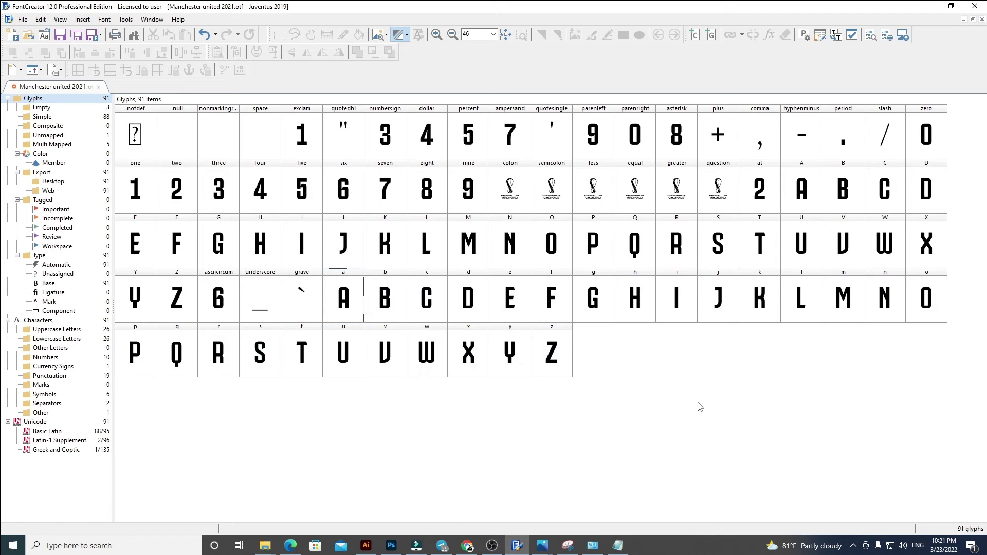
# Replace the old outline in glyph colon with the Juventus logo copied from the Illustrator artwork.
pyautogui.doubleClick(510, 186)
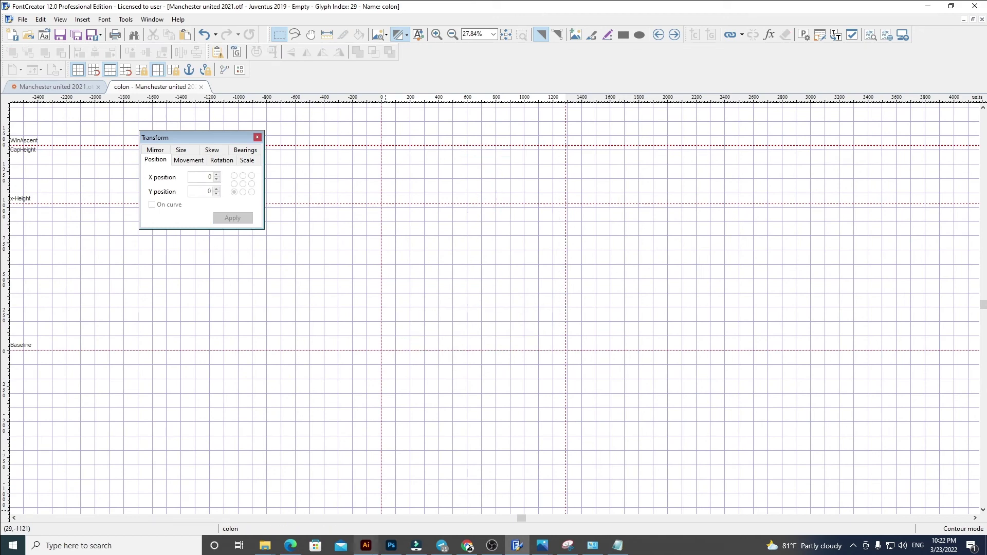
pyautogui.click(366, 546)
pyautogui.moveTo(543, 264); pyautogui.dragTo(673, 365)
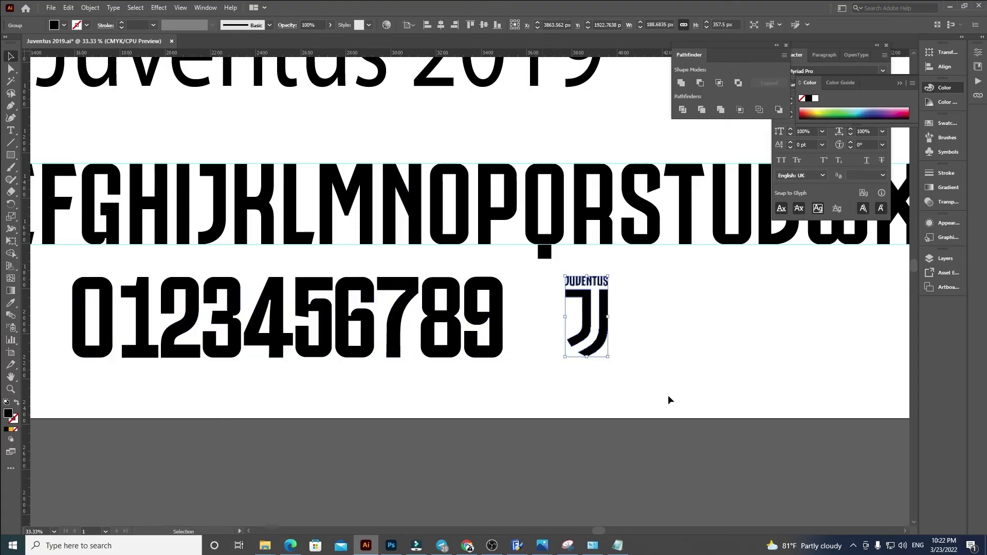
pyautogui.click(517, 546)
pyautogui.hotkey('ctrl', 'v')
# Position the logo in glyph colon at X 60, Y 0 and narrow the glyph's width to just past it.
pyautogui.moveTo(191, 192); pyautogui.dragTo(658, 196)
pyautogui.write('0')
pyautogui.hotkey('shift', 'Tab')
pyautogui.write('60')
pyautogui.press('Return')
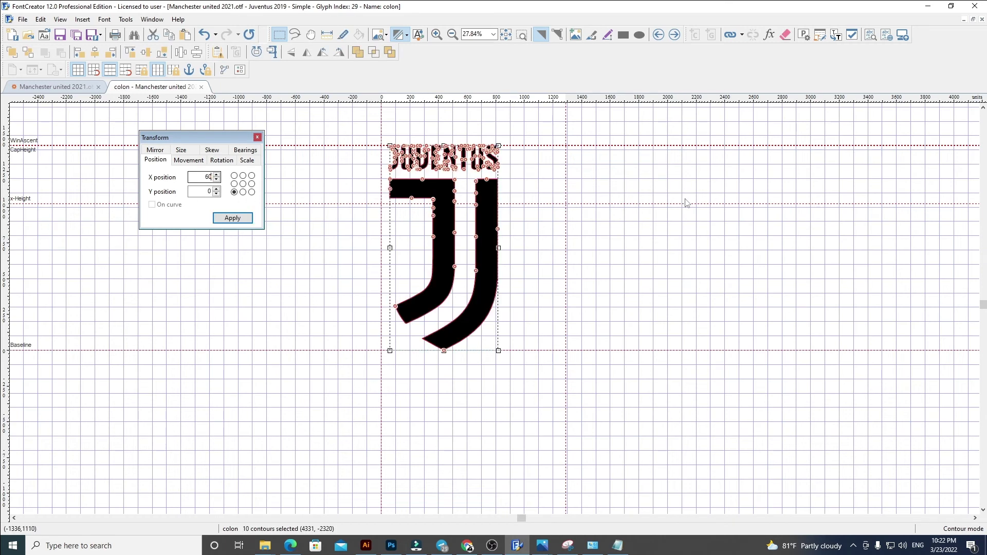
pyautogui.click(619, 205)
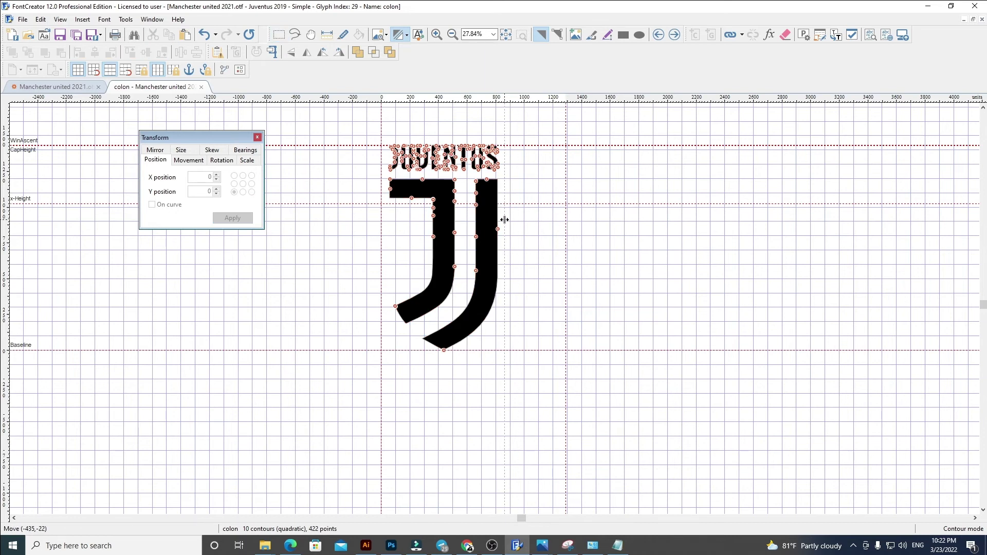
pyautogui.click(201, 87)
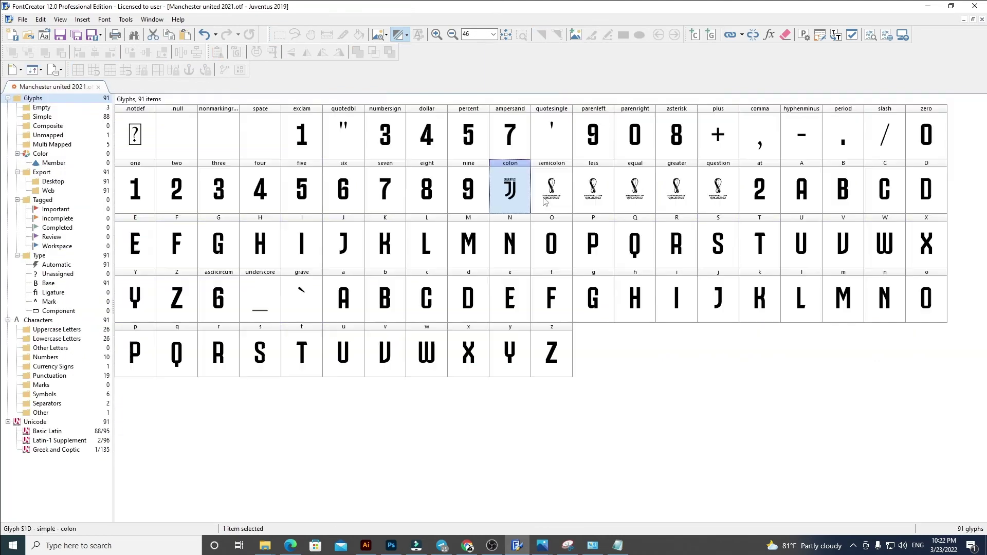
# Copy the logo from glyph colon over the glyphs semicolon, less, equal, greater and question.
pyautogui.click(553, 190)
pyautogui.keyDown('shift'); pyautogui.click(719, 190); pyautogui.keyUp('shift')
pyautogui.hotkey('ctrl', 'v')
pyautogui.click(748, 401)
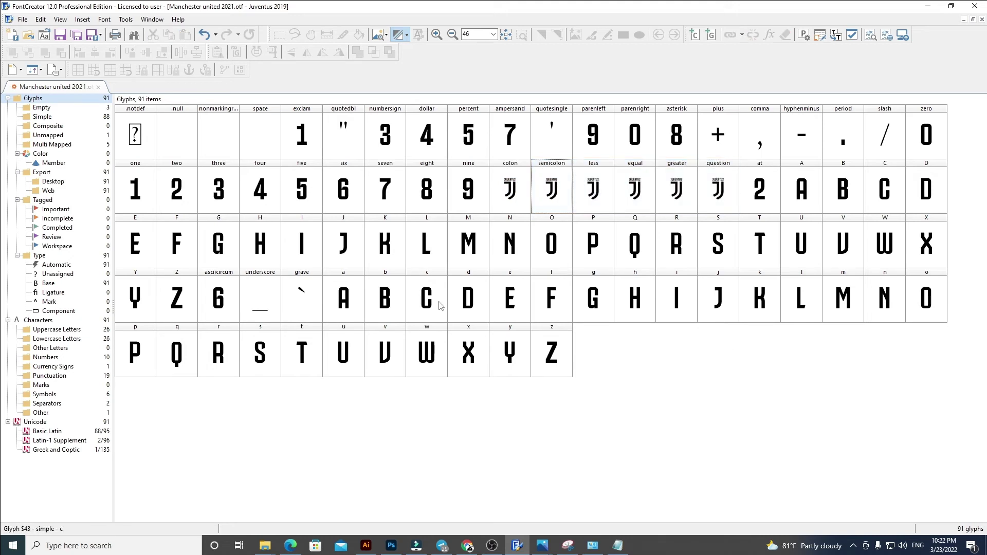
# Check the identification settings in the font properties and accept them.
pyautogui.click(104, 20)
pyautogui.click(117, 32)
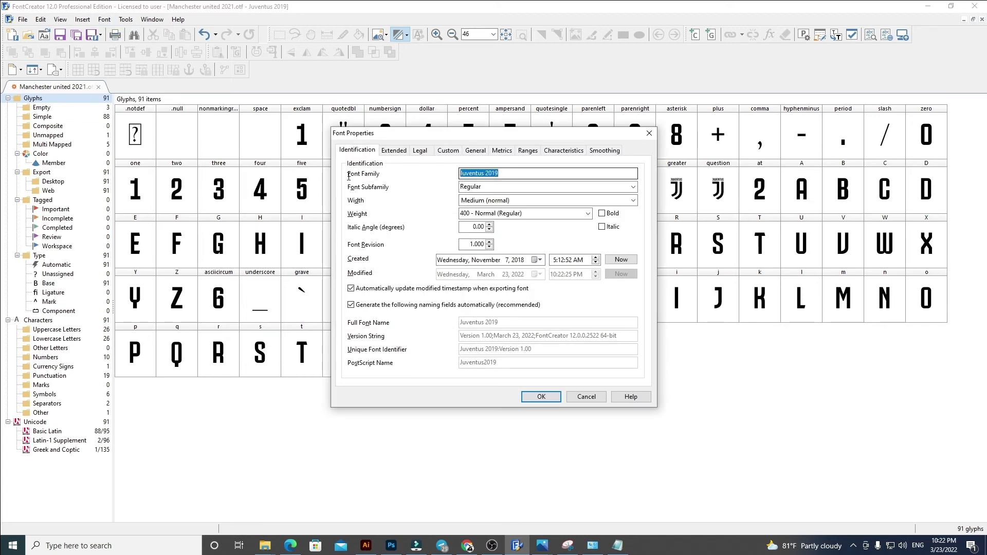
pyautogui.click(541, 396)
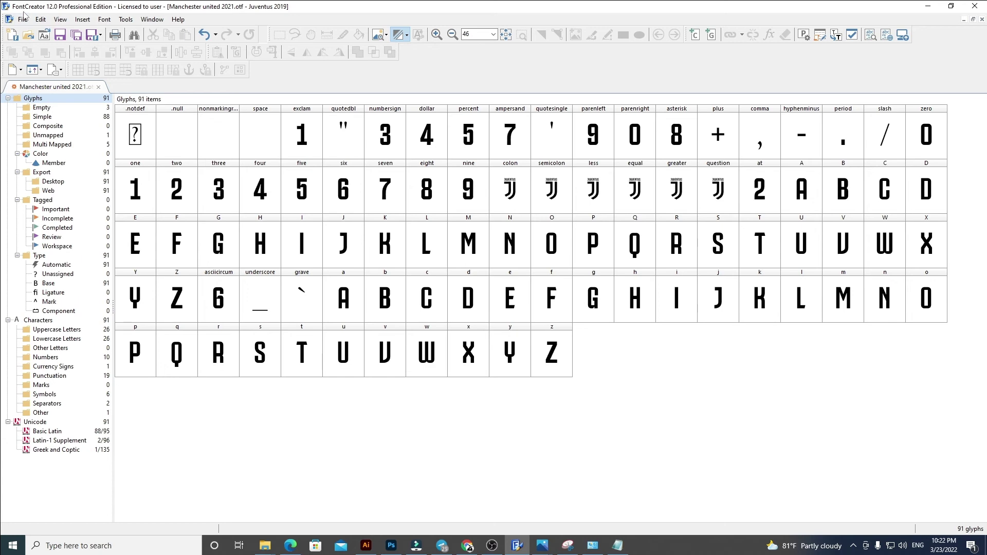
# Start exporting the font as an OpenType file with the Font Design folder as the save location.
pyautogui.click(25, 20)
pyautogui.moveTo(62, 166)
pyautogui.click(164, 171)
pyautogui.click(472, 330)
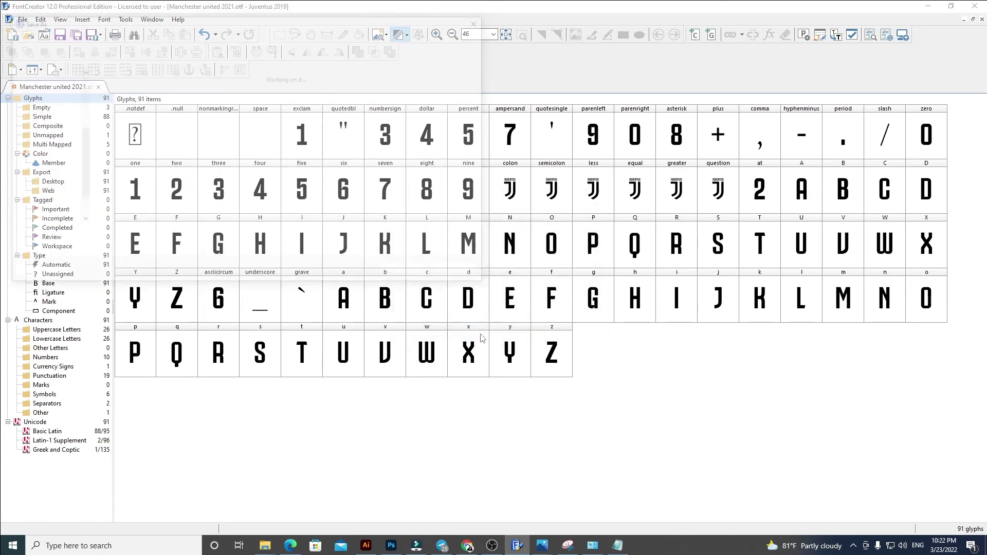
pyautogui.click(209, 38)
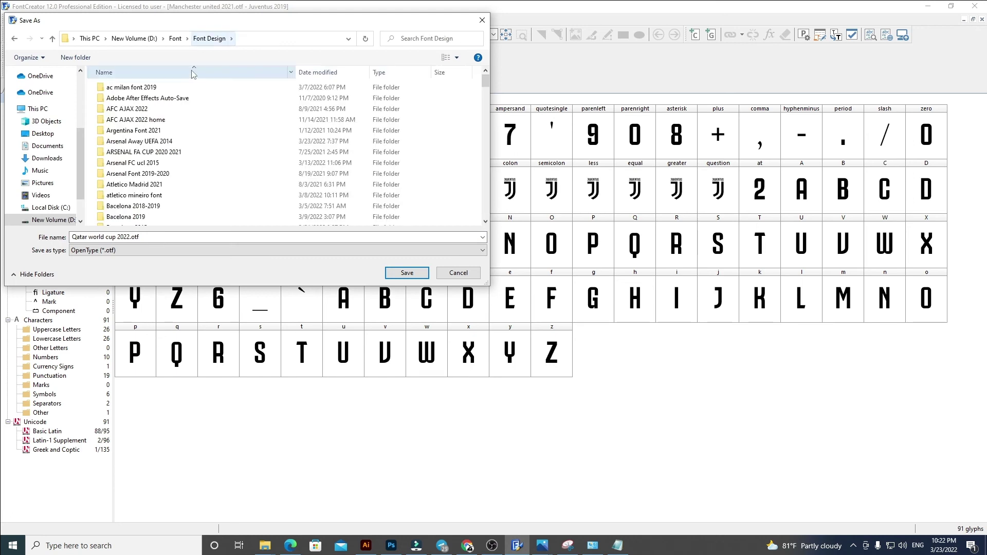
pyautogui.click(180, 119)
pyautogui.press('j')
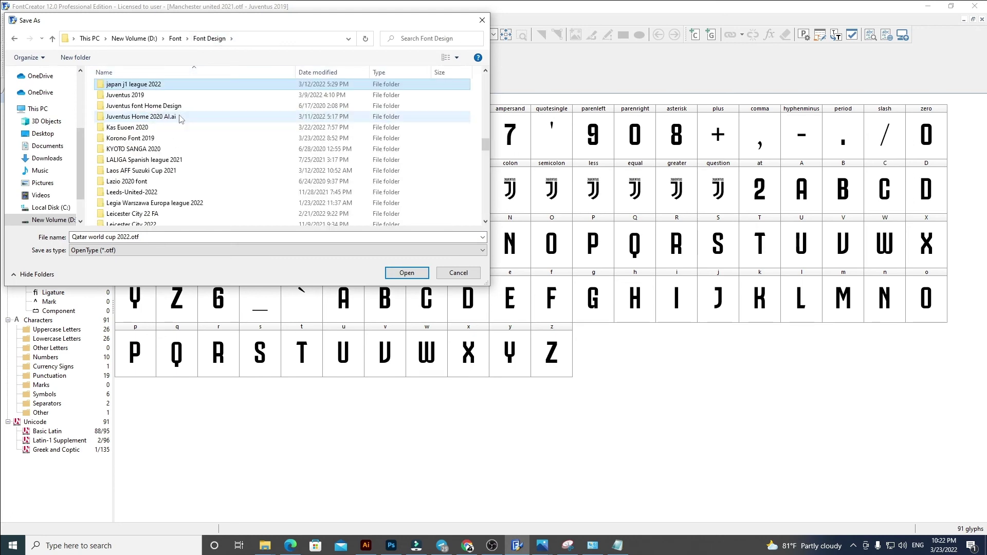
pyautogui.click(148, 98)
pyautogui.doubleClick(148, 98)
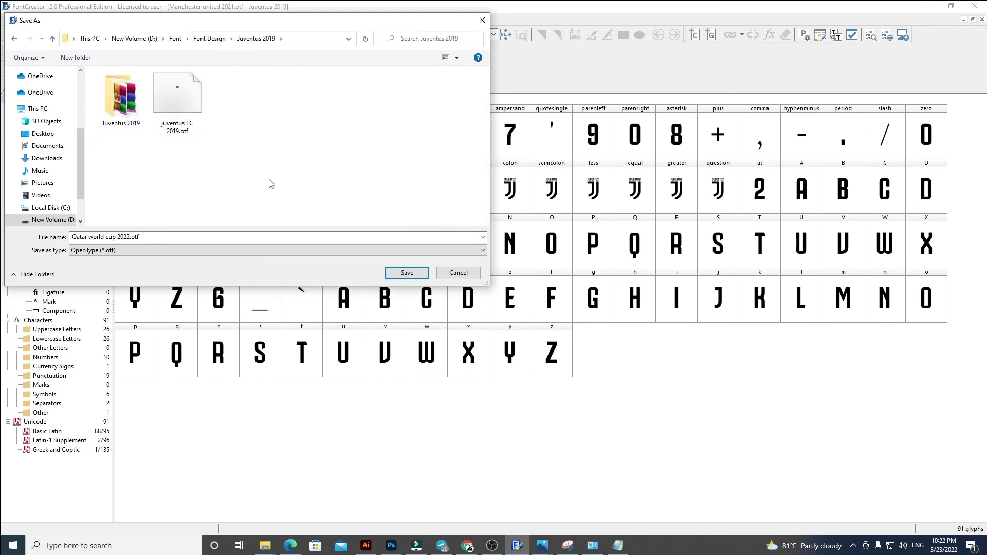
pyautogui.click(212, 41)
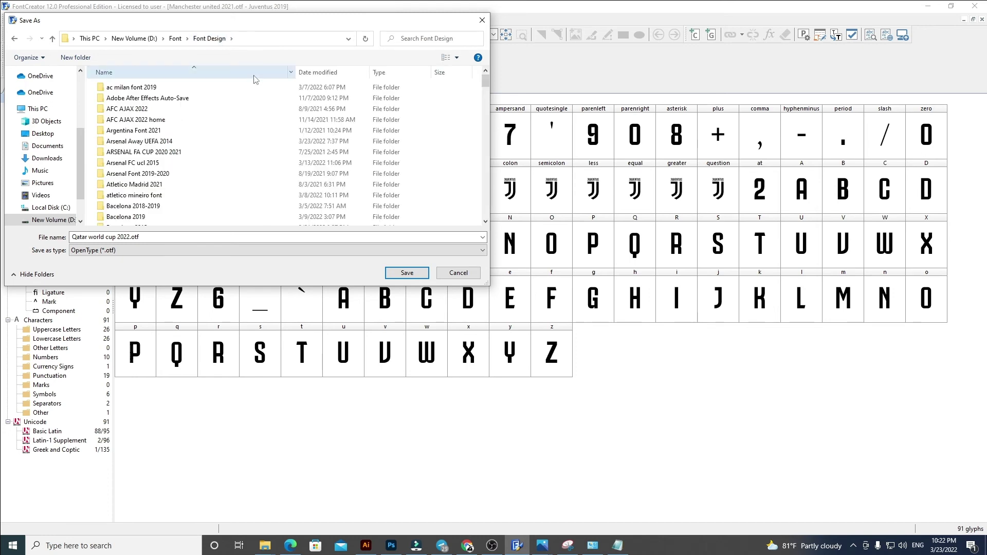
pyautogui.scroll(-15, 173, 141)
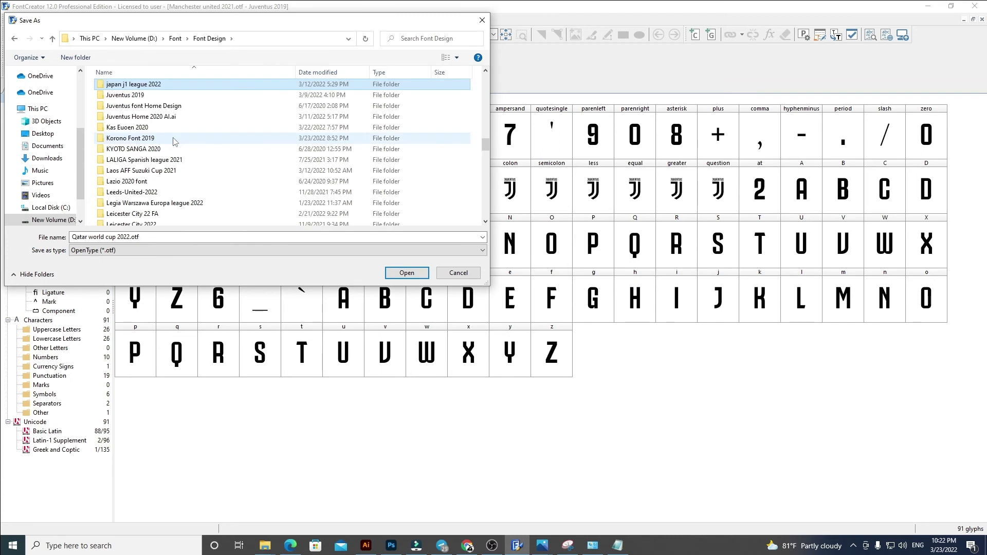
pyautogui.press('j')
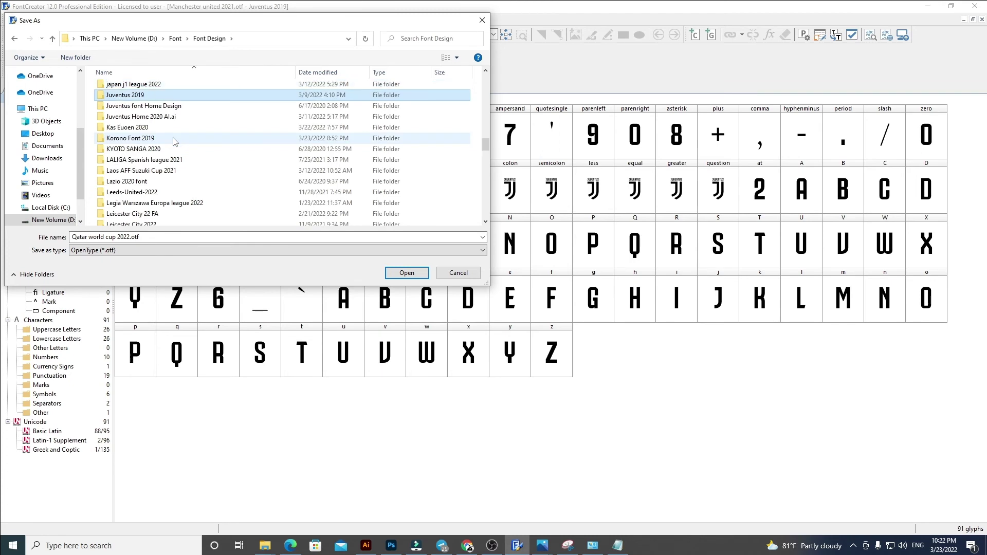
pyautogui.scroll(1, 173, 141)
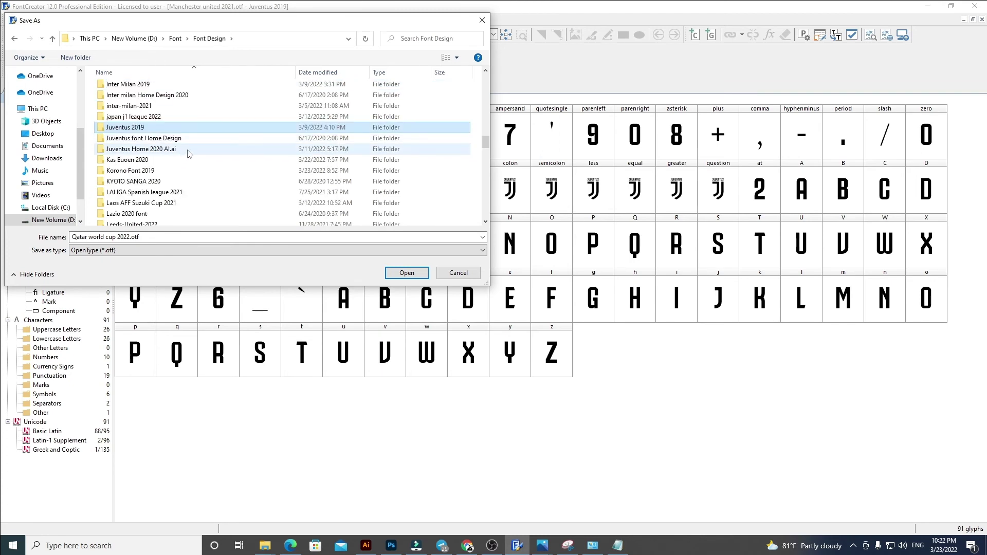
pyautogui.press('j')
pyautogui.press('j')
pyautogui.press('j')
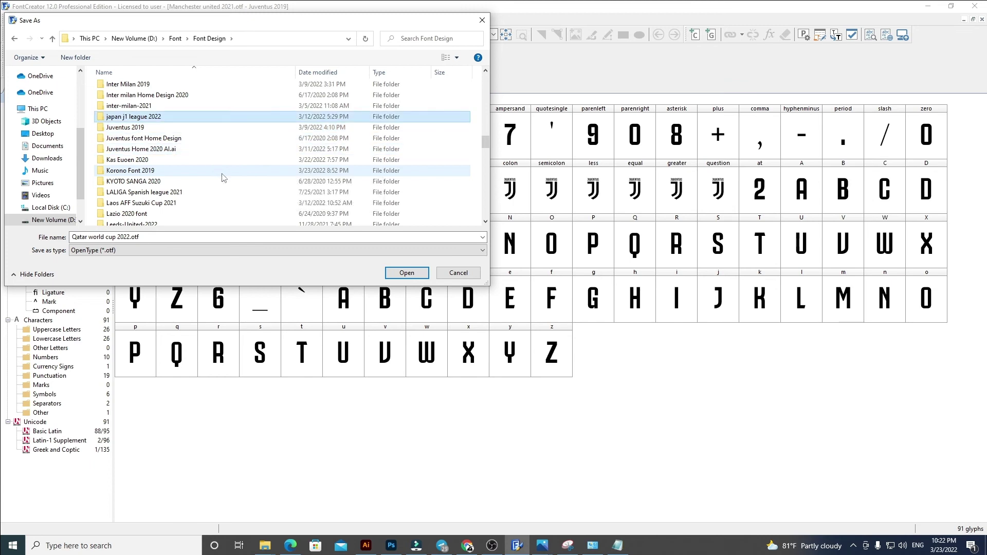
pyautogui.moveTo(264, 545)
pyautogui.moveTo(222, 496)
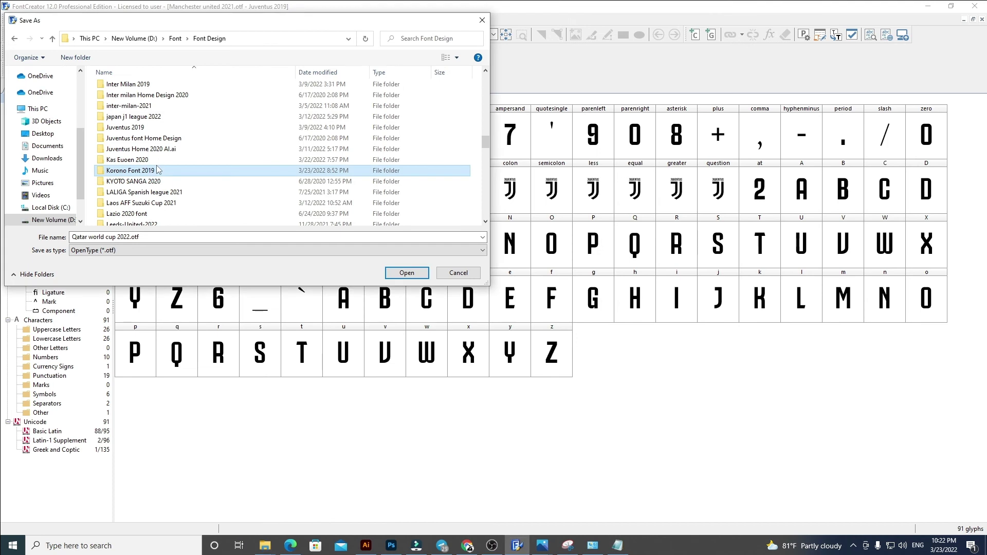
# Open the Font Juventus 2019 folder inside Font Design as the save location for the export.
pyautogui.press('f')
pyautogui.press('f')
pyautogui.press('f')
pyautogui.press('f')
pyautogui.press('f')
pyautogui.press('f')
pyautogui.press('f')
pyautogui.press('f')
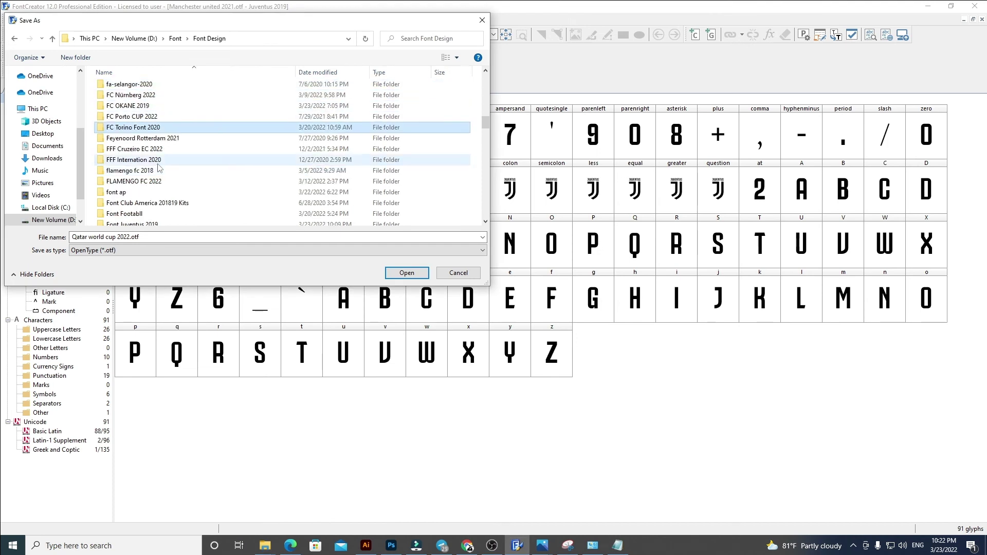
pyautogui.press('f')
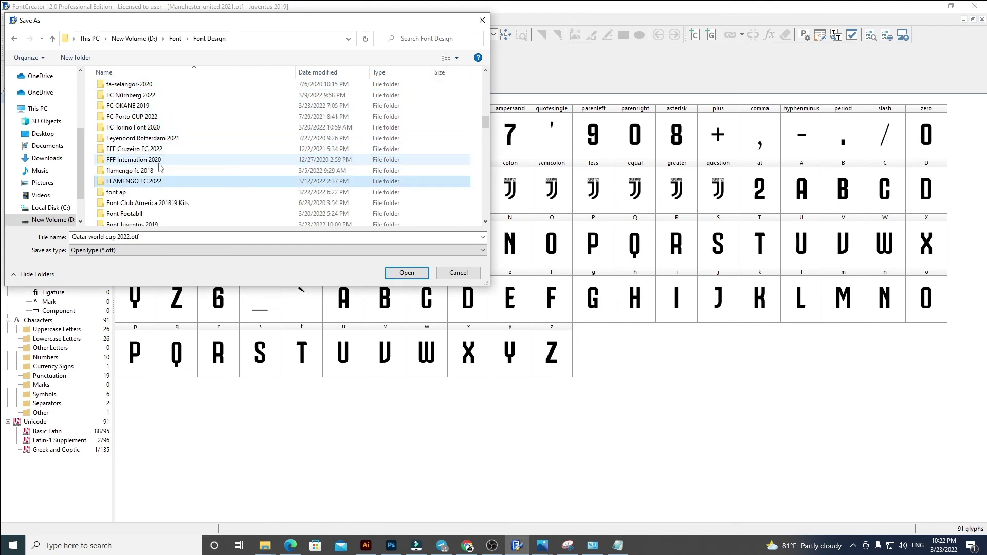
pyautogui.press('f')
pyautogui.press('f')
pyautogui.scroll(-1, 177, 190)
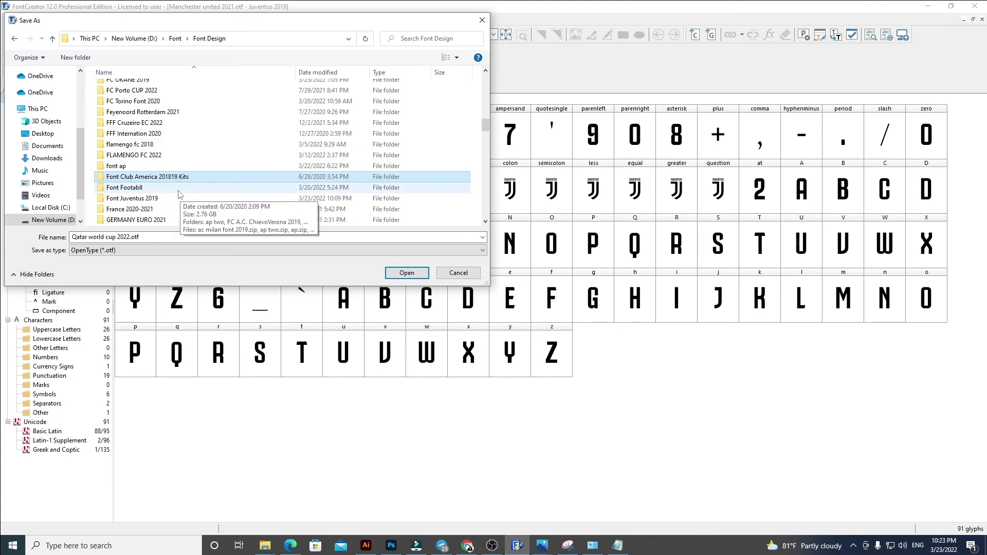
pyautogui.click(165, 202)
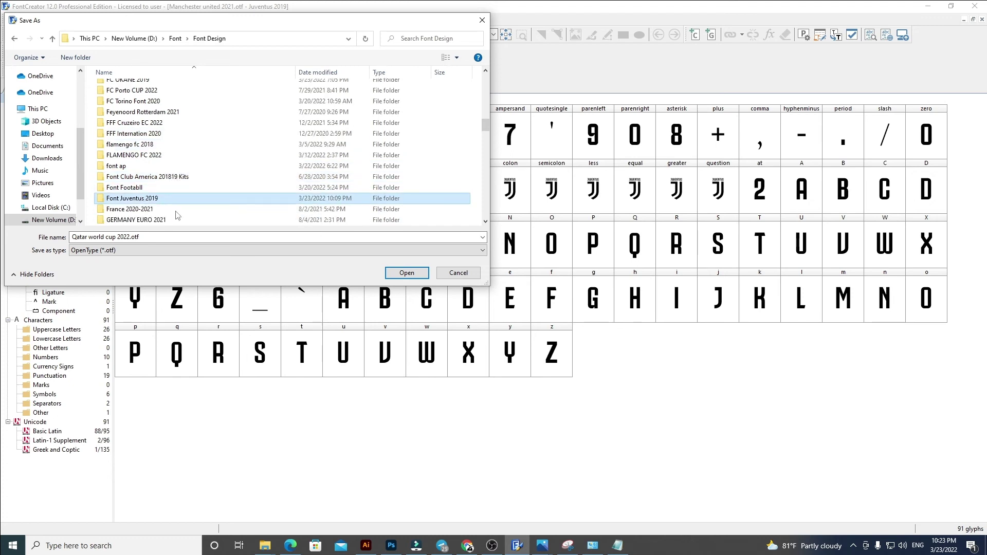
pyautogui.press('Return')
# Name the exported OpenType file Juventus Home 2019 and save it.
pyautogui.click(176, 237)
pyautogui.hotkey('ctrl', 'a')
pyautogui.write('Juventus 2019')
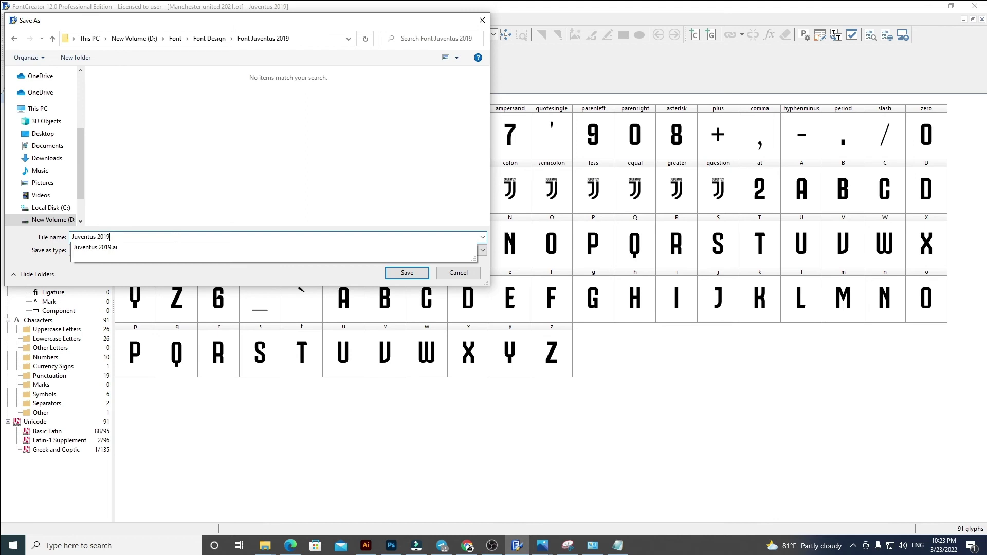
pyautogui.click(98, 237)
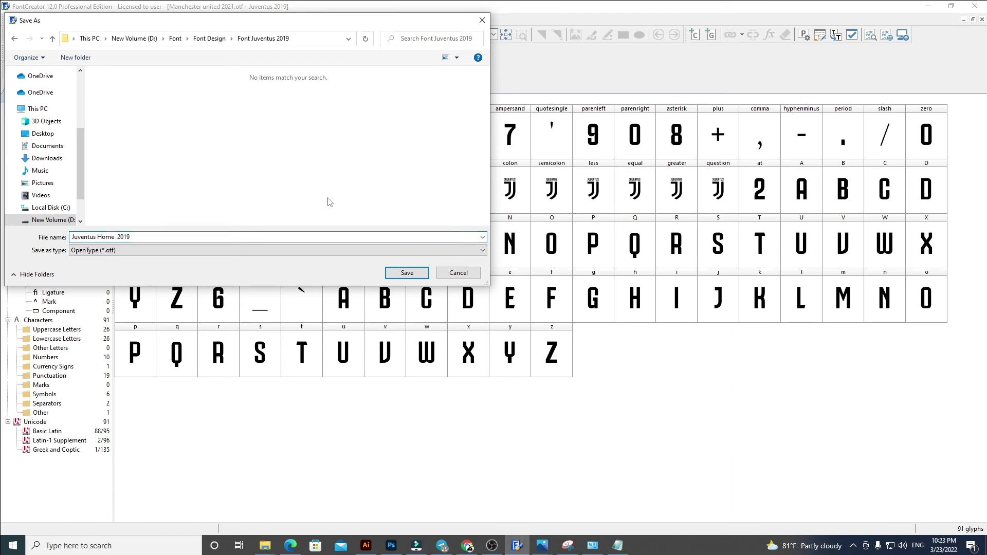
pyautogui.click(407, 273)
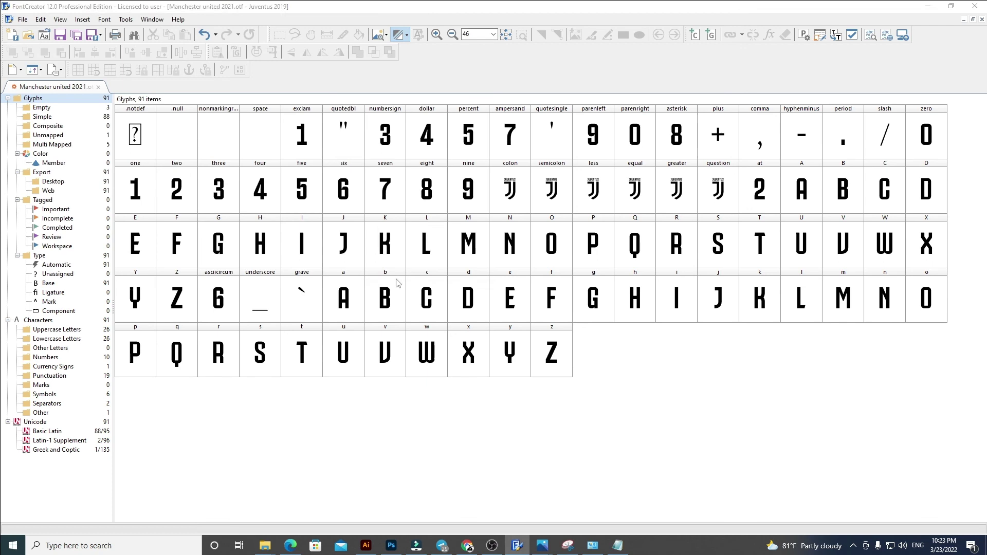
# Export the font again as a desktop font in TrueType format, saved as Juventus Home 2019.ttf in the same folder.
pyautogui.click(23, 19)
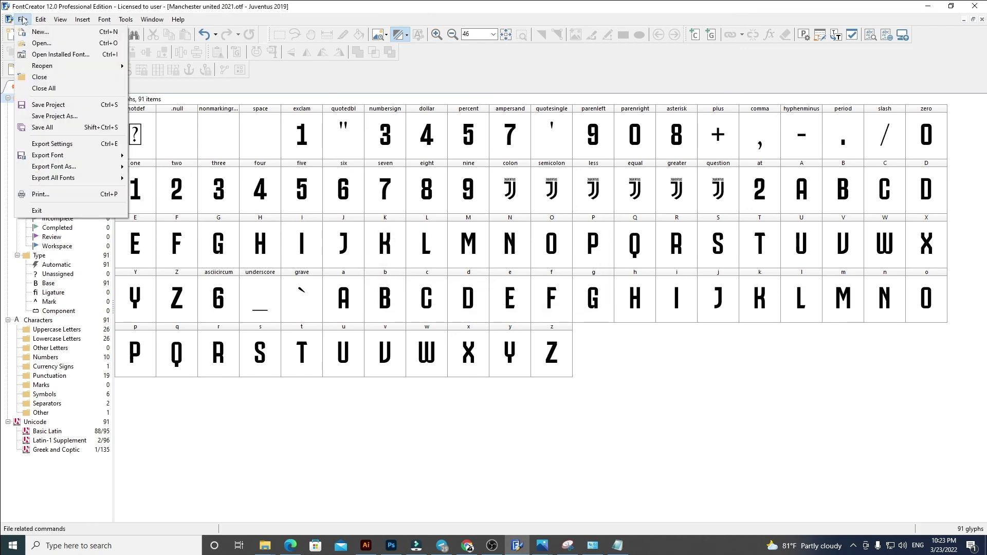
pyautogui.moveTo(103, 167)
pyautogui.click(162, 168)
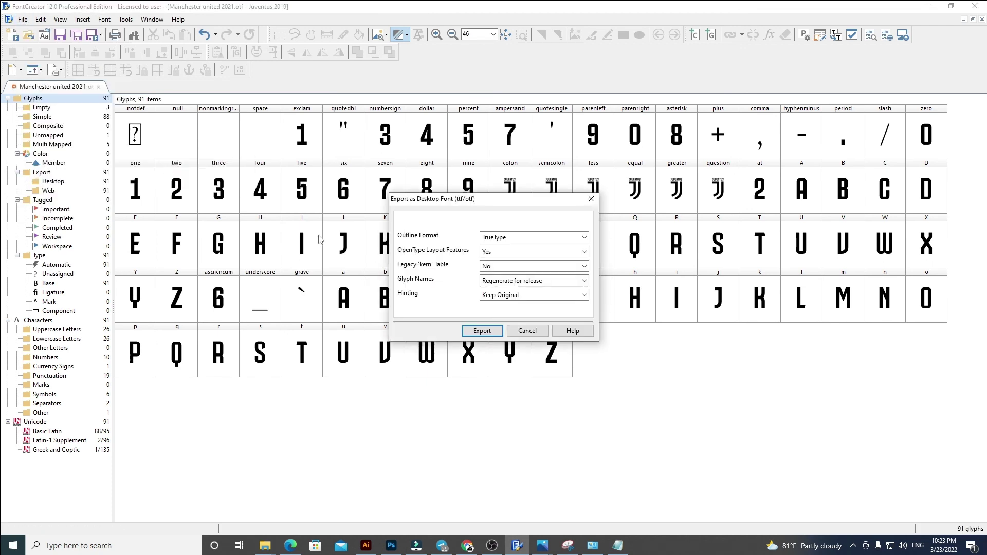
pyautogui.click(495, 338)
pyautogui.click(154, 249)
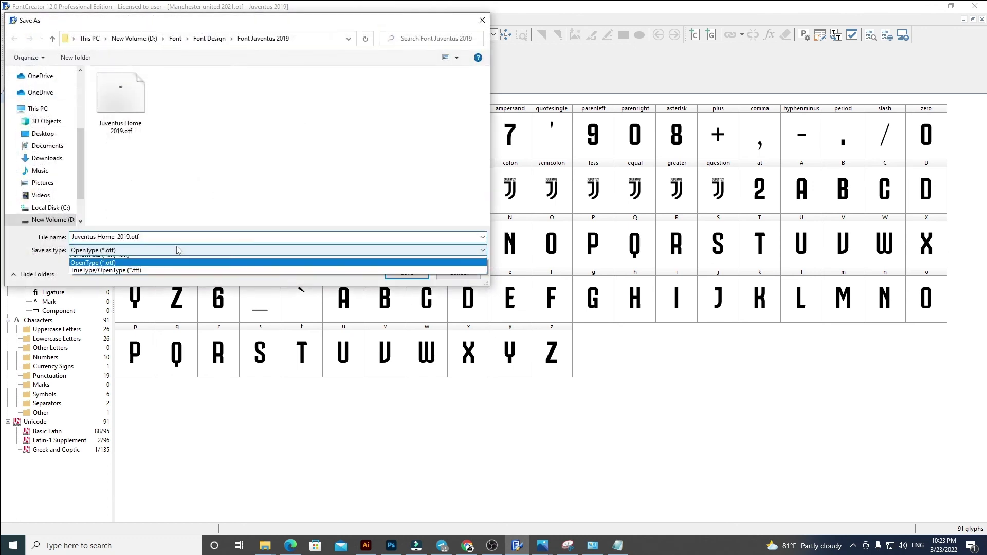
pyautogui.click(138, 278)
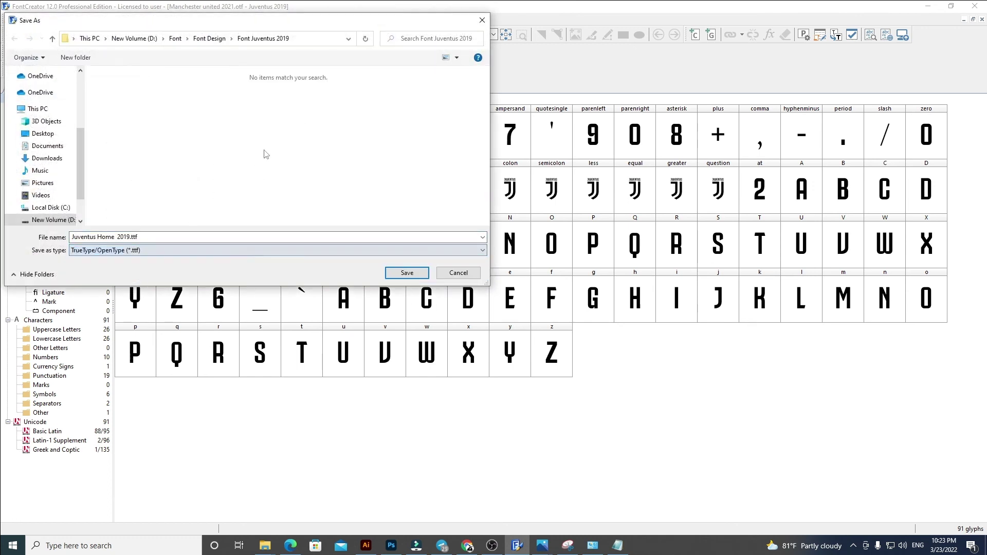
pyautogui.click(411, 273)
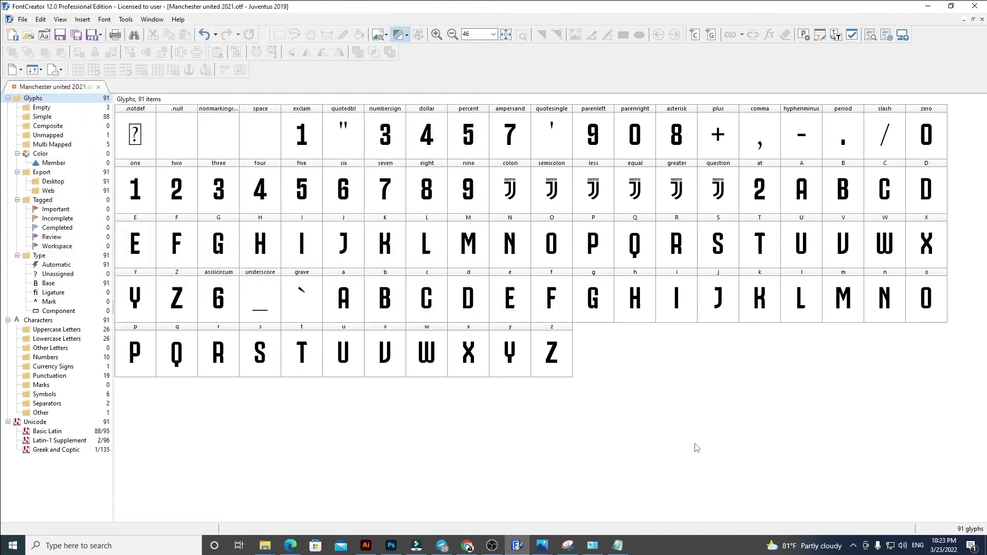
# Switch to the Font Juventus 2019 folder in File Explorer and install the Juventus Home 2019.ttf font.
pyautogui.click(271, 549)
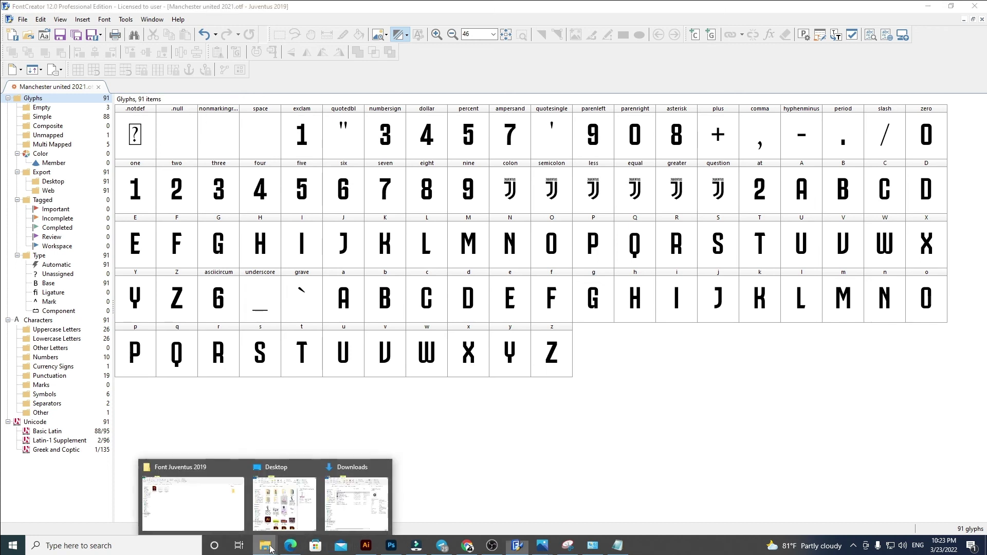
pyautogui.click(222, 519)
pyautogui.rightClick(307, 324)
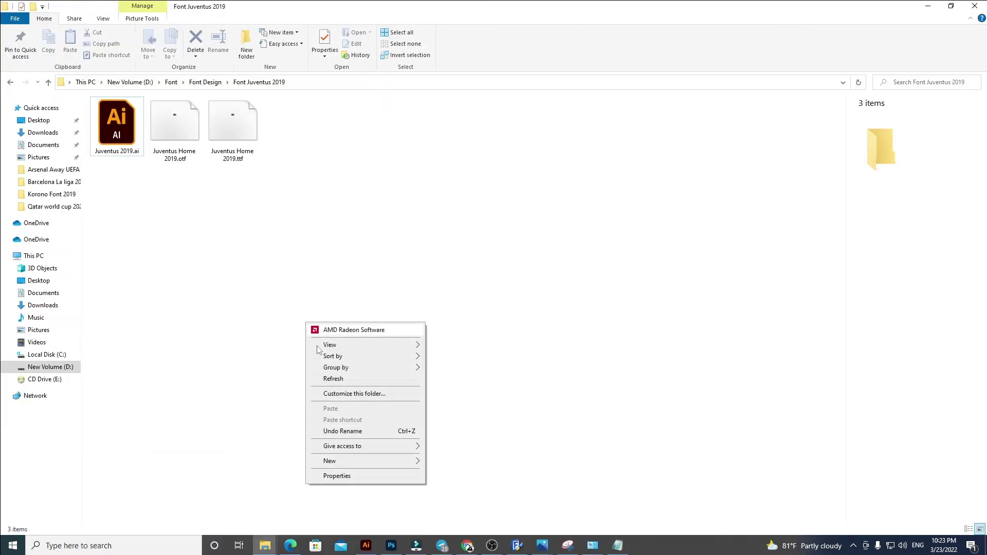
pyautogui.click(333, 379)
pyautogui.doubleClick(235, 131)
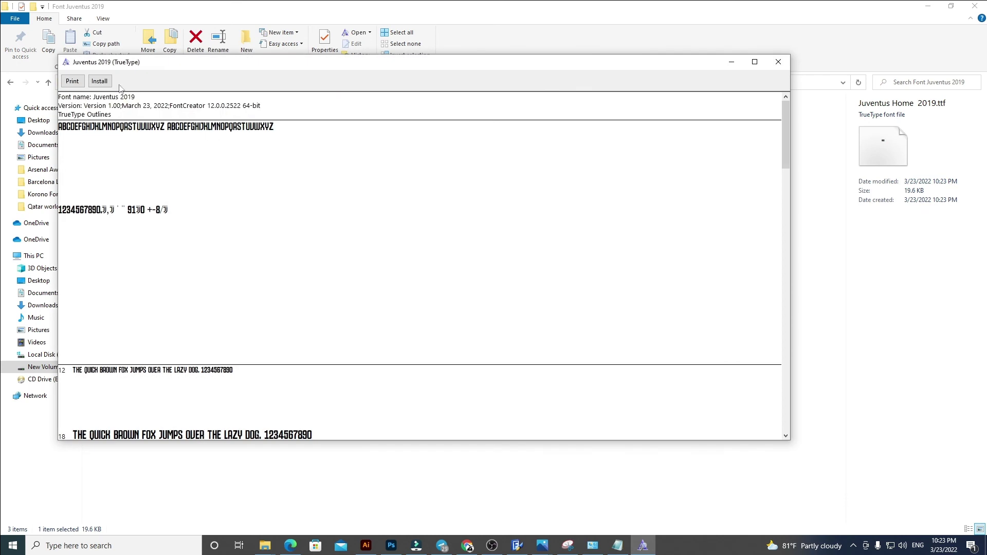
pyautogui.click(100, 81)
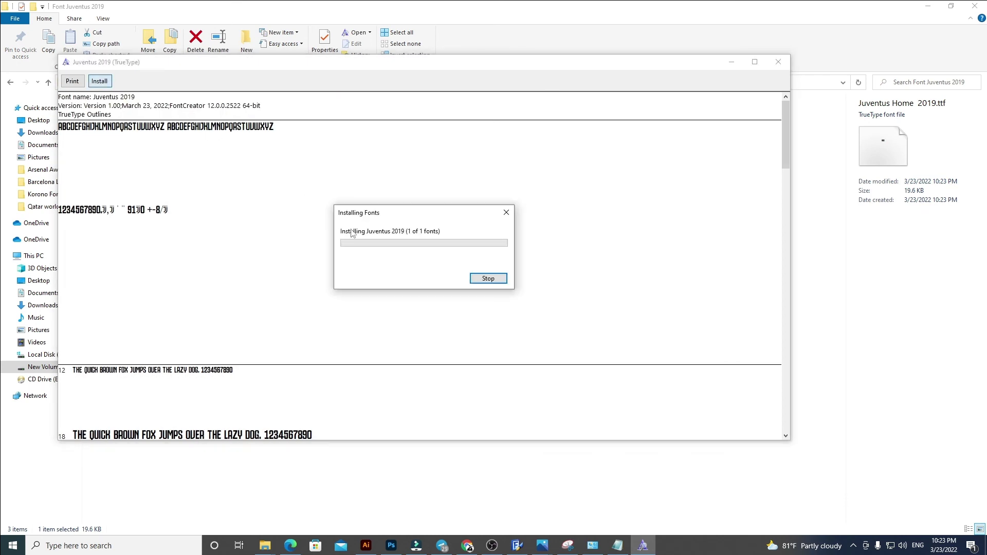
pyautogui.click(777, 62)
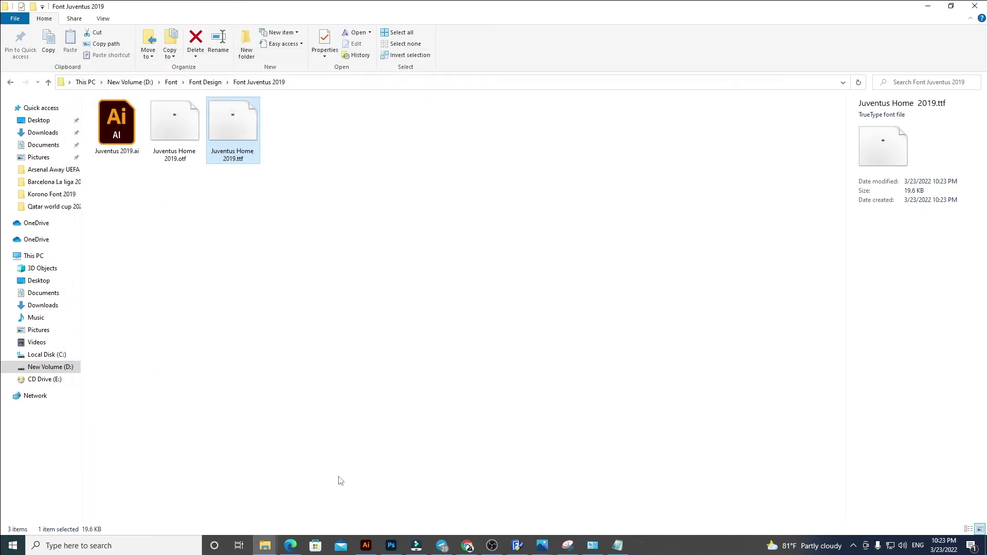
# Switch to Illustrator, set the title text's font to Juventus 2019 and move the title slightly closer to the alphabet row.
pyautogui.click(370, 541)
pyautogui.scroll(-2, 451, 220)
pyautogui.click(387, 148)
pyautogui.click(372, 25)
pyautogui.write('j')
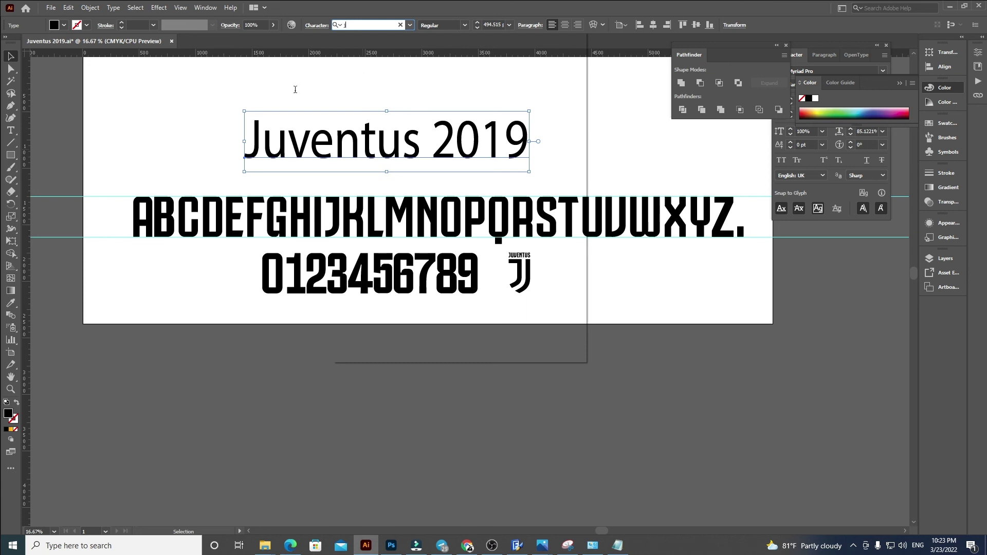
pyautogui.write('u')
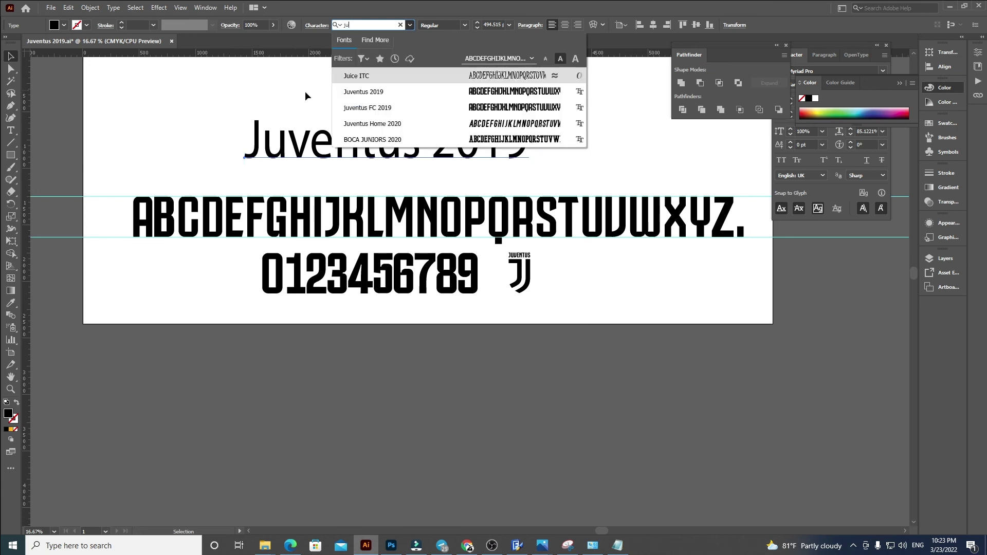
pyautogui.click(410, 92)
pyautogui.moveTo(411, 152); pyautogui.dragTo(429, 167)
pyautogui.click(528, 124)
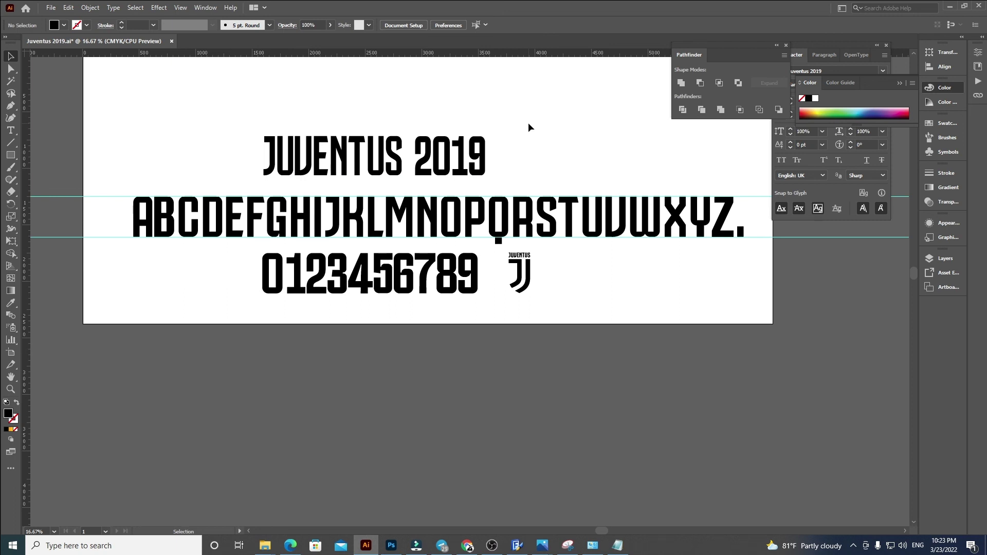
# Insert HOME between JUVENTUS and 2019 in the title text and save the document.
pyautogui.doubleClick(402, 161)
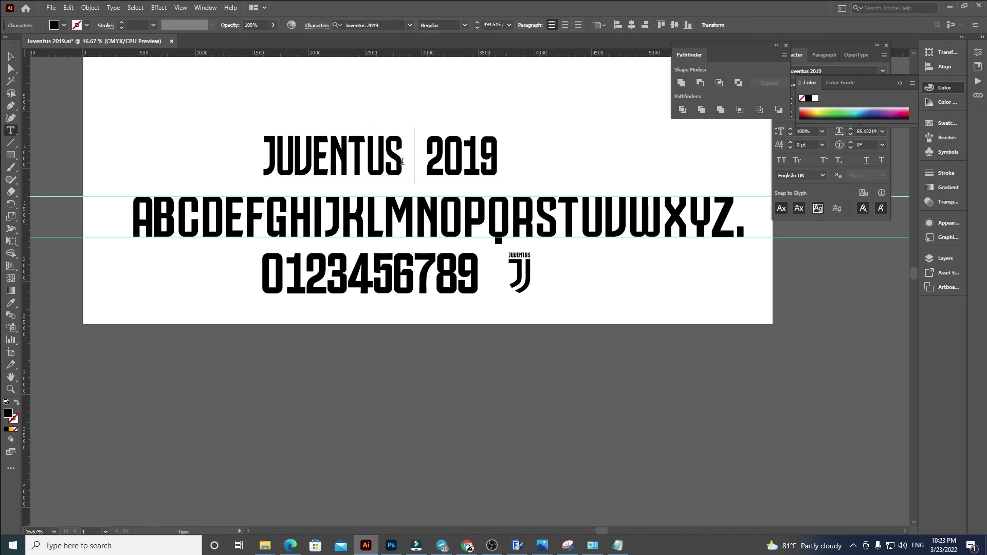
pyautogui.write('HOME')
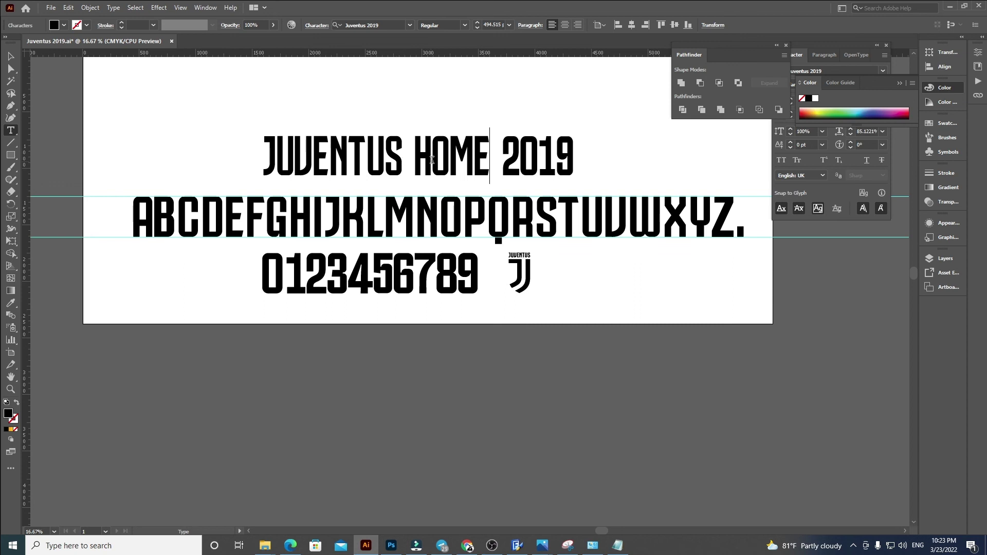
pyautogui.click(11, 55)
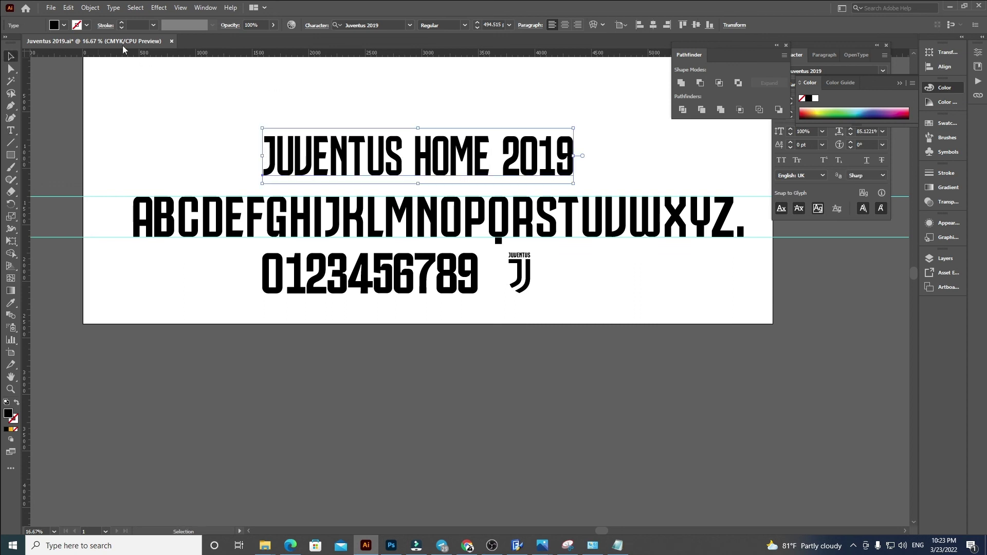
pyautogui.click(359, 90)
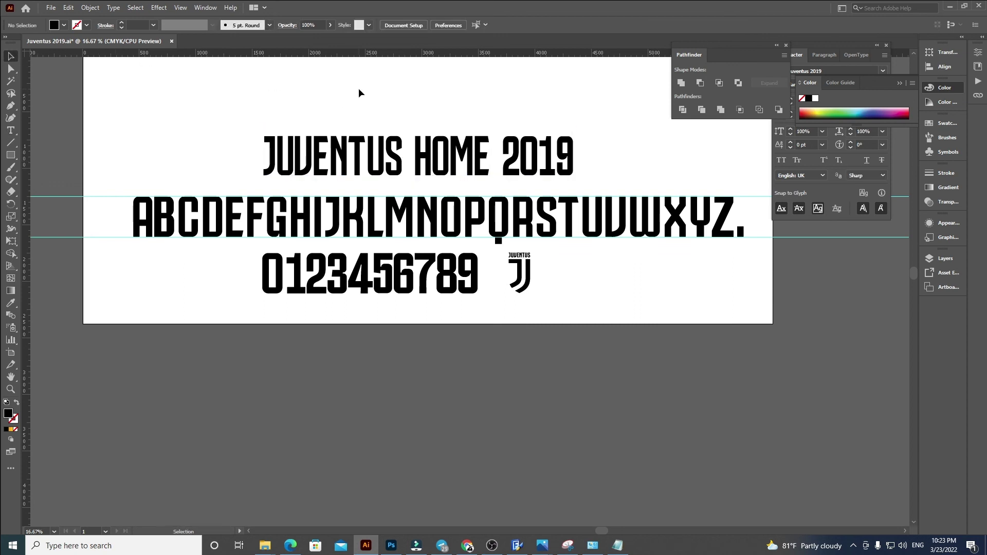
pyautogui.moveTo(573, 124); pyautogui.dragTo(548, 145)
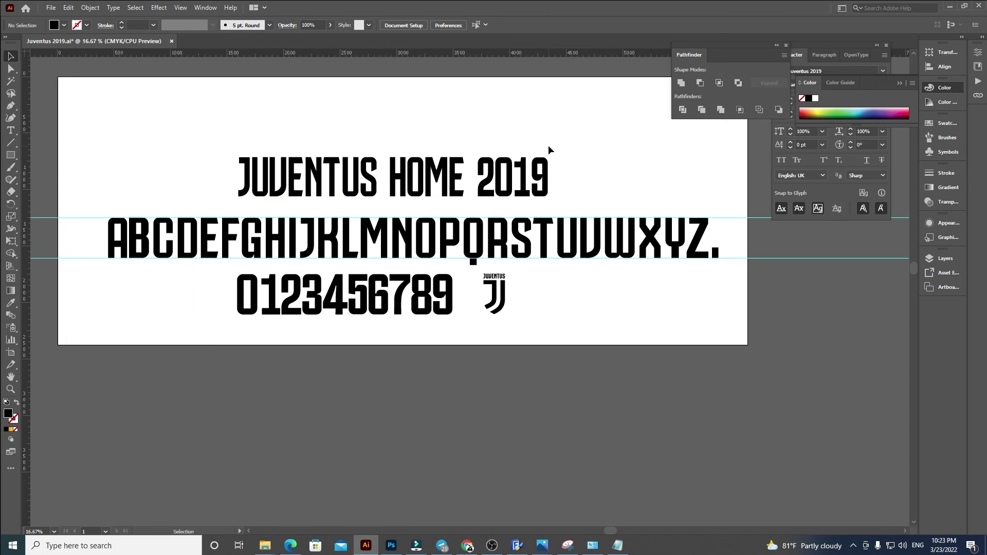
pyautogui.hotkey('ctrl', 's')
pyautogui.moveTo(261, 144); pyautogui.dragTo(320, 141)
pyautogui.click(388, 188)
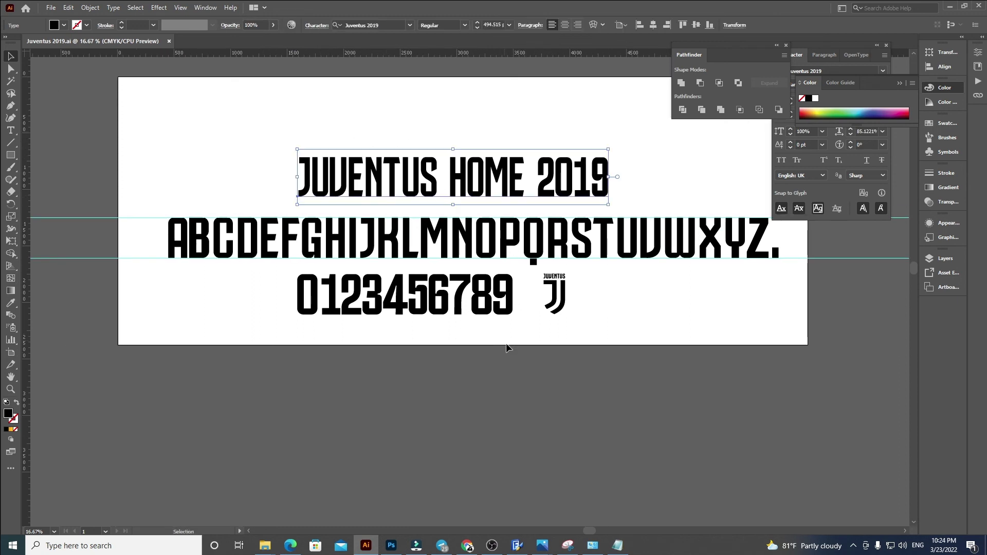
pyautogui.moveTo(531, 385); pyautogui.dragTo(517, 431)
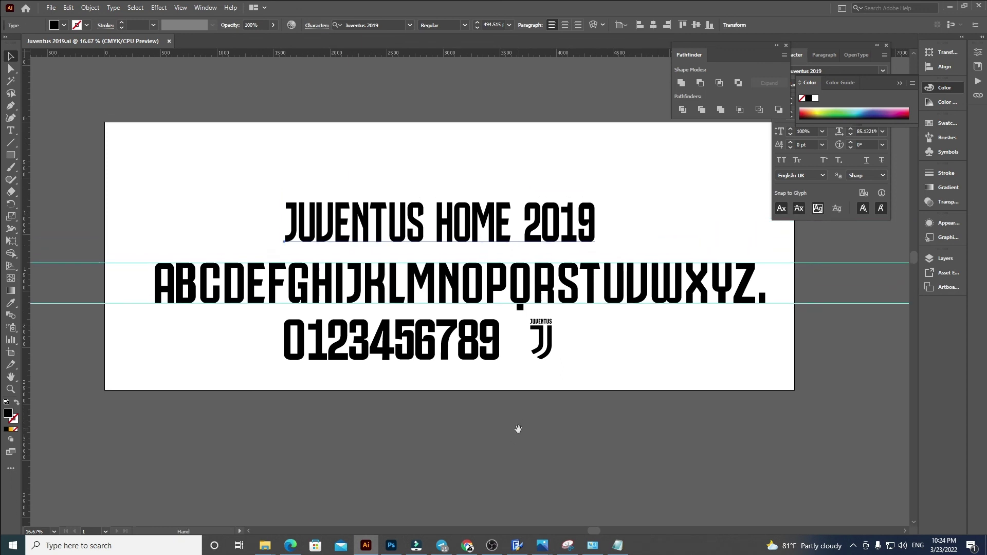
pyautogui.scroll(2, 375, 374)
pyautogui.scroll(-2, 380, 384)
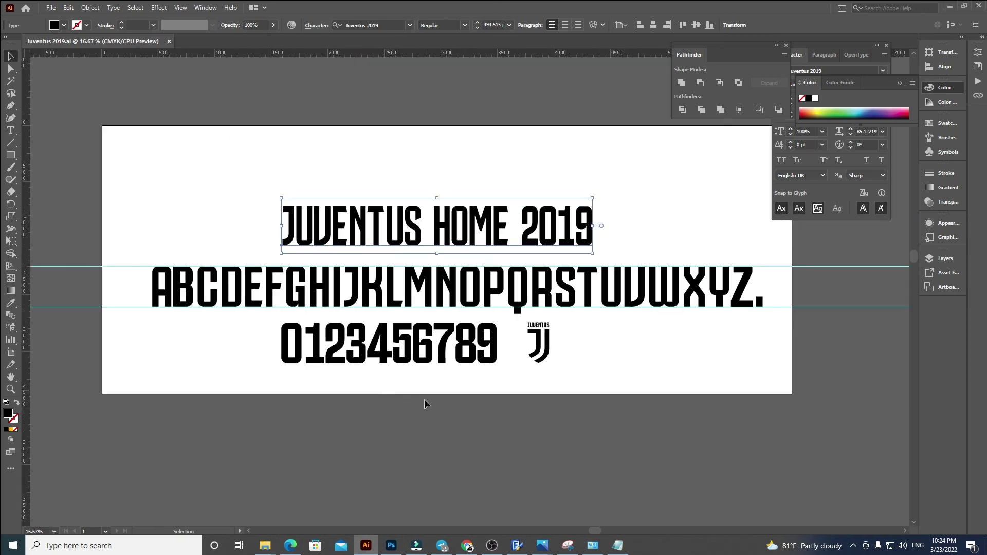
pyautogui.moveTo(425, 403); pyautogui.dragTo(447, 406)
pyautogui.click(447, 407)
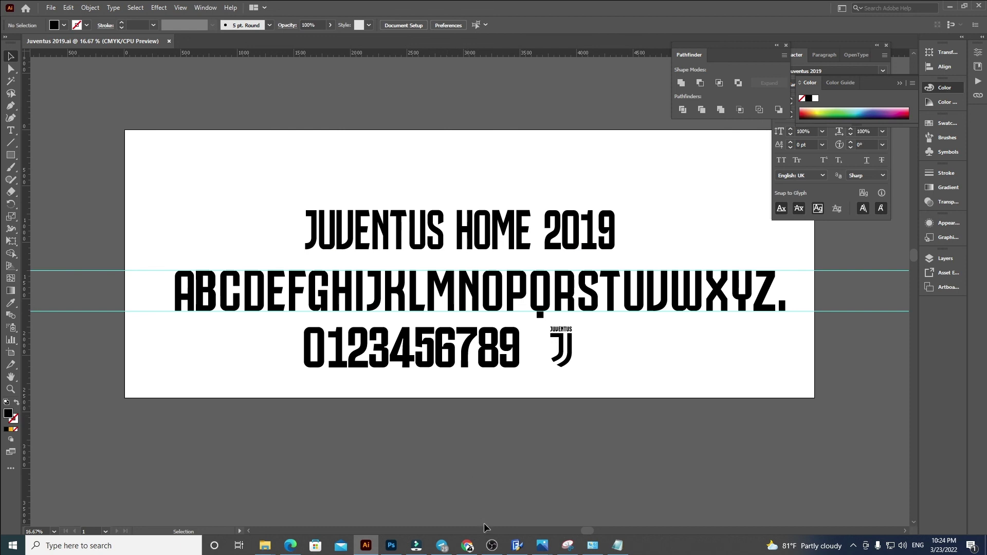
pyautogui.click(492, 545)
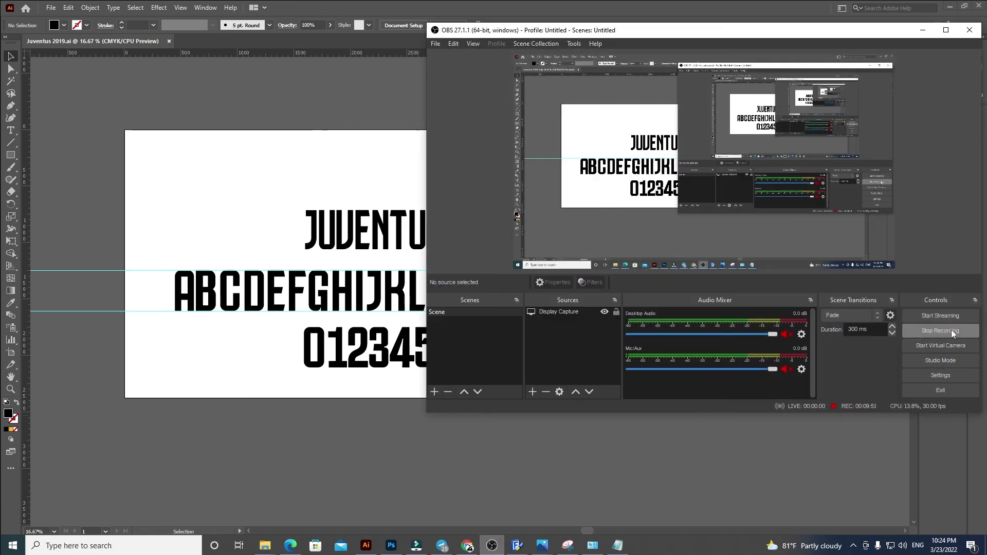